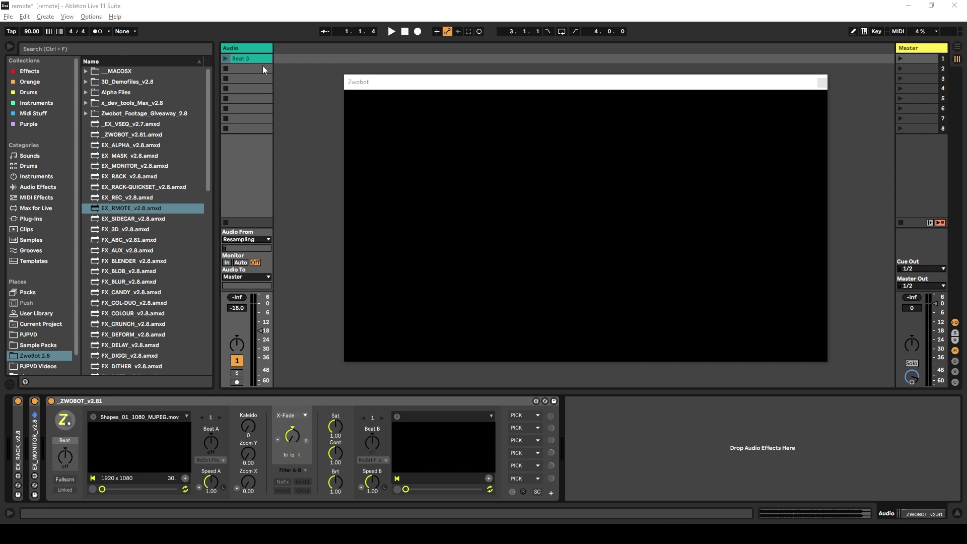
Step: Inspect the movie files loaded in ZWOBOT's deck A on the Audio track and start playback
{"action": "left_click", "coordinate": [249, 49]}
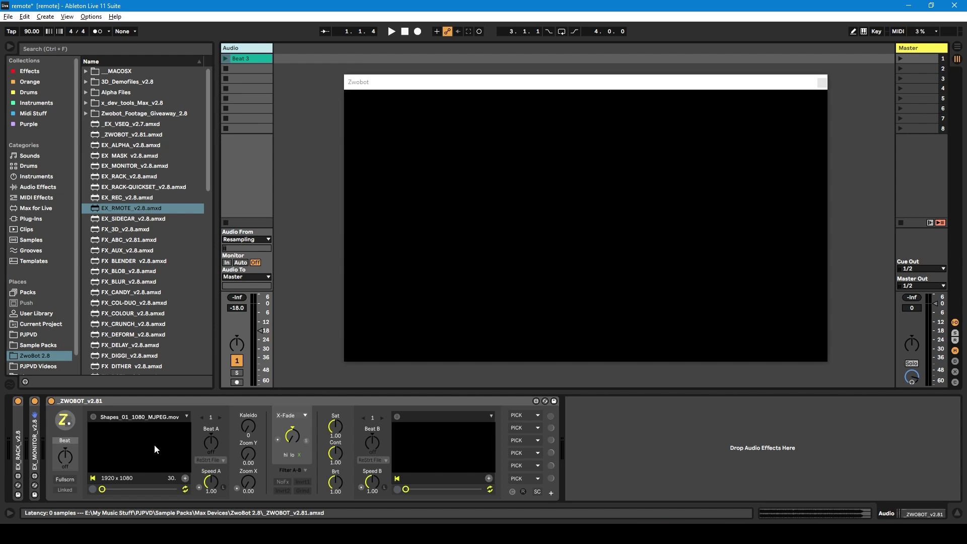
{"action": "left_click", "coordinate": [152, 416]}
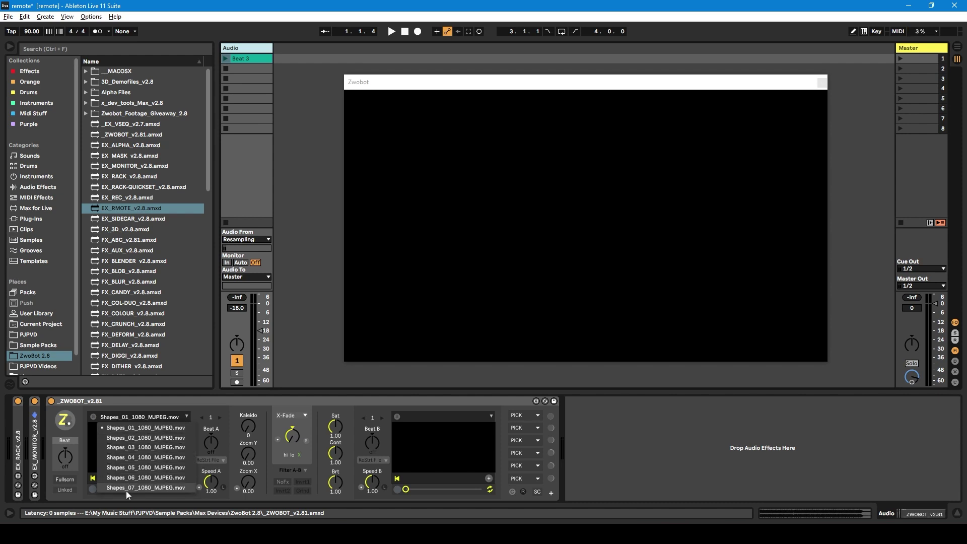
{"action": "left_click", "coordinate": [391, 31]}
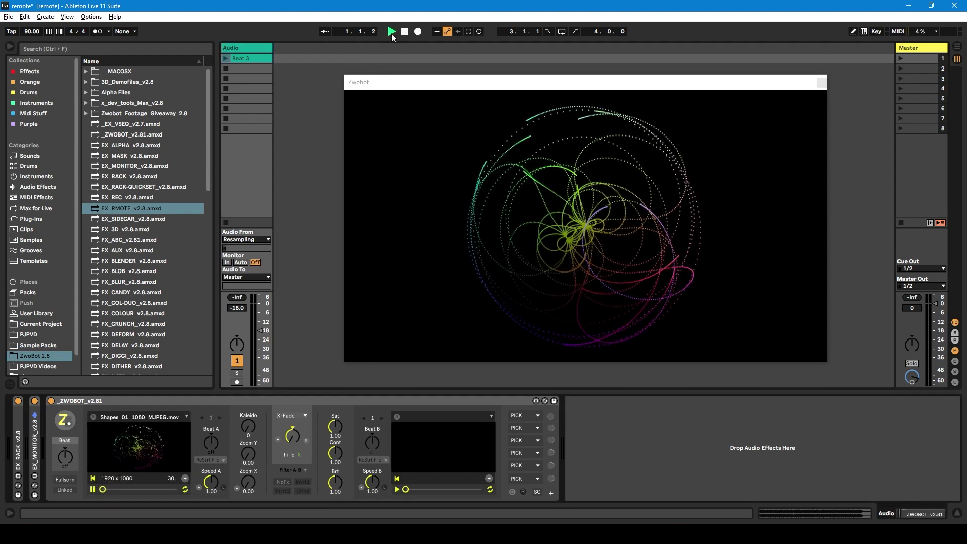
Step: Advance deck A's movie selection to file 4 and step it back to file 1
{"action": "left_click", "coordinate": [219, 417]}
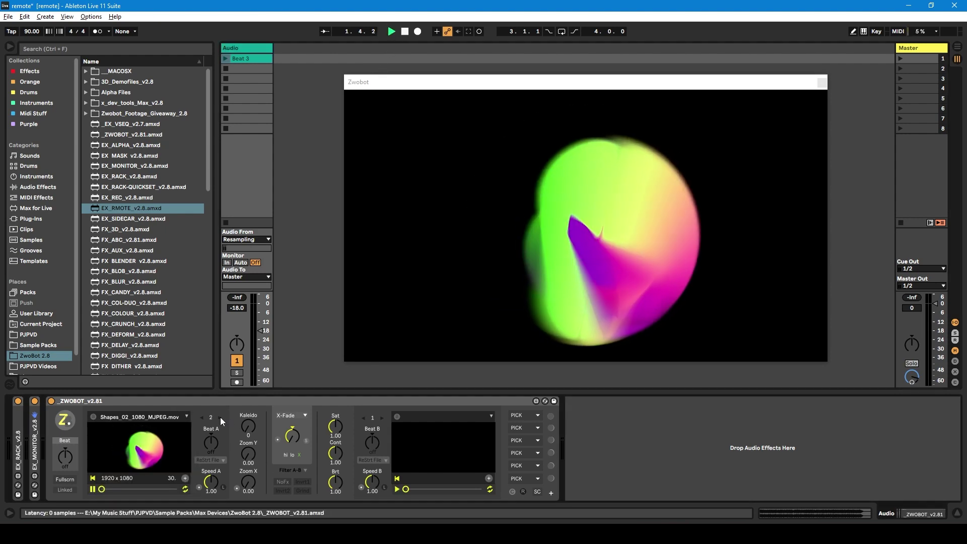
{"action": "left_click", "coordinate": [220, 417]}
{"action": "left_click", "coordinate": [220, 417]}
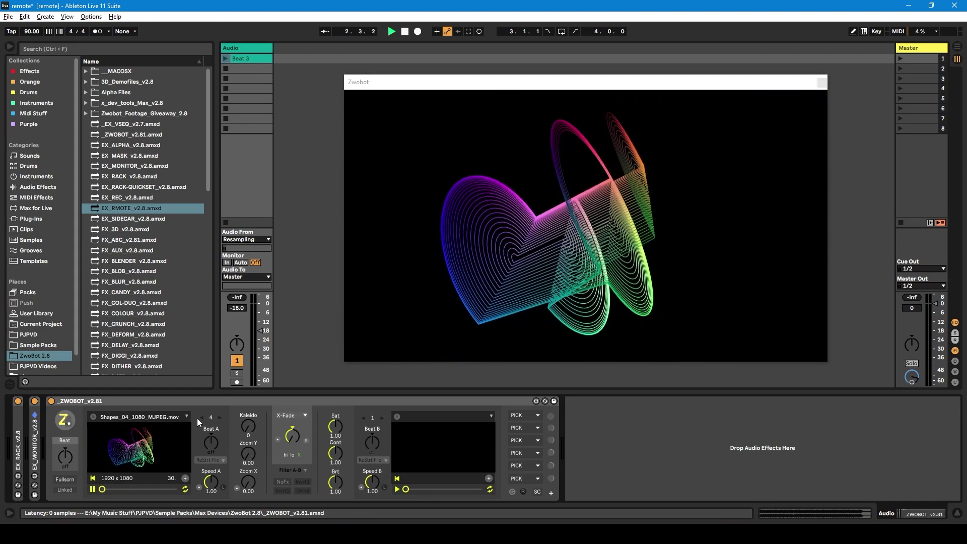
{"action": "left_click", "coordinate": [201, 418]}
{"action": "left_click", "coordinate": [201, 418]}
{"action": "left_click", "coordinate": [201, 418]}
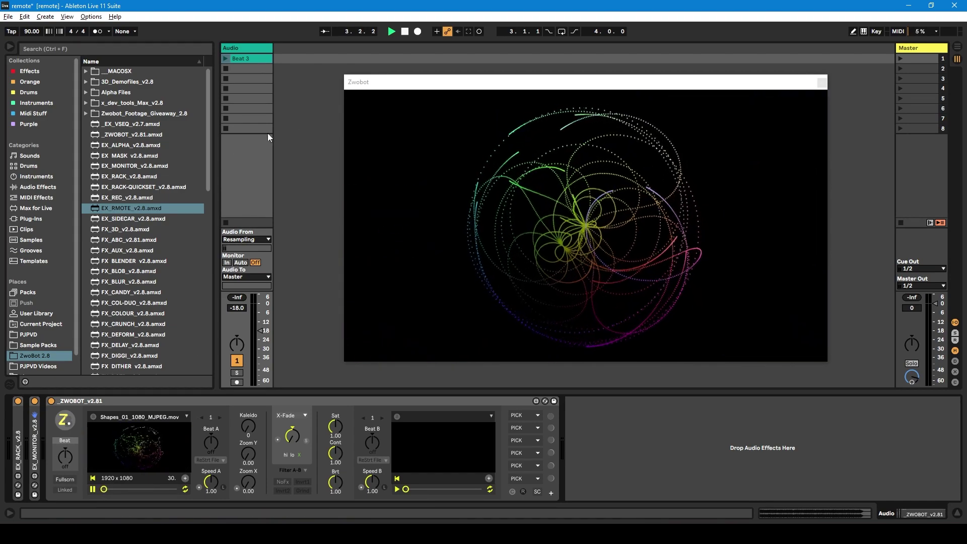
Step: Insert a new audio track beside the first one and load EX_RMOTE_v2.8.amxd onto it
{"action": "right_click", "coordinate": [288, 113]}
{"action": "left_click", "coordinate": [292, 116]}
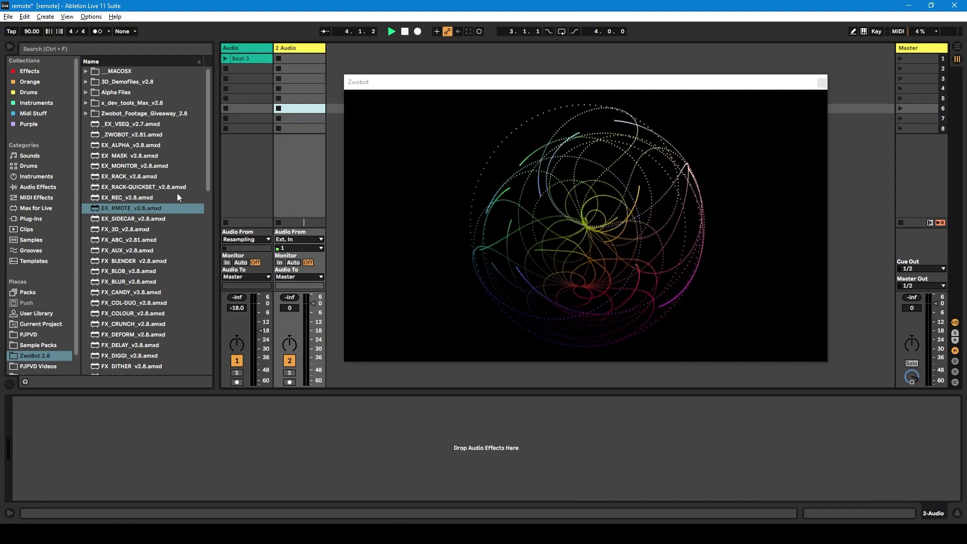
{"action": "left_click_drag", "start_coordinate": [121, 208], "coordinate": [158, 440]}
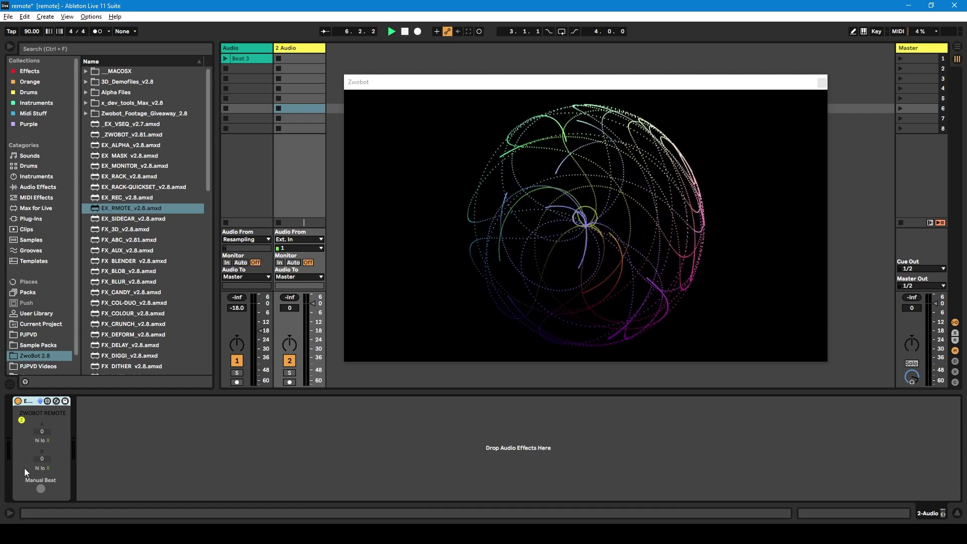
Step: Compare the remote device on track 2 with ZWOBOT on the Audio track, including deck A's file list
{"action": "left_click", "coordinate": [241, 48]}
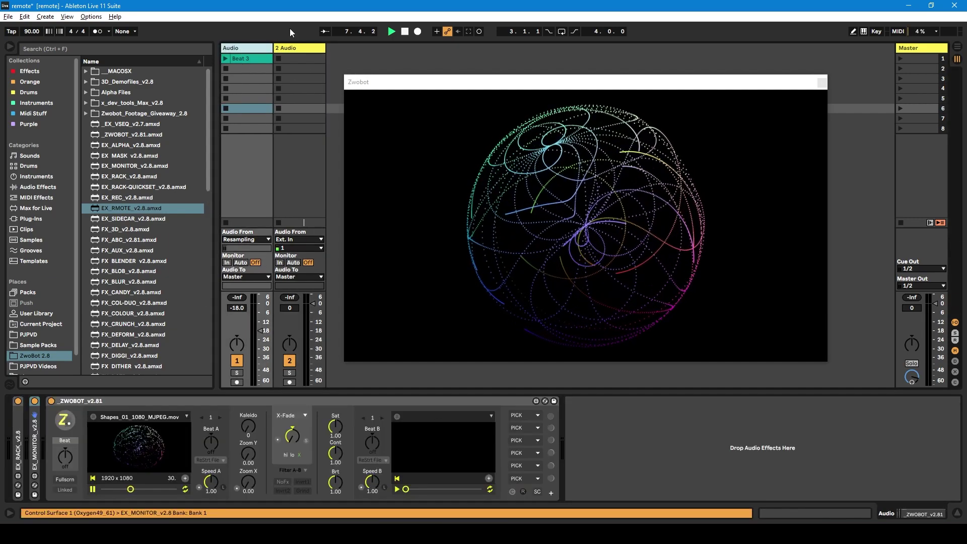
{"action": "left_click", "coordinate": [297, 48]}
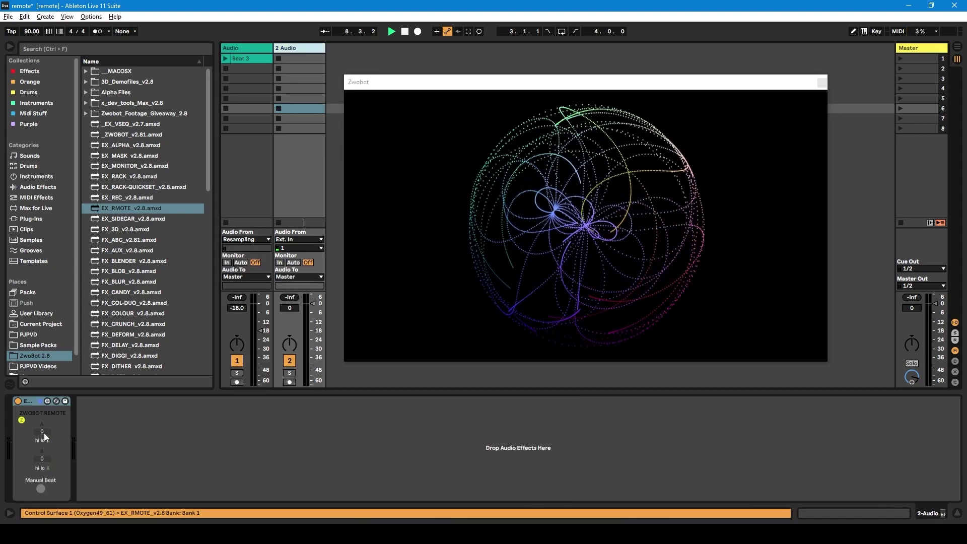
{"action": "left_click", "coordinate": [255, 51]}
{"action": "left_click", "coordinate": [185, 417]}
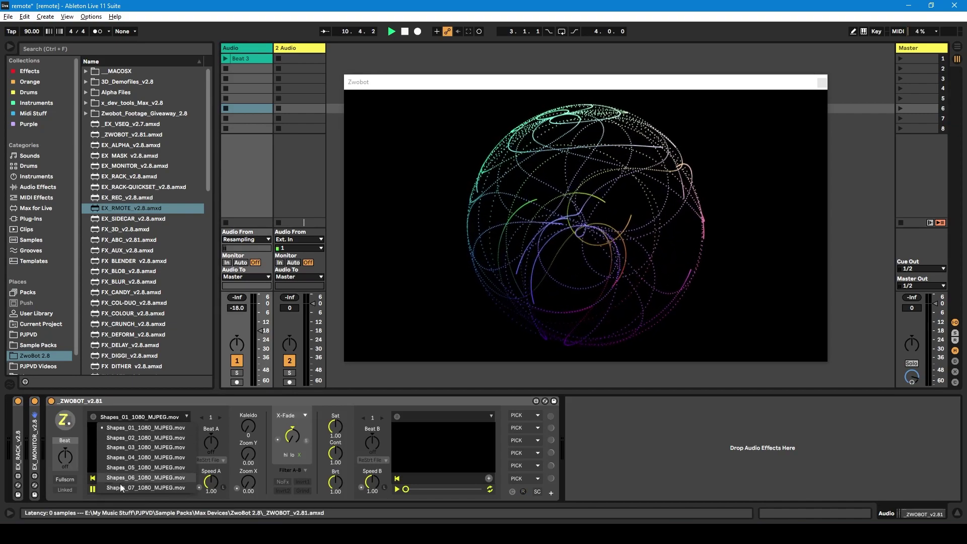
{"action": "left_click", "coordinate": [298, 52]}
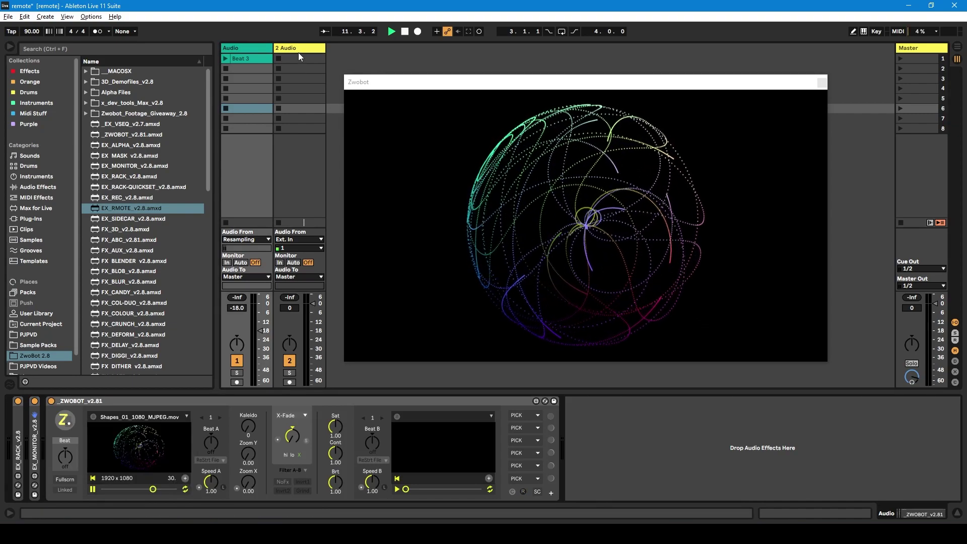
Step: On track 2's remote device, set File A to 1 and its sound trigger to lo
{"action": "left_click", "coordinate": [301, 108]}
{"action": "left_click", "coordinate": [56, 436]}
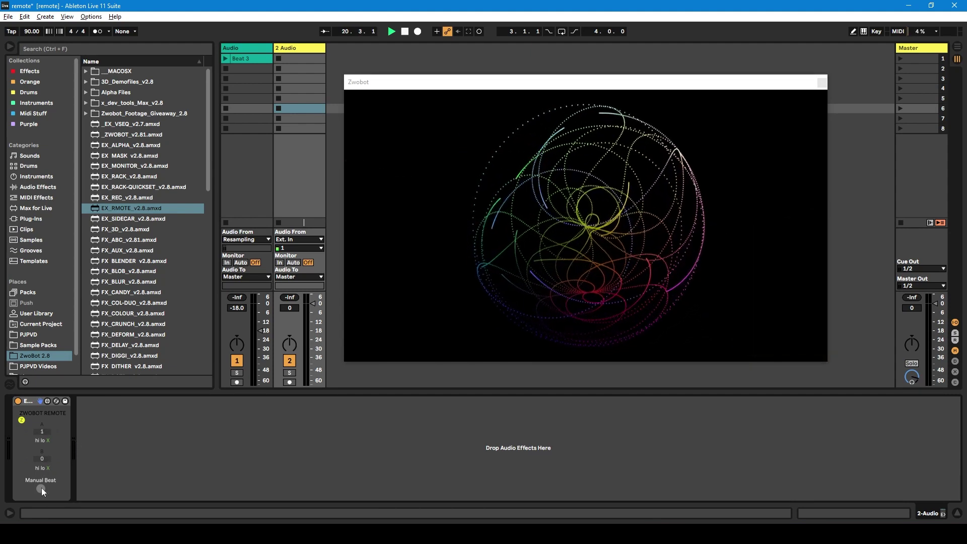
{"action": "key", "text": "Left"}
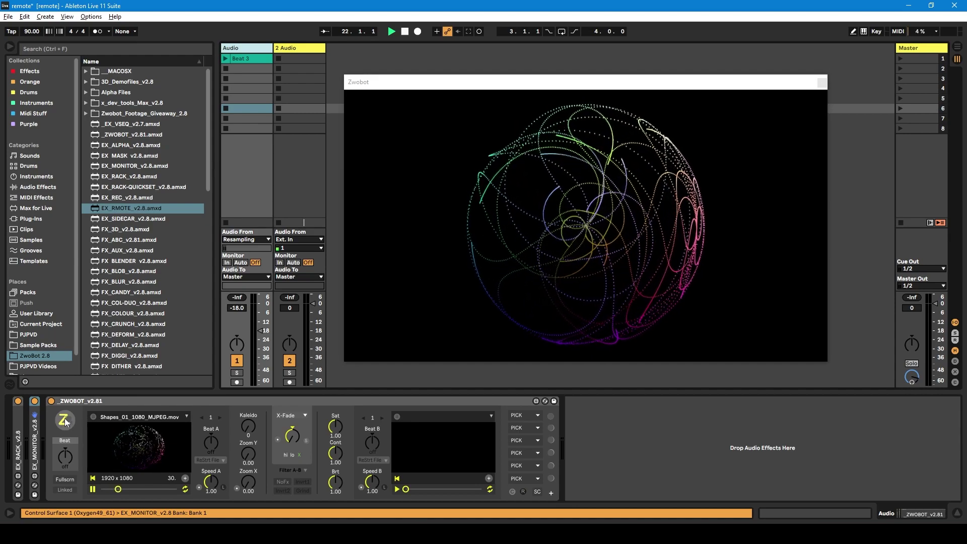
{"action": "key", "text": "Right"}
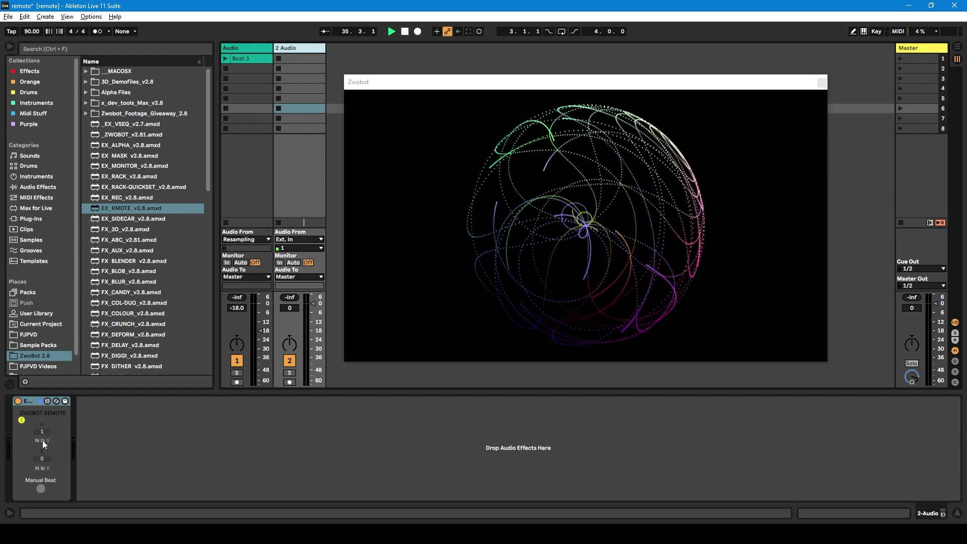
{"action": "left_click", "coordinate": [42, 440]}
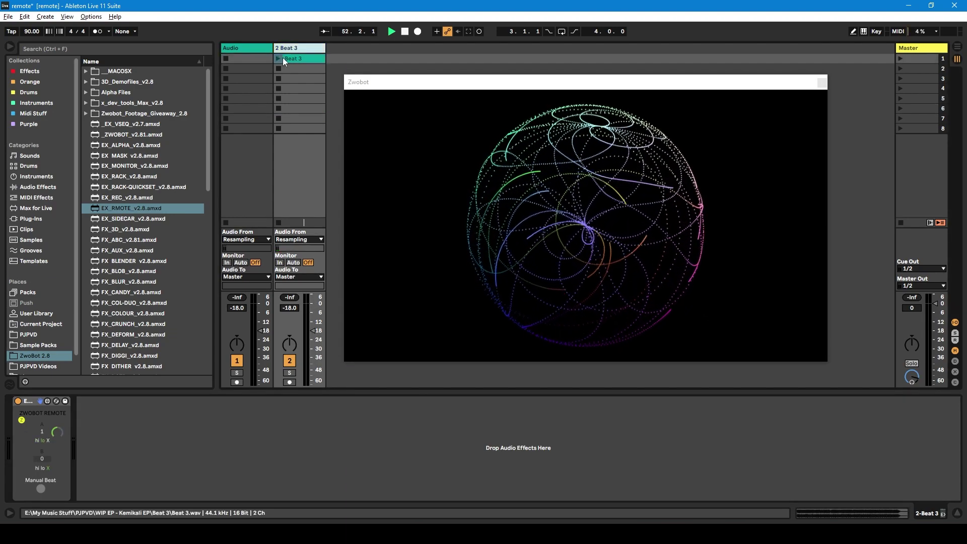
Step: Launch the Beat 3 clip on track 2 and choose Shapes_03_1080_MJPEG.mov in ZWOBOT's deck A
{"action": "left_click", "coordinate": [277, 59]}
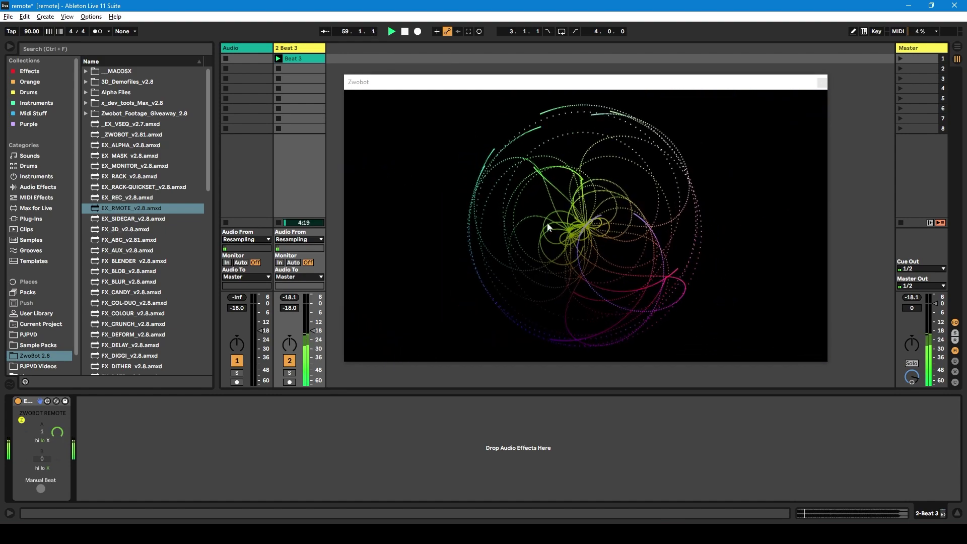
{"action": "left_click", "coordinate": [249, 48]}
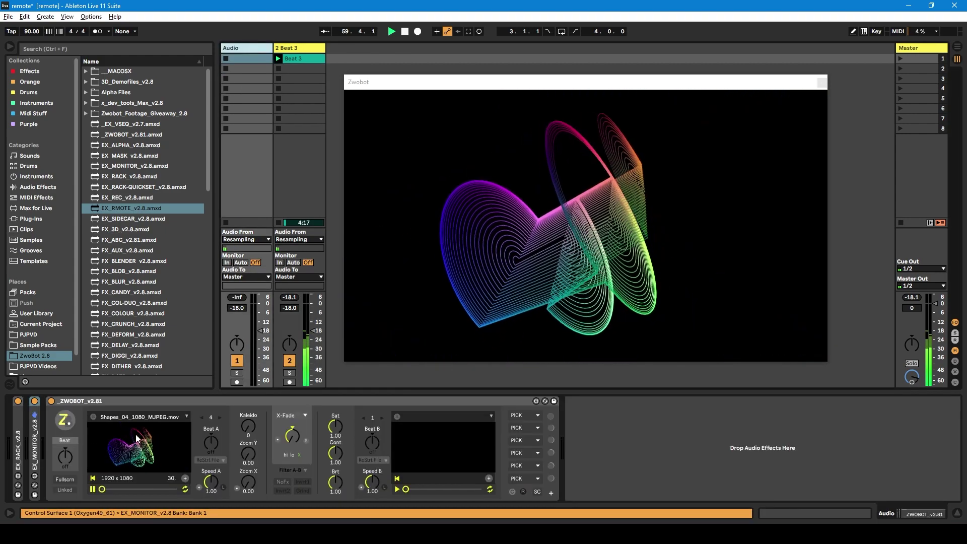
{"action": "left_click", "coordinate": [183, 420]}
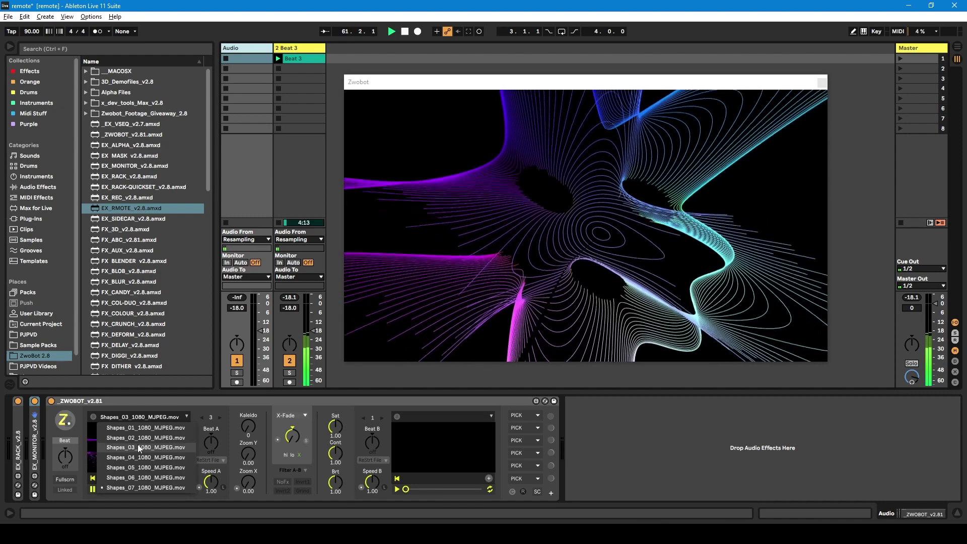
{"action": "left_click", "coordinate": [139, 448]}
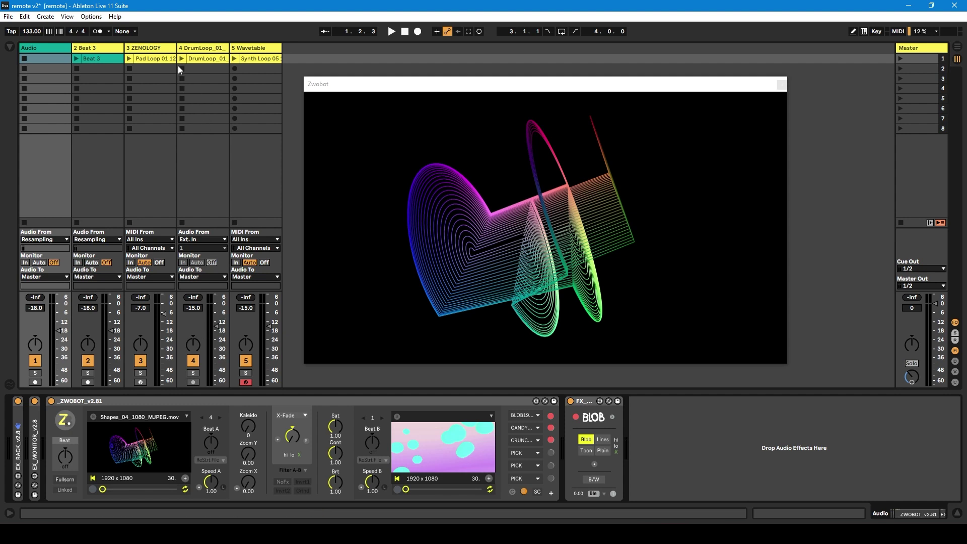
Step: Examine the device chains on the ZENOLOGY, Wavetable, DrumLoop_01, Beat 3 and Audio tracks
{"action": "left_click", "coordinate": [158, 49]}
{"action": "left_click", "coordinate": [245, 51]}
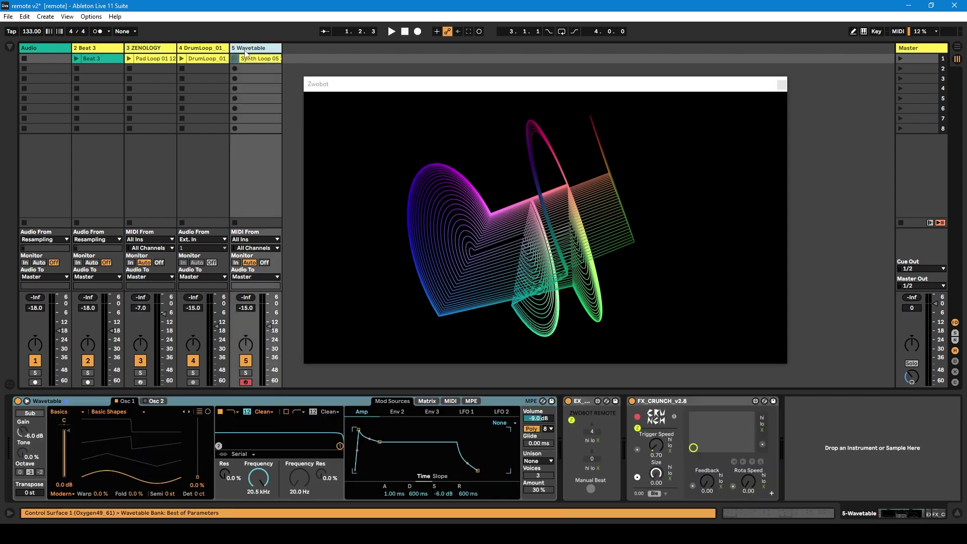
{"action": "left_click", "coordinate": [208, 48]}
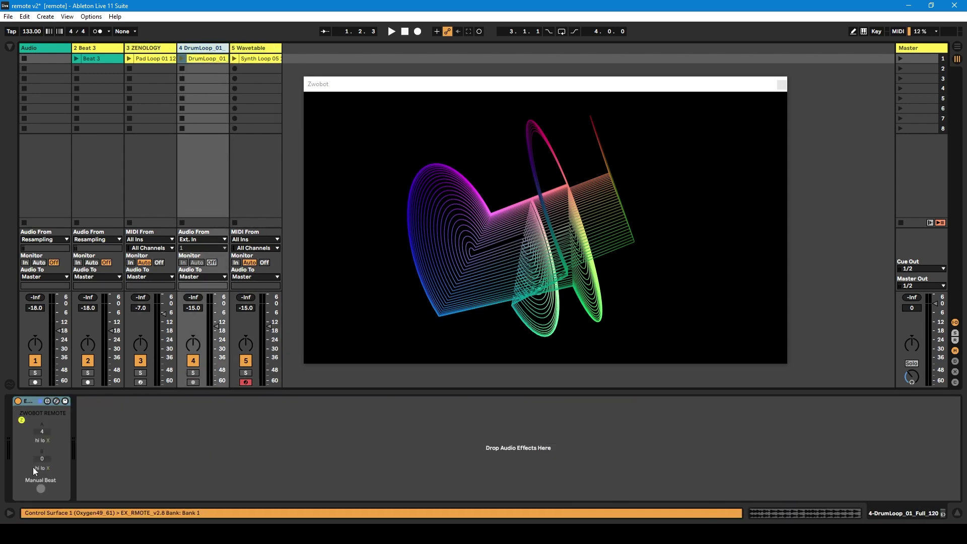
{"action": "left_click", "coordinate": [232, 128]}
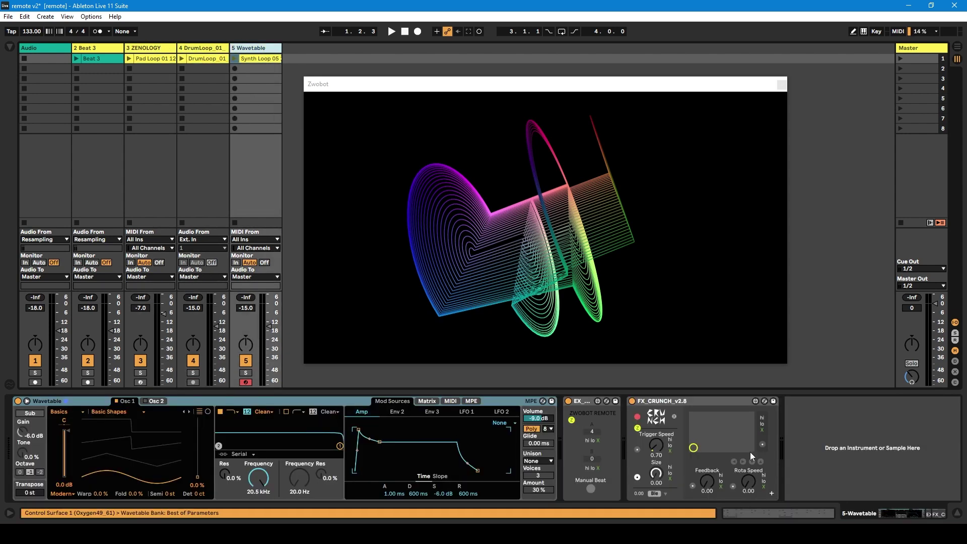
{"action": "left_click", "coordinate": [163, 51]}
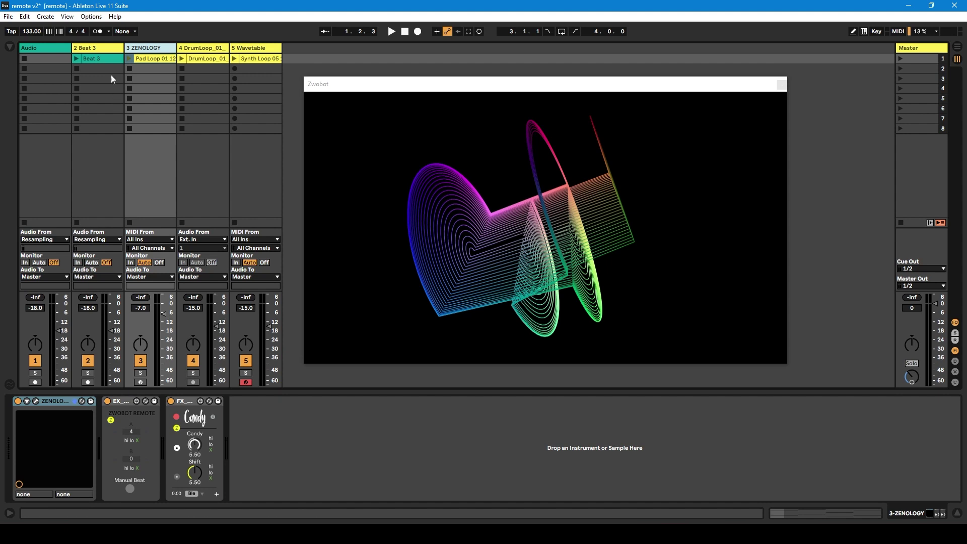
{"action": "left_click", "coordinate": [96, 50]}
{"action": "left_click", "coordinate": [51, 49]}
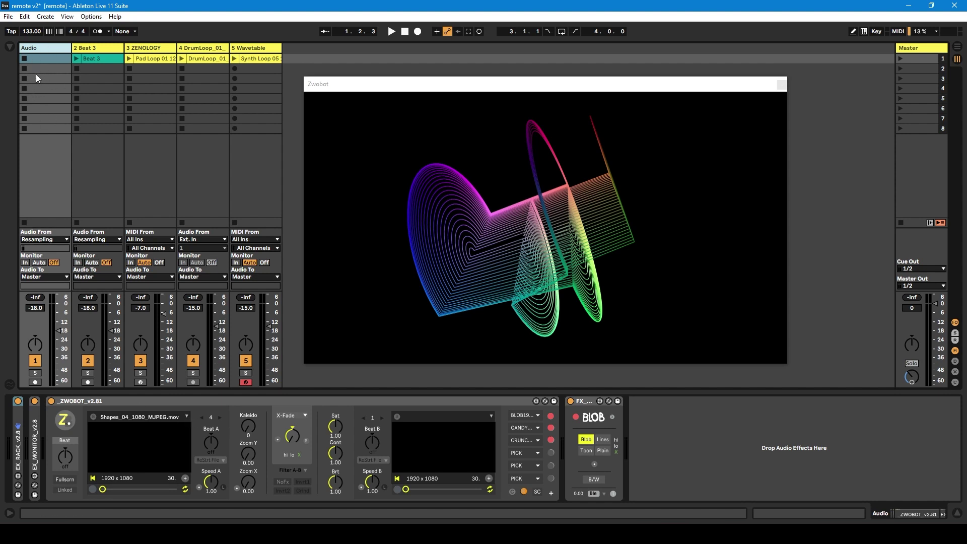
Step: Review the remote devices on tracks 2 to 5, from Beat 3 through Wavetable
{"action": "left_click", "coordinate": [96, 50]}
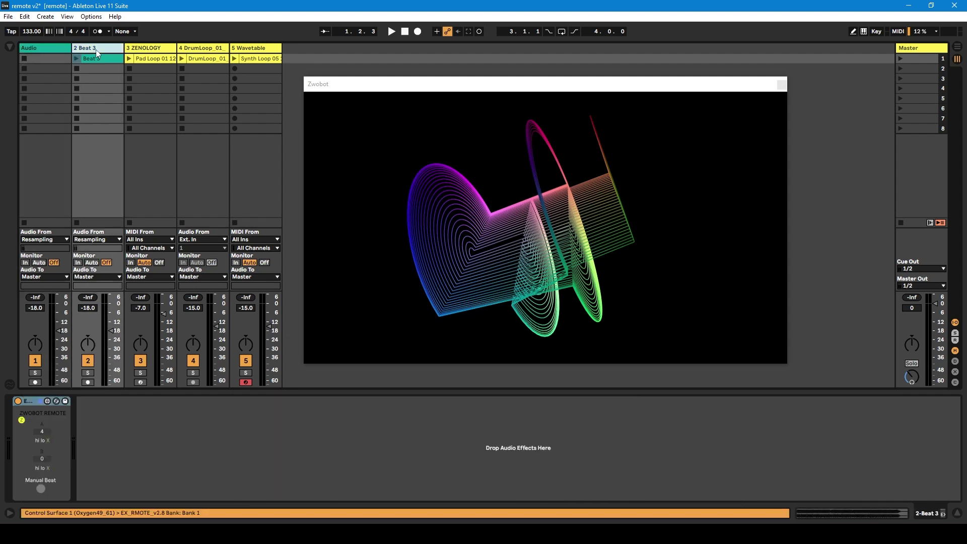
{"action": "left_click", "coordinate": [144, 48]}
{"action": "left_click", "coordinate": [202, 50]}
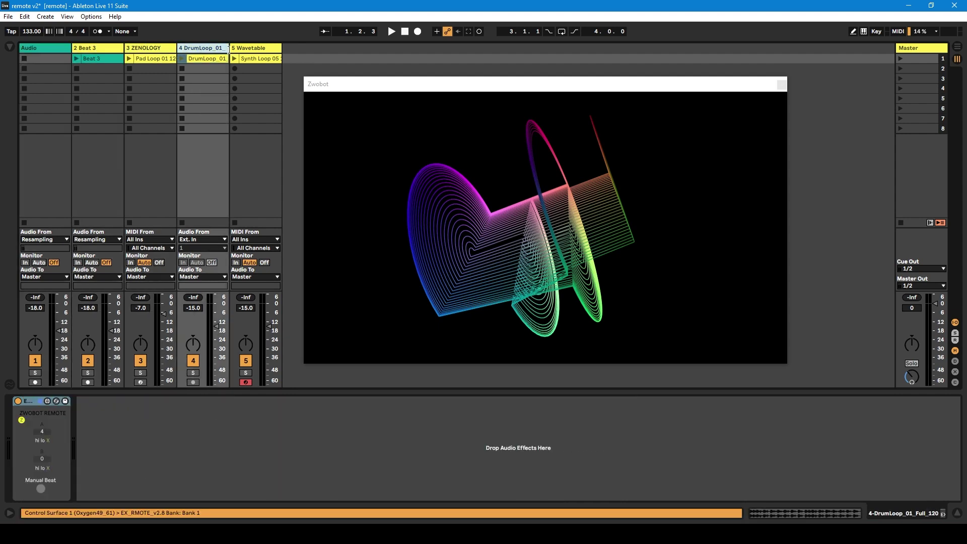
{"action": "left_click", "coordinate": [245, 51]}
Step: Show the envelopes of the Pad Loop 01 120 Cm clip and browse EX RMOTE v2.8's automatable parameters
{"action": "left_click", "coordinate": [148, 60]}
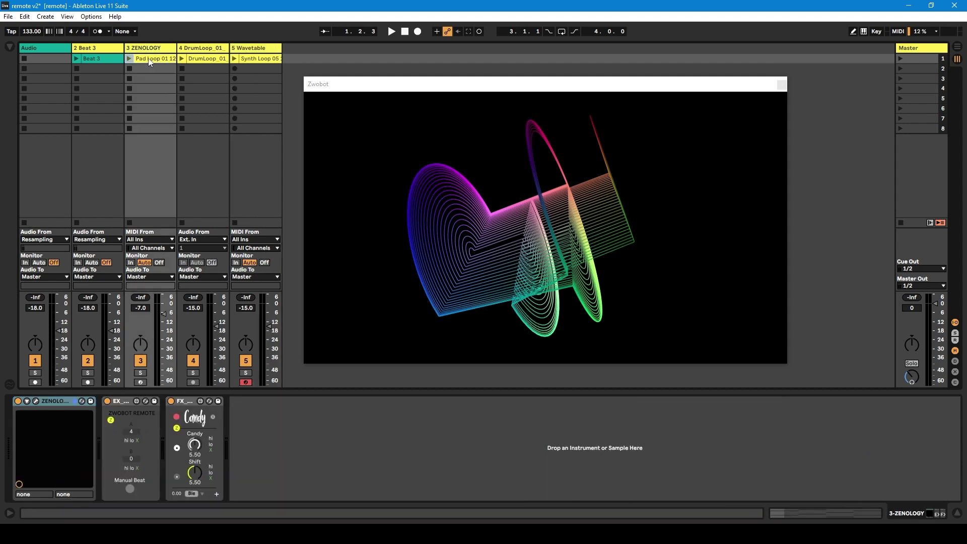
{"action": "key", "text": "shift+Tab"}
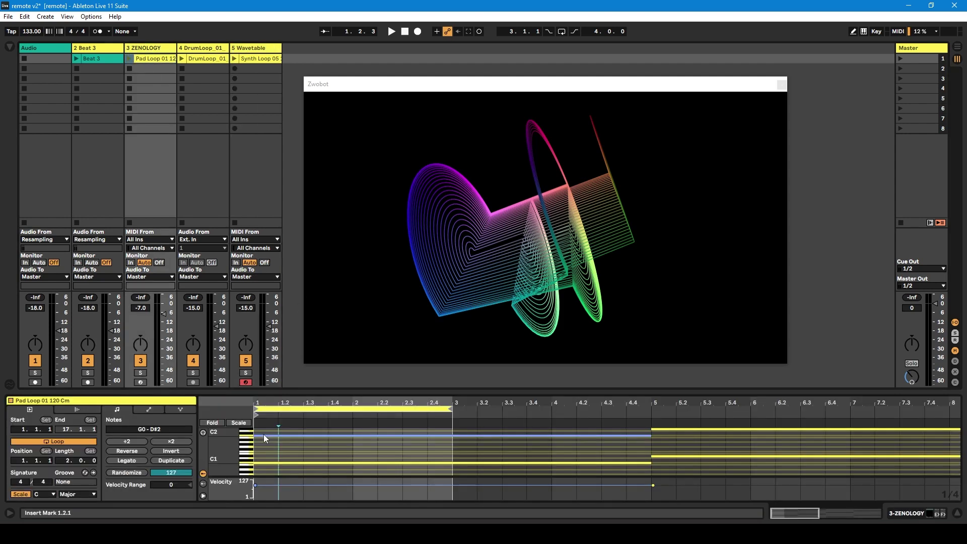
{"action": "left_click", "coordinate": [155, 410]}
{"action": "left_click", "coordinate": [130, 430]}
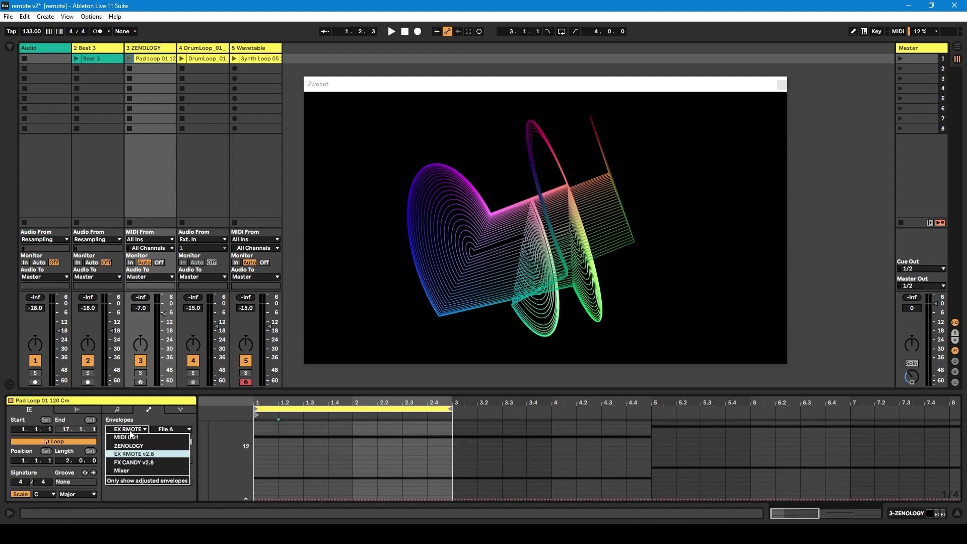
{"action": "left_click", "coordinate": [145, 455]}
{"action": "left_click", "coordinate": [177, 430]}
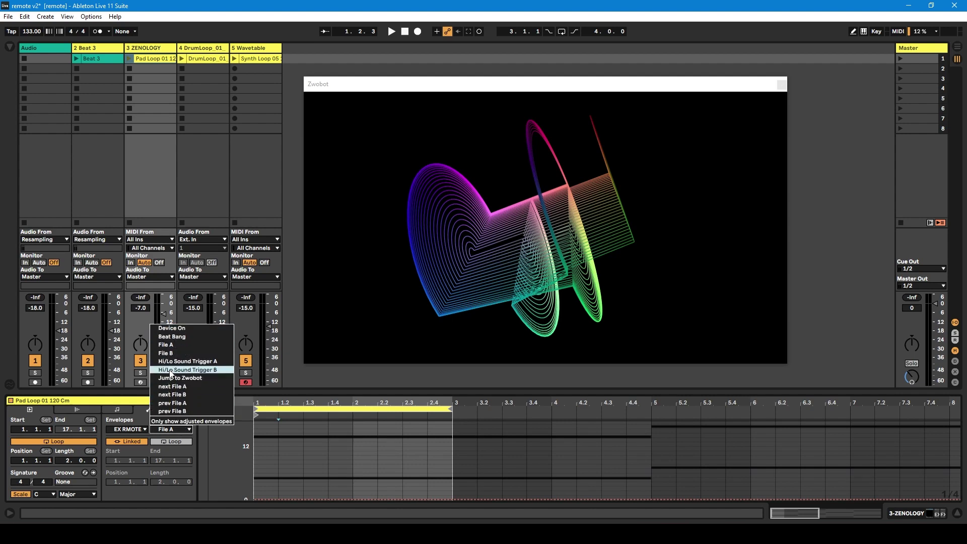
{"action": "left_click", "coordinate": [171, 336]}
Step: Set the remote's Device On envelope to Off from 1.3 onward and launch the pad clip on track 3
{"action": "key", "text": "shift+Tab"}
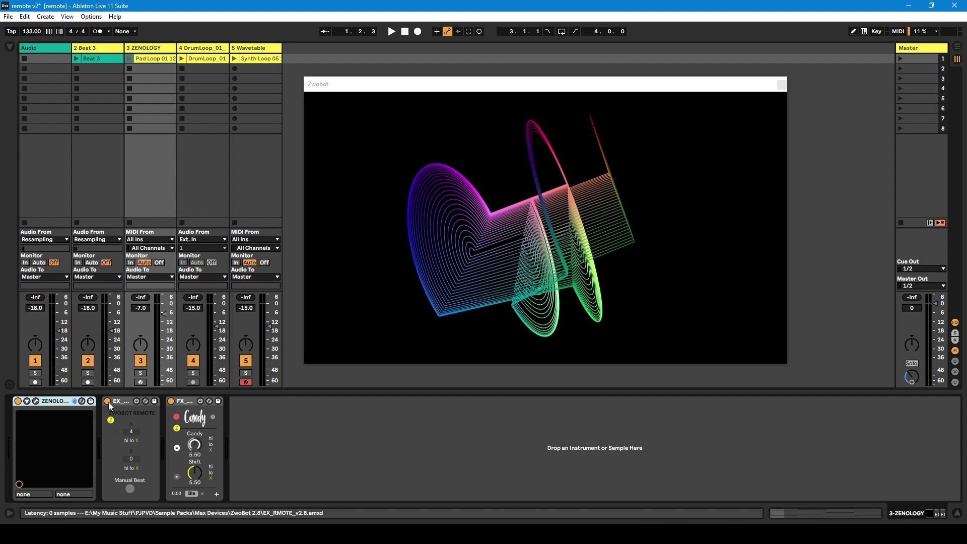
{"action": "key", "text": "shift+Tab"}
{"action": "left_click", "coordinate": [276, 439]}
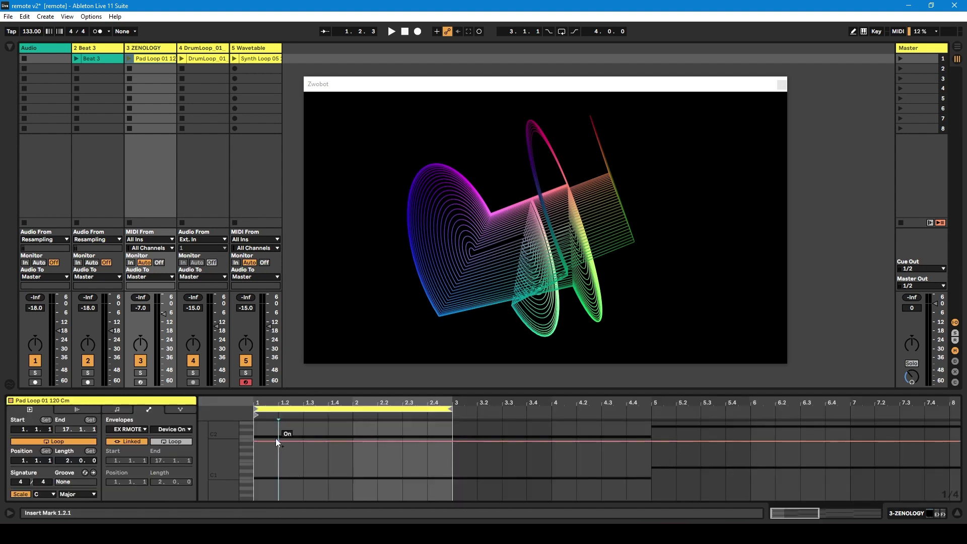
{"action": "left_click_drag", "start_coordinate": [305, 441], "coordinate": [303, 480]}
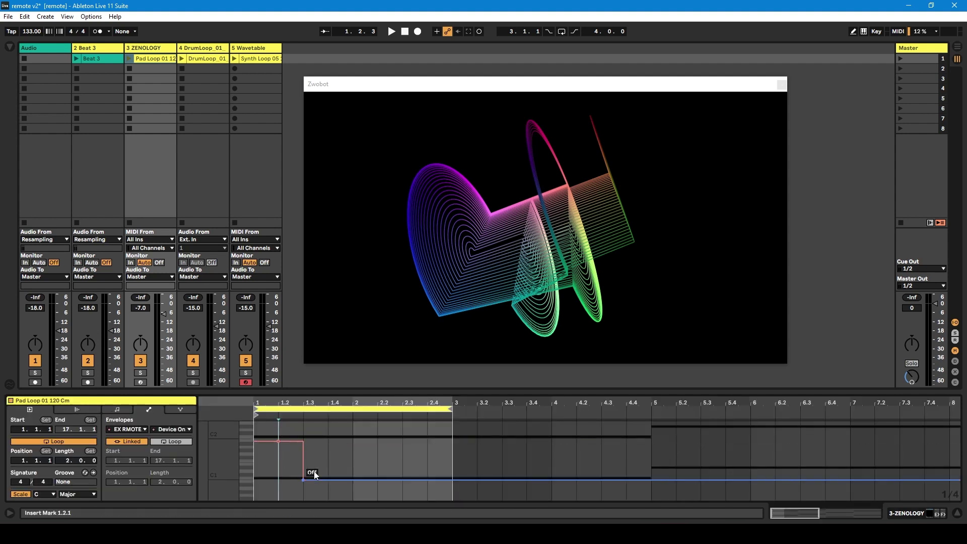
{"action": "left_click", "coordinate": [132, 70]}
{"action": "left_click", "coordinate": [130, 59]}
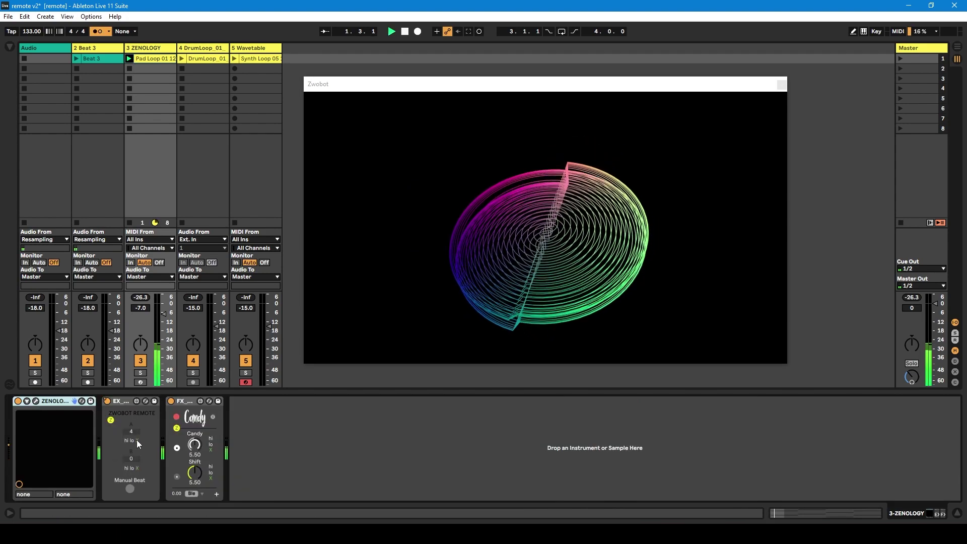
Step: Switch the ZENOLOGY track's remote device off and on during playback, and clear the Device On envelope in its pad clip
{"action": "left_click", "coordinate": [107, 401]}
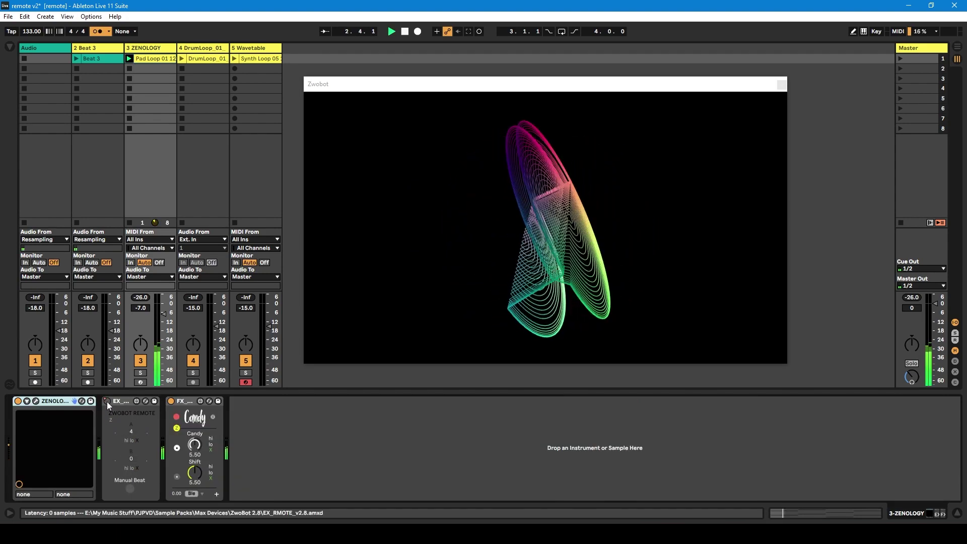
{"action": "left_click", "coordinate": [107, 401]}
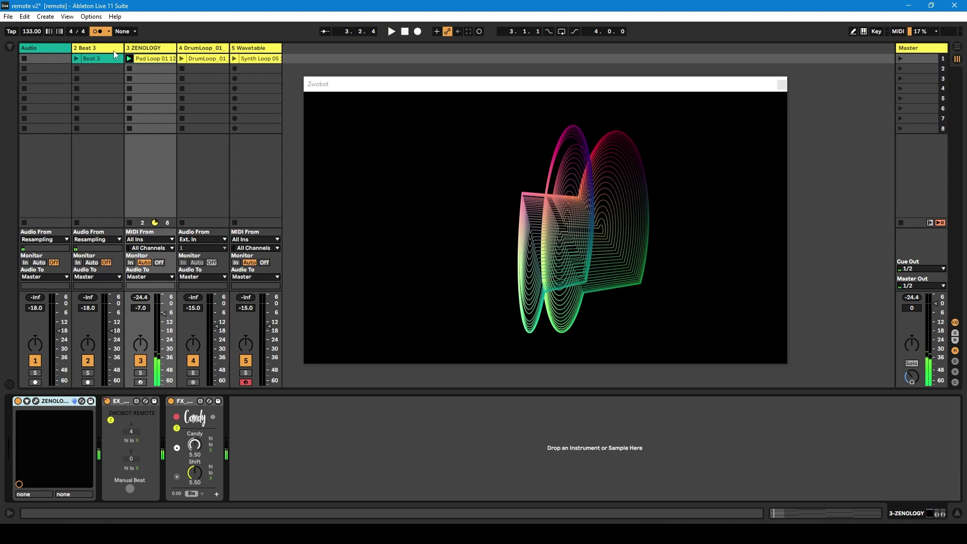
{"action": "key", "text": "shift+Tab"}
{"action": "left_click", "coordinate": [292, 442]}
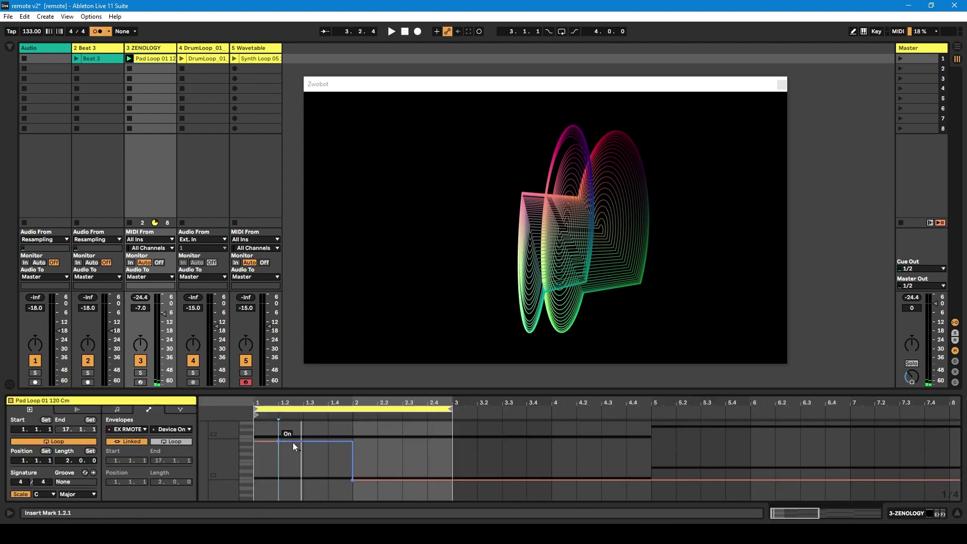
{"action": "right_click", "coordinate": [304, 433]}
{"action": "key", "text": "Escape"}
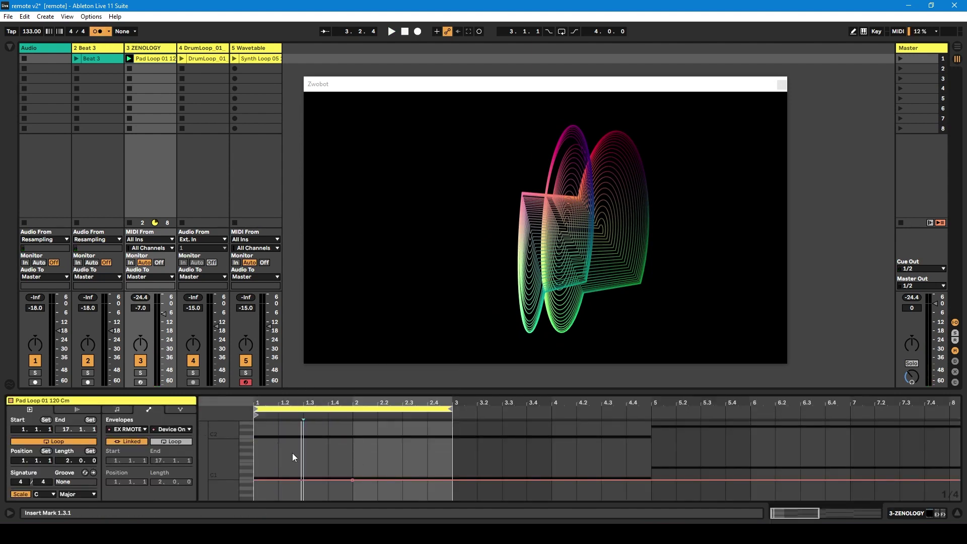
{"action": "left_click", "coordinate": [352, 481]}
Step: Switch the pad clip's EX RMOTE envelope to Beat Bang and return to the track's device chain
{"action": "left_click", "coordinate": [189, 430]}
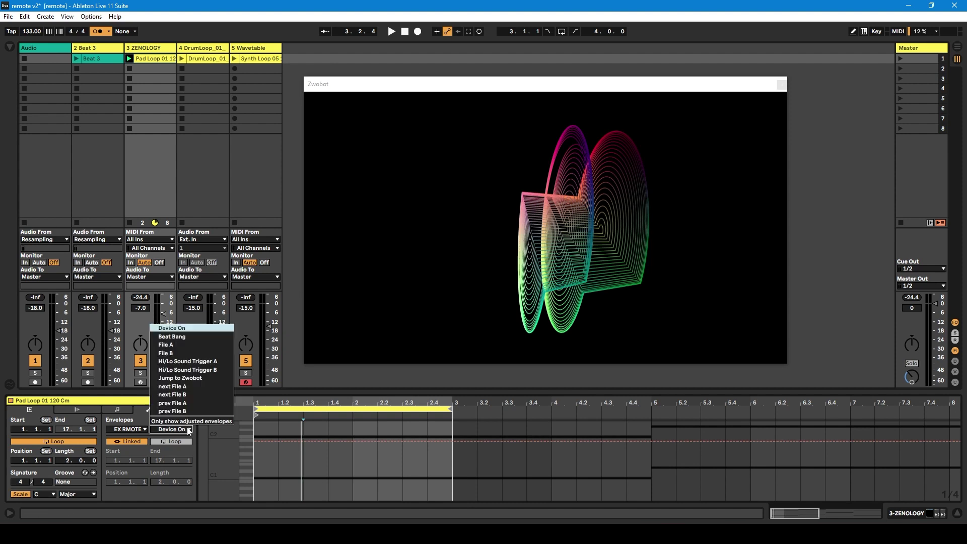
{"action": "left_click", "coordinate": [172, 336]}
{"action": "key", "text": "shift+Tab"}
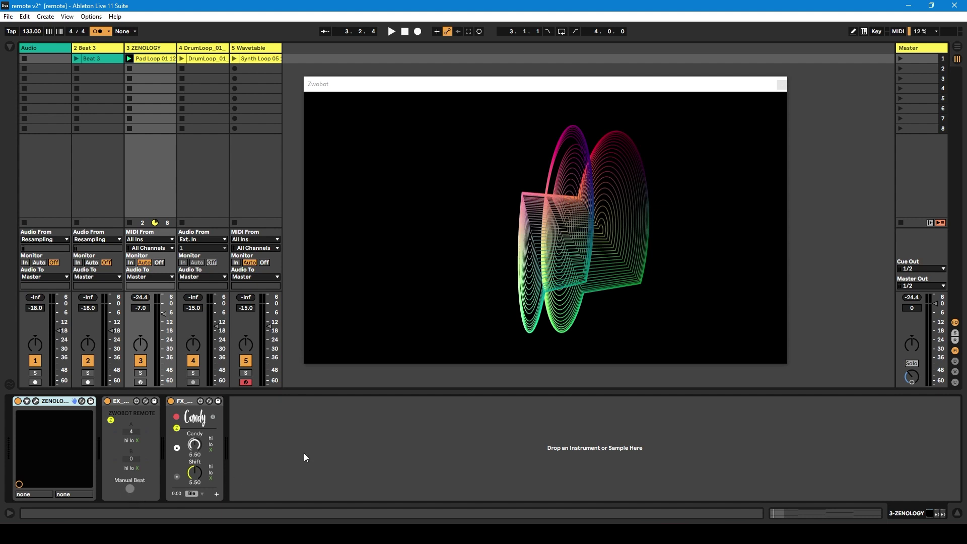
Step: Examine the ZWOBOT and effect devices on the Audio, ZENOLOGY, DrumLoop_01 and Wavetable tracks
{"action": "left_click", "coordinate": [39, 51]}
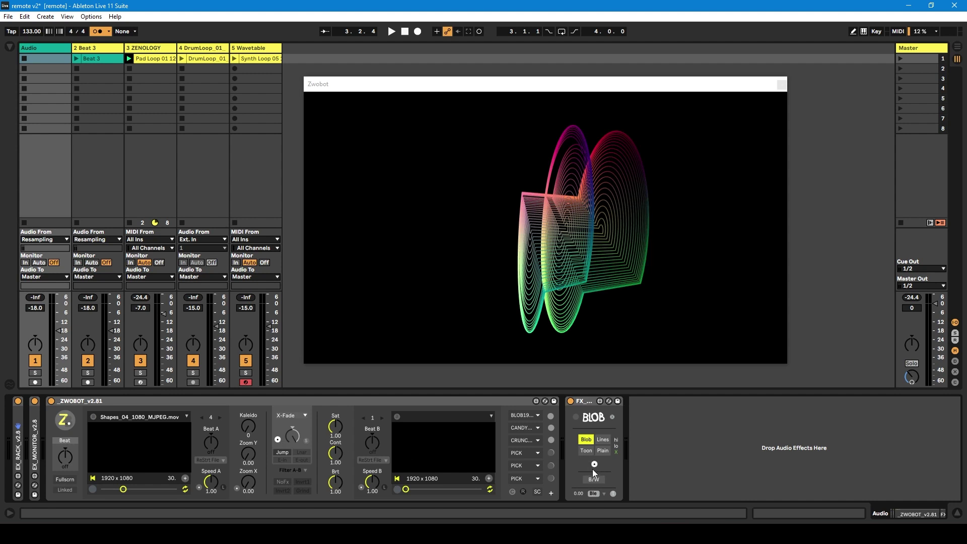
{"action": "left_click", "coordinate": [150, 71]}
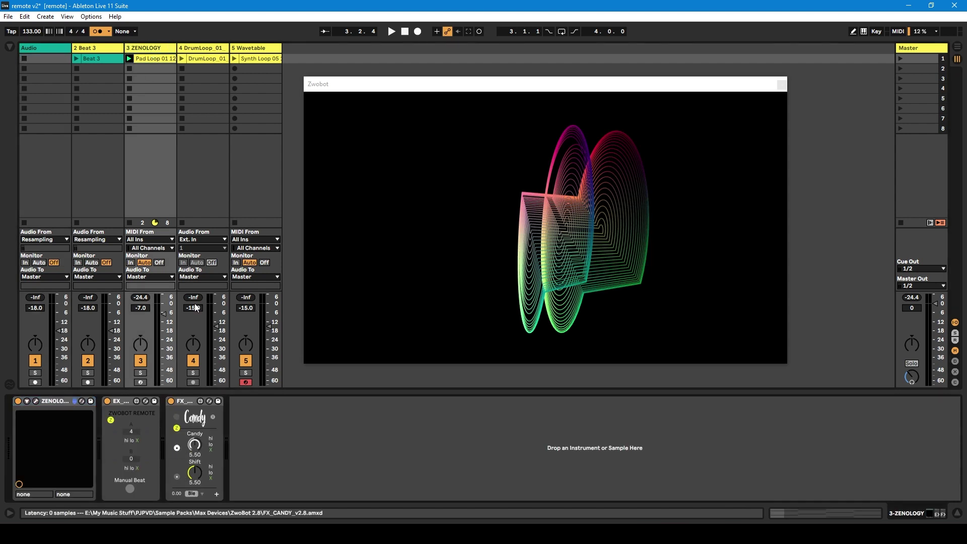
{"action": "left_click", "coordinate": [202, 48]}
{"action": "left_click", "coordinate": [241, 49]}
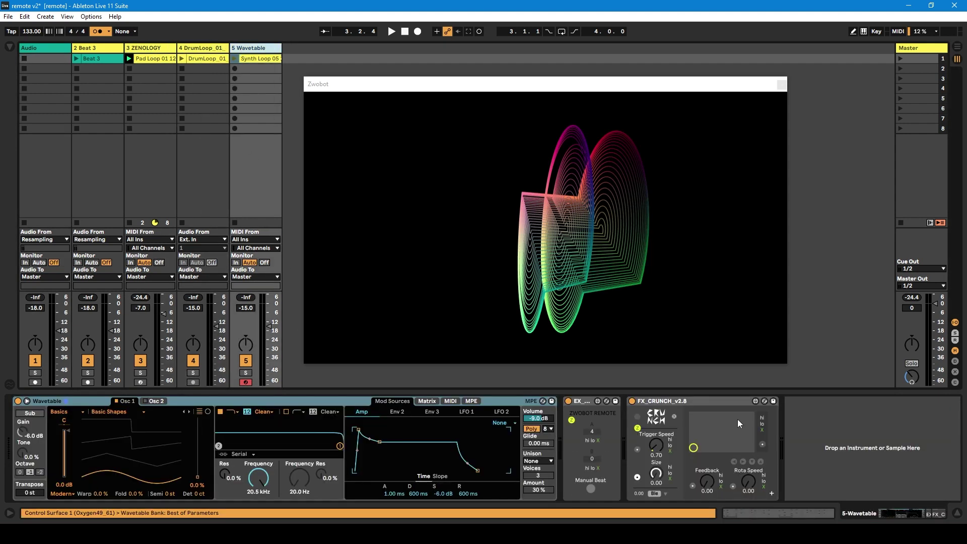
{"action": "left_click", "coordinate": [643, 482]}
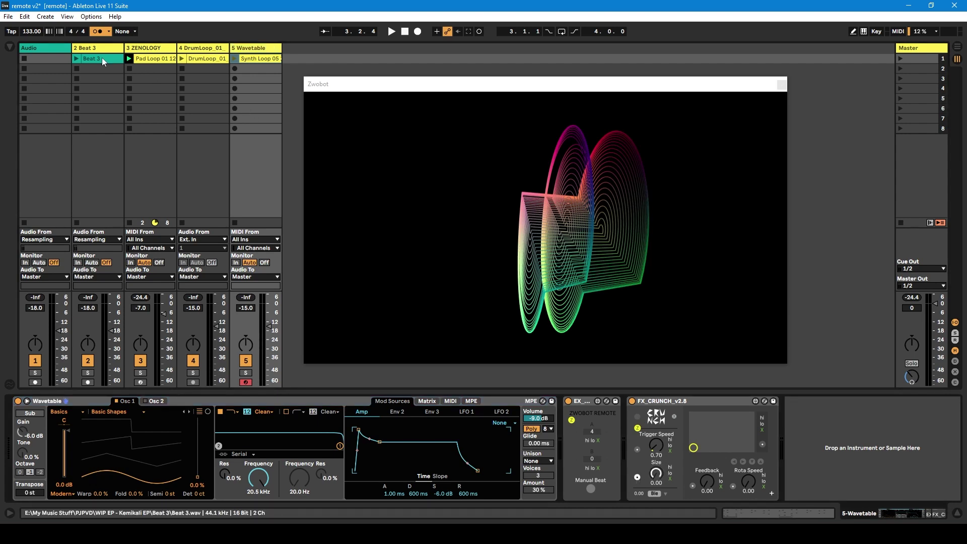
Step: Set ZWOBOT's Beat on the Audio track to 1/4n and play the set
{"action": "left_click", "coordinate": [62, 49]}
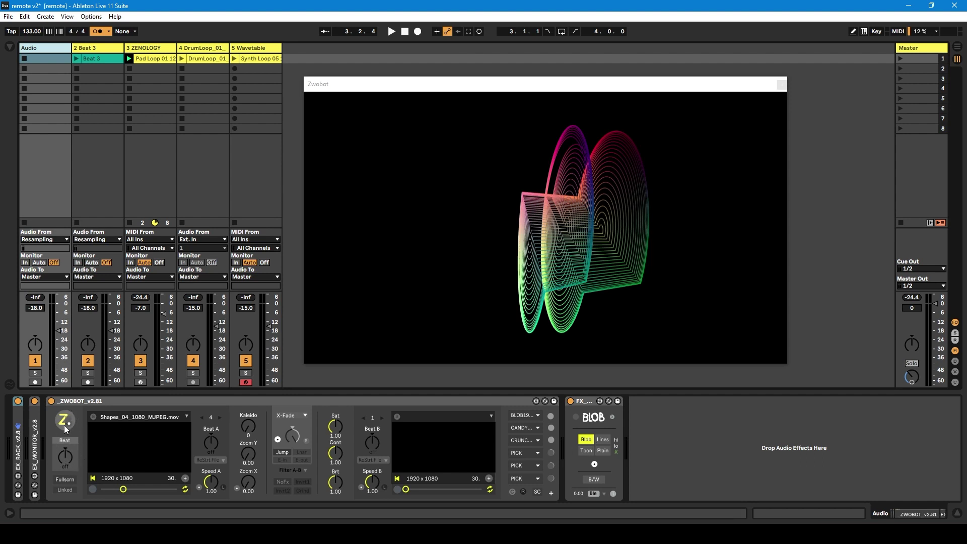
{"action": "left_click_drag", "start_coordinate": [68, 456], "coordinate": [69, 449]}
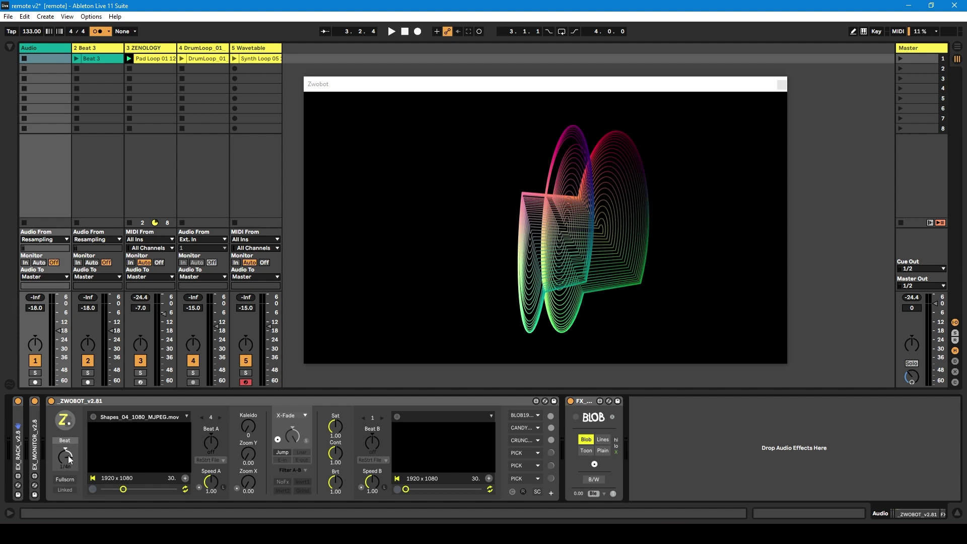
{"action": "key", "text": "space"}
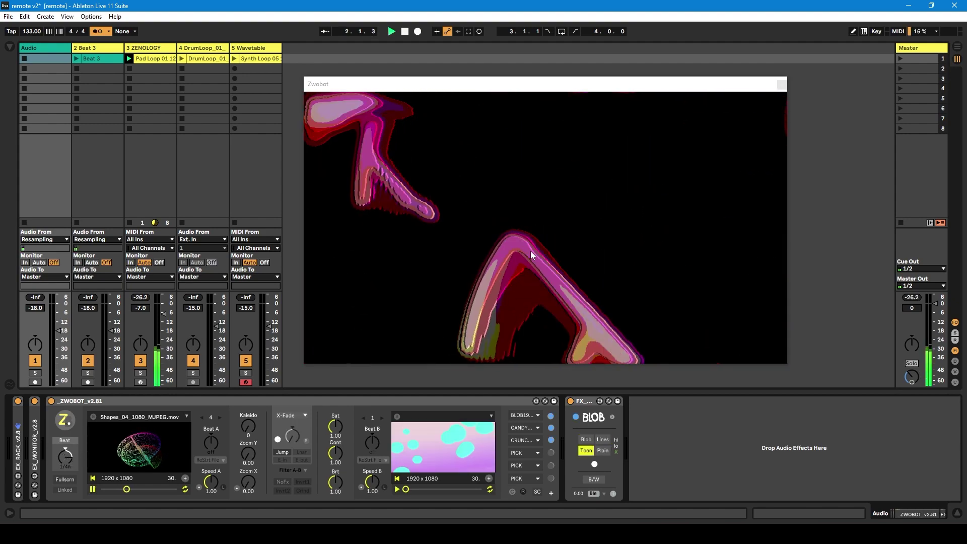
{"action": "left_click", "coordinate": [602, 451]}
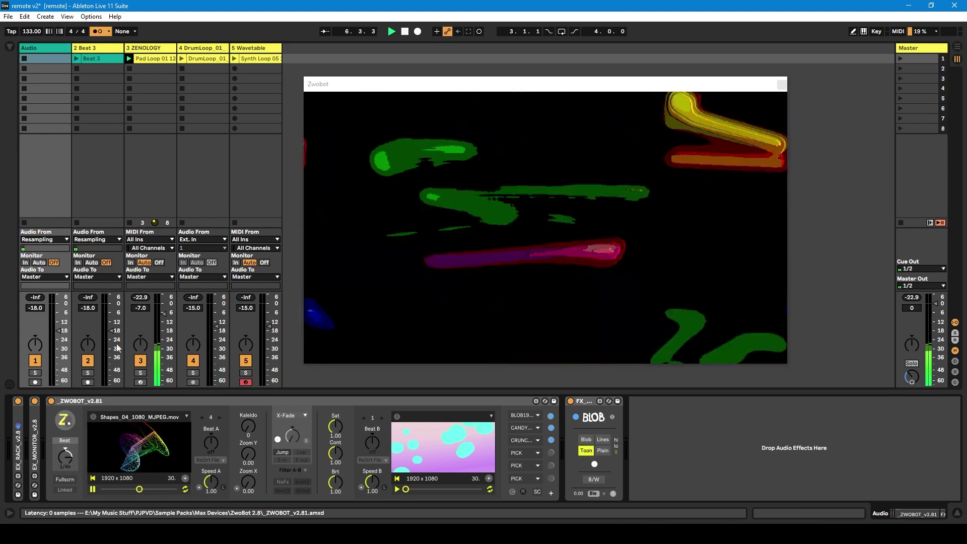
Step: Check the Candy effect on the ZENOLOGY track during playback, and set ZWOBOT's Beat to off on the Audio track
{"action": "left_click", "coordinate": [177, 49]}
{"action": "left_click", "coordinate": [174, 50]}
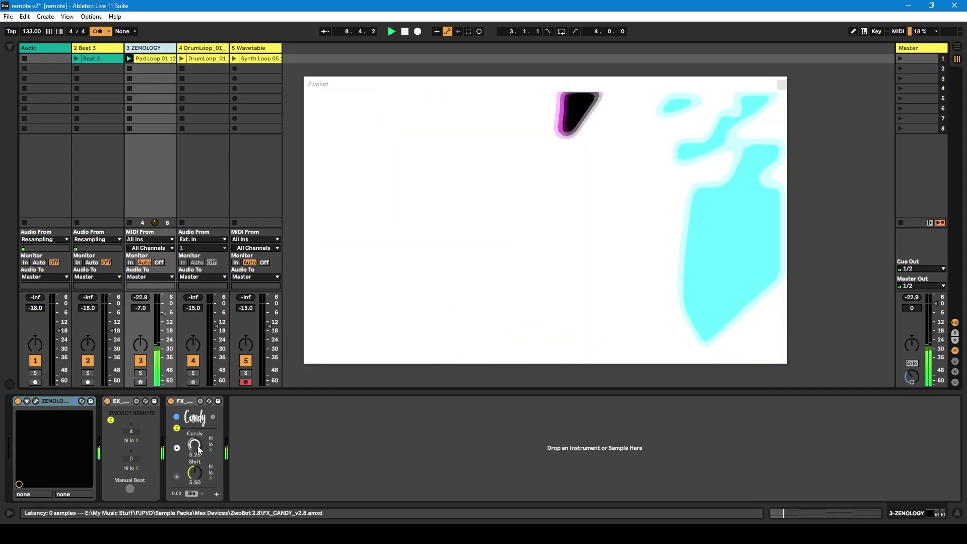
{"action": "left_click", "coordinate": [63, 56]}
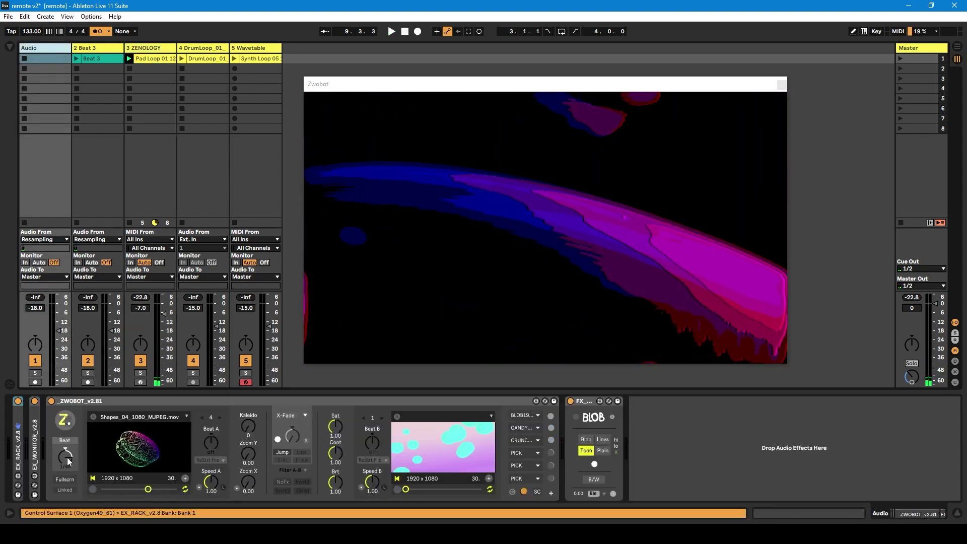
{"action": "left_click_drag", "start_coordinate": [69, 461], "coordinate": [65, 452]}
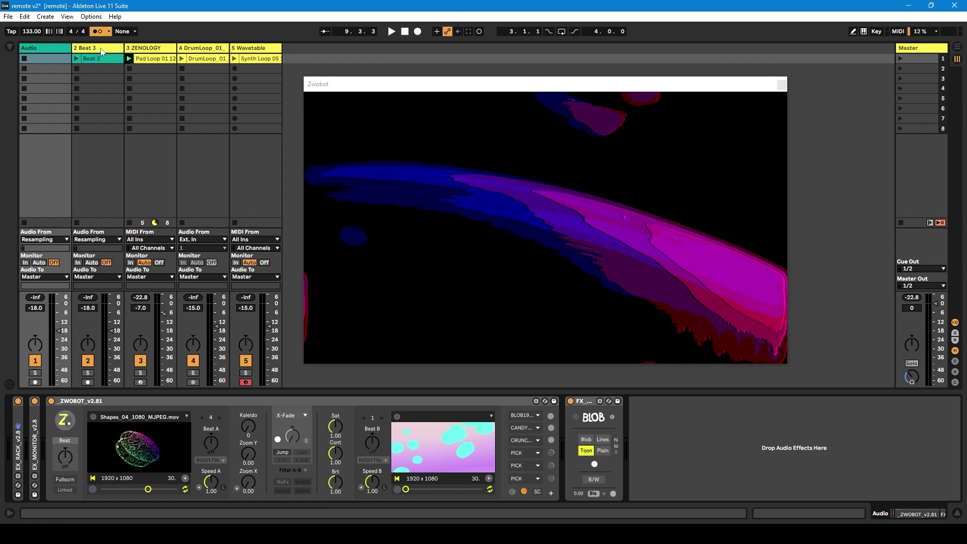
Step: Start playback with the ZENOLOGY track selected and turn off the metronome
{"action": "left_click", "coordinate": [137, 50]}
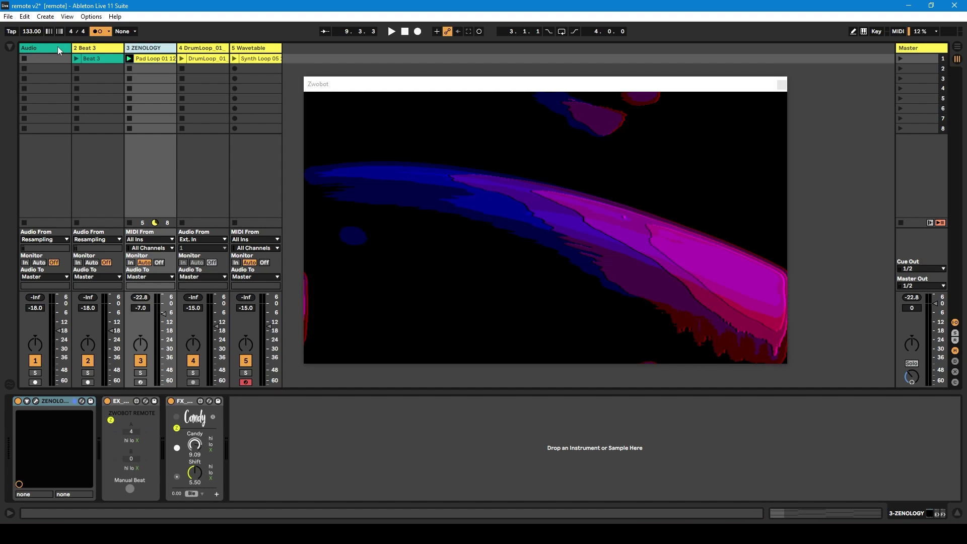
{"action": "key", "text": "space"}
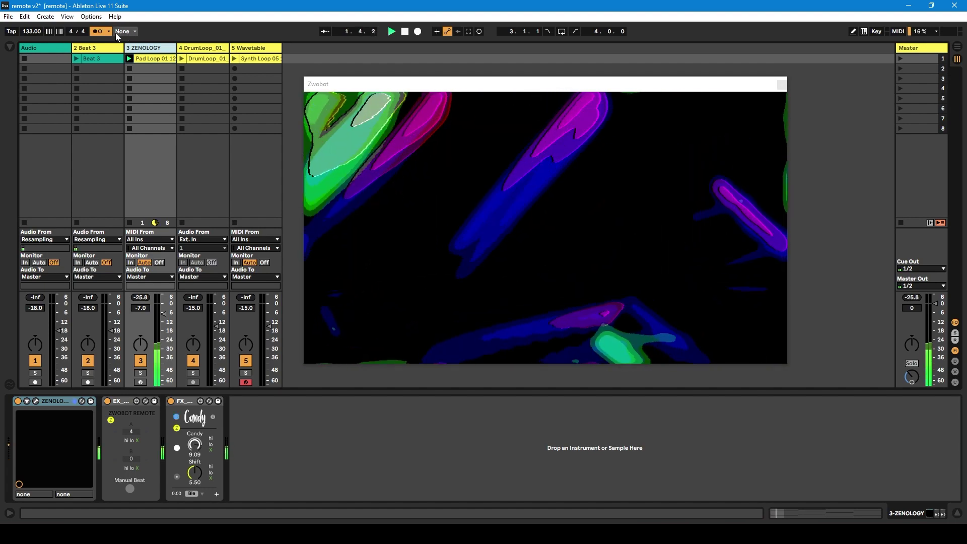
{"action": "left_click", "coordinate": [97, 31]}
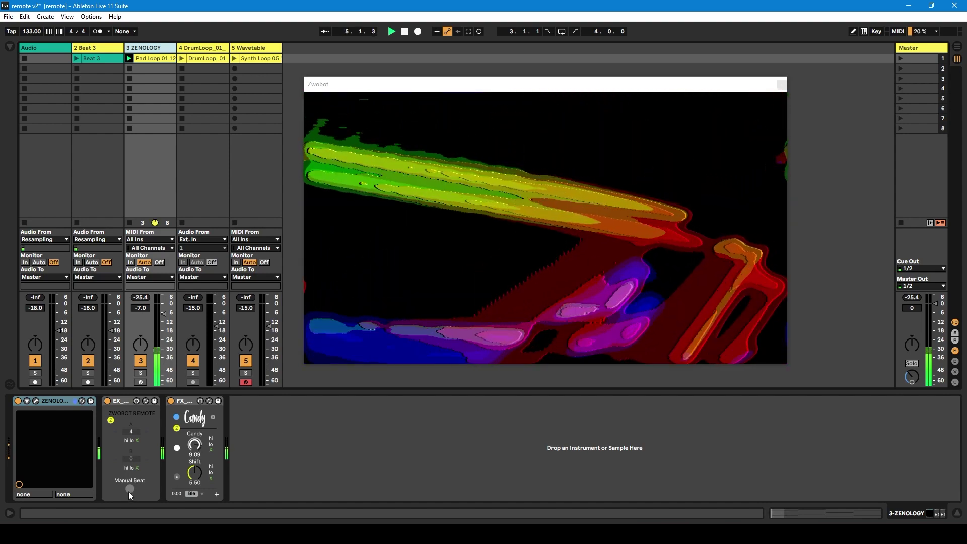
Step: Trigger the ZENOLOGY remote's Manual Beat five times while the pad clip plays
{"action": "left_click", "coordinate": [128, 488]}
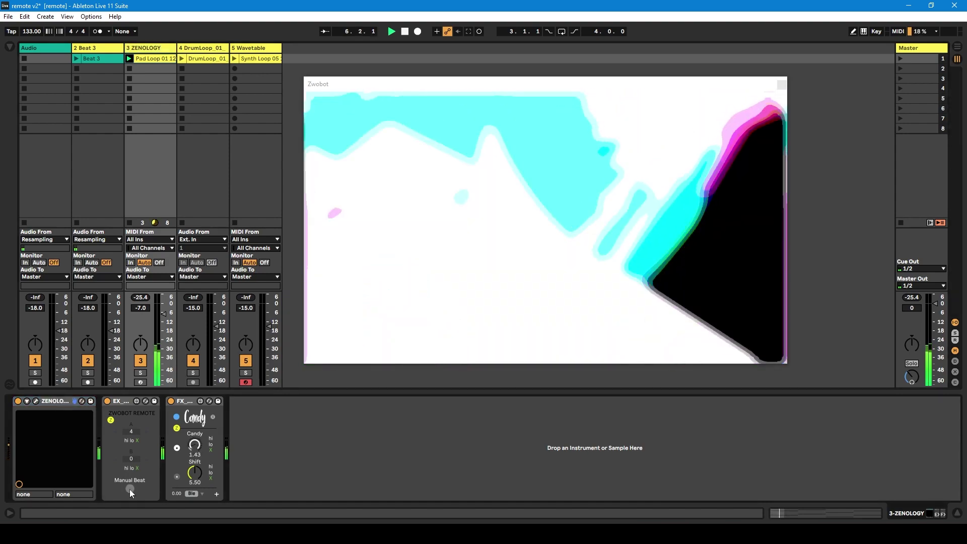
{"action": "left_click", "coordinate": [129, 489]}
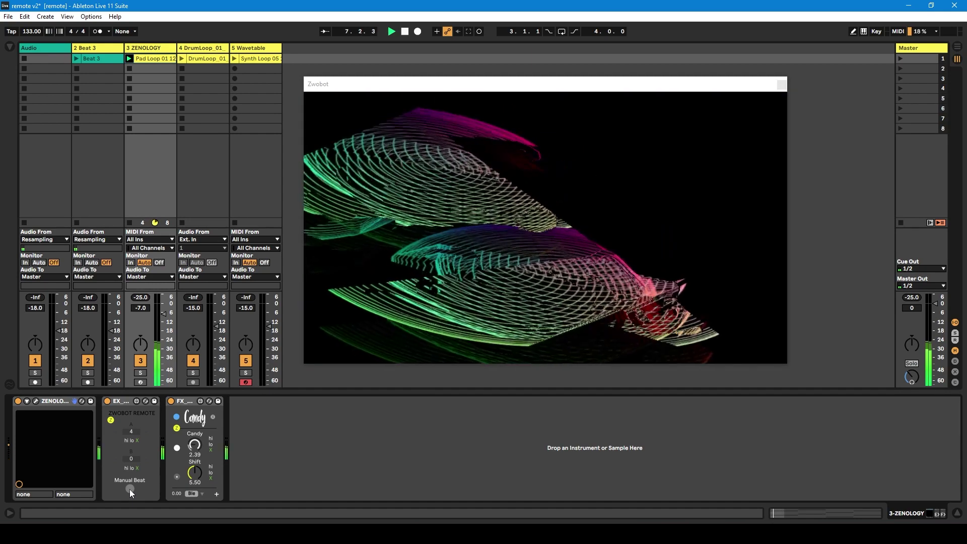
{"action": "left_click", "coordinate": [129, 488]}
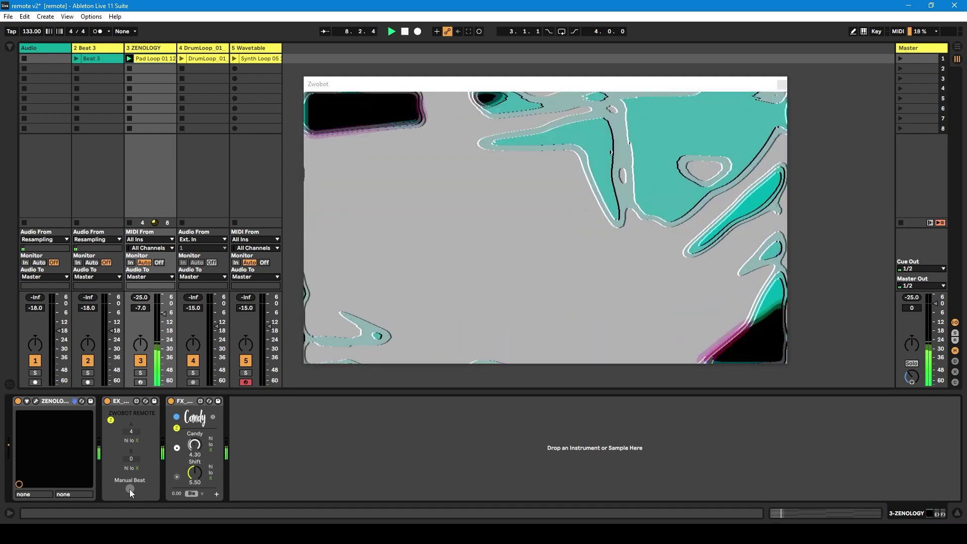
{"action": "left_click", "coordinate": [129, 489]}
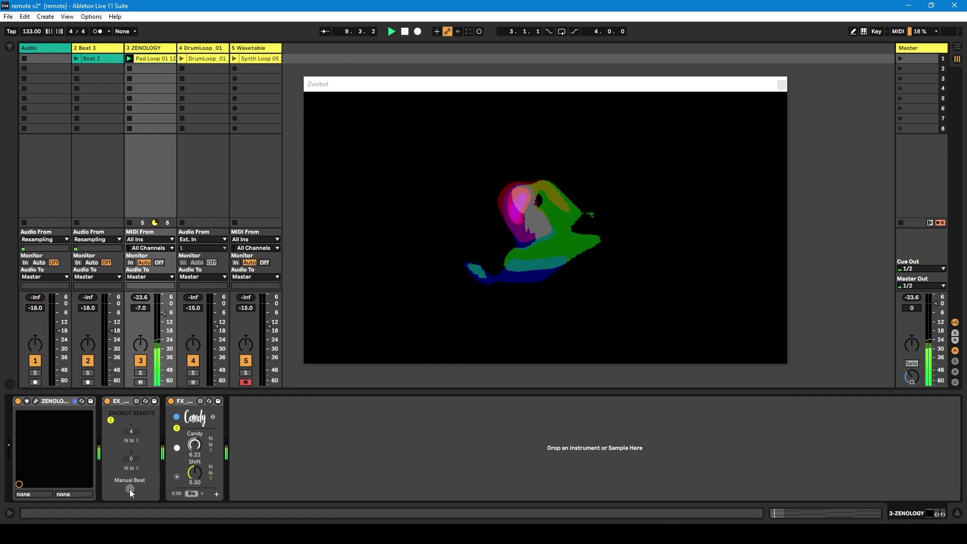
{"action": "left_click", "coordinate": [129, 489]}
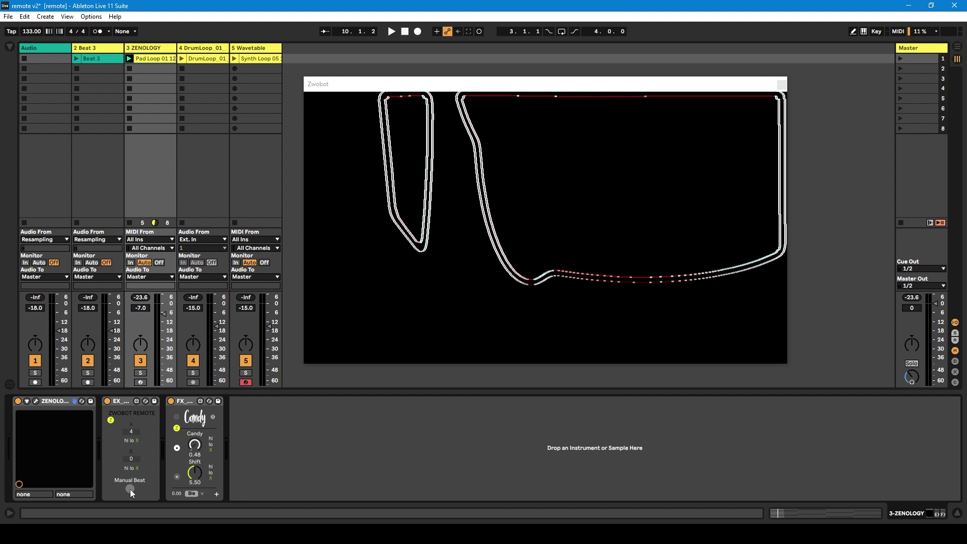
Step: Compare the effect and remote devices on the Wavetable, DrumLoop_01 and ZENOLOGY tracks with ZWOBOT on the Audio track
{"action": "left_click", "coordinate": [245, 50]}
{"action": "left_click", "coordinate": [212, 53]}
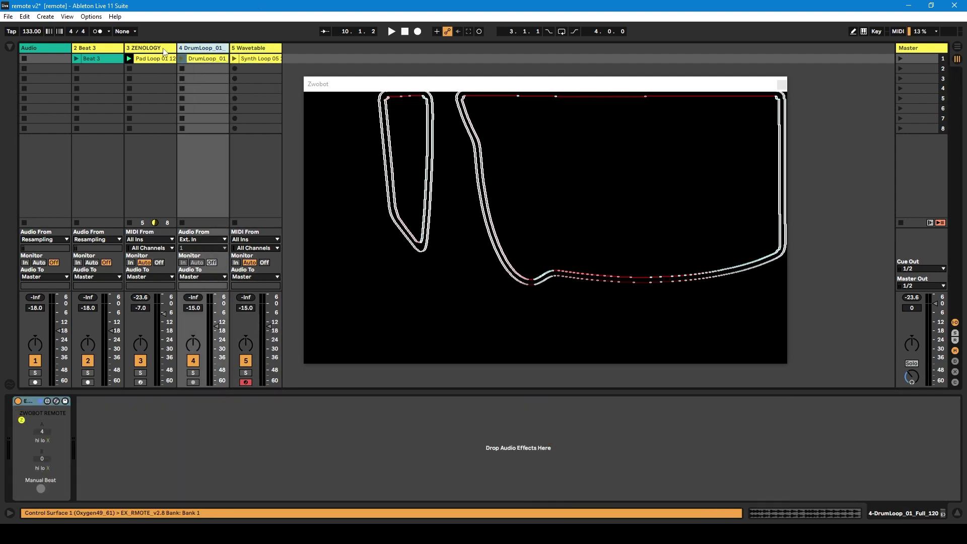
{"action": "left_click", "coordinate": [246, 51]}
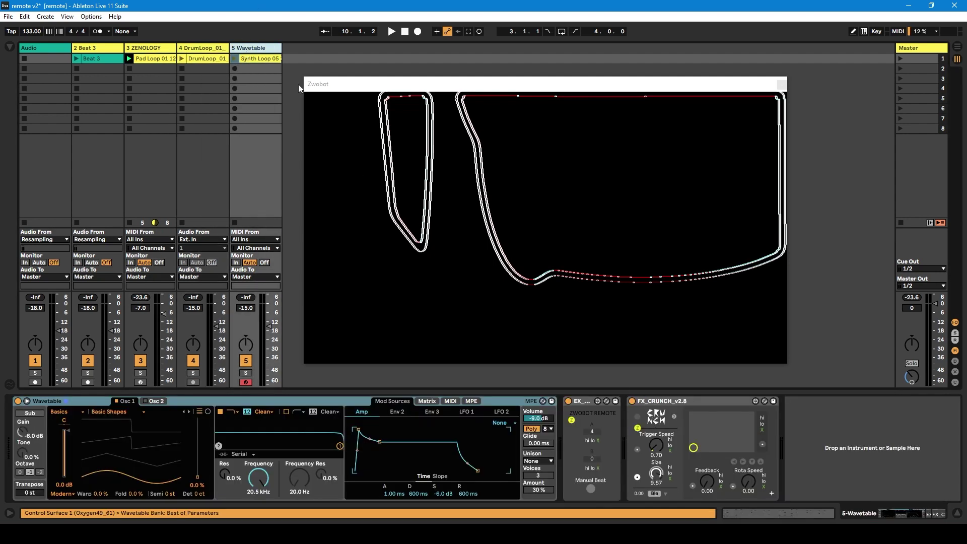
{"action": "key", "text": "Left"}
{"action": "key", "text": "Left"}
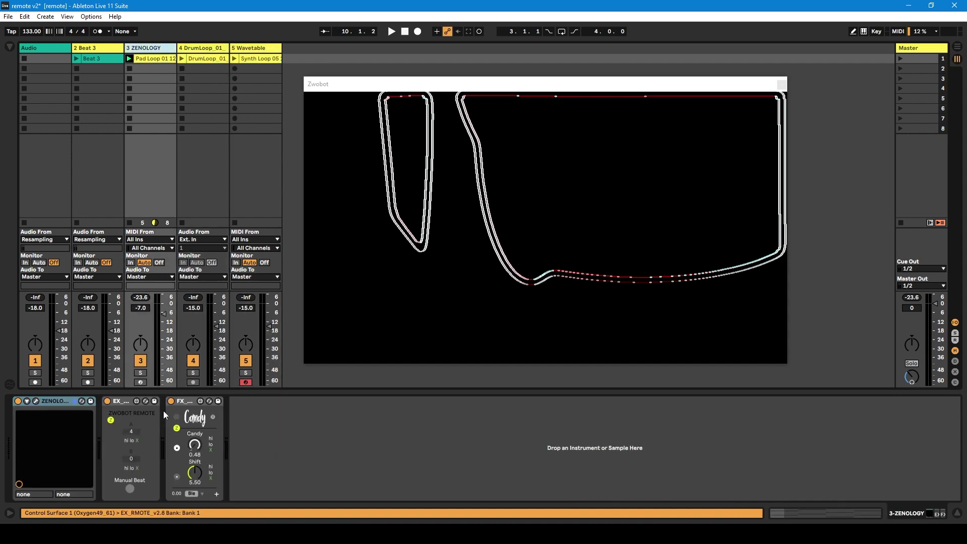
{"action": "left_click", "coordinate": [56, 47]}
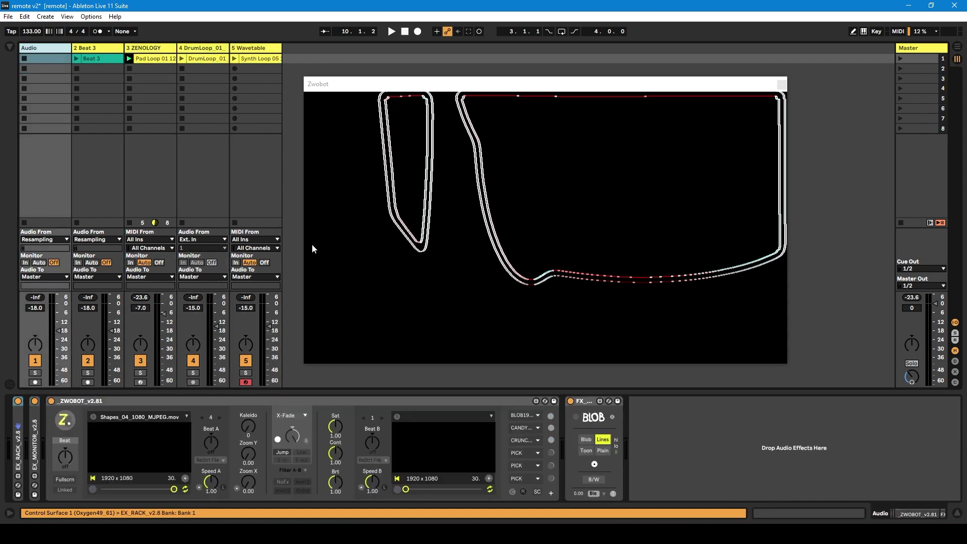
{"action": "left_click", "coordinate": [146, 50]}
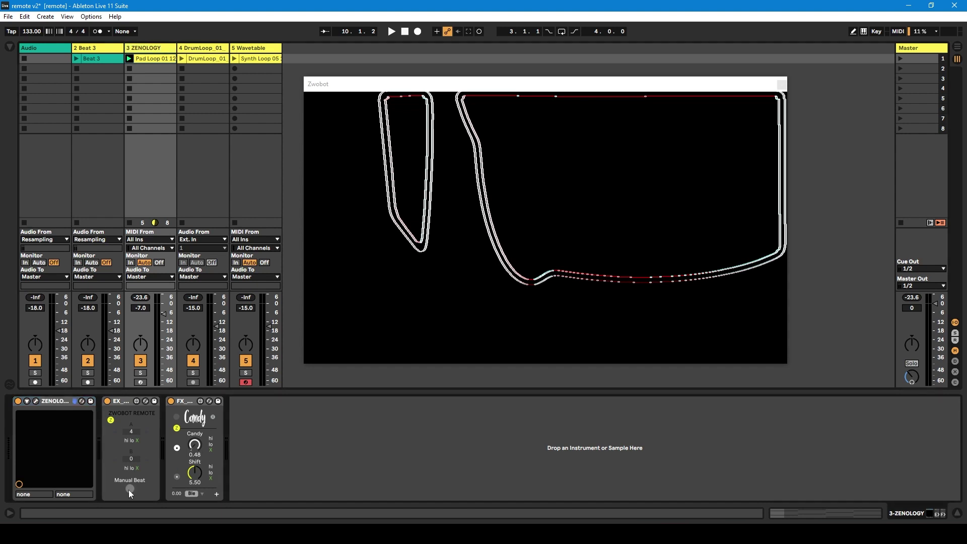
{"action": "left_click", "coordinate": [57, 50]}
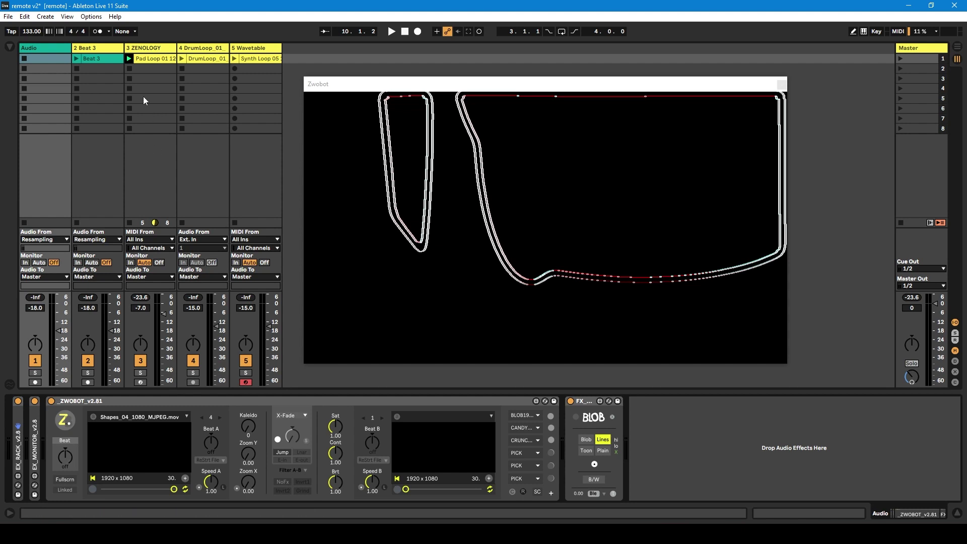
{"action": "left_click", "coordinate": [145, 58]}
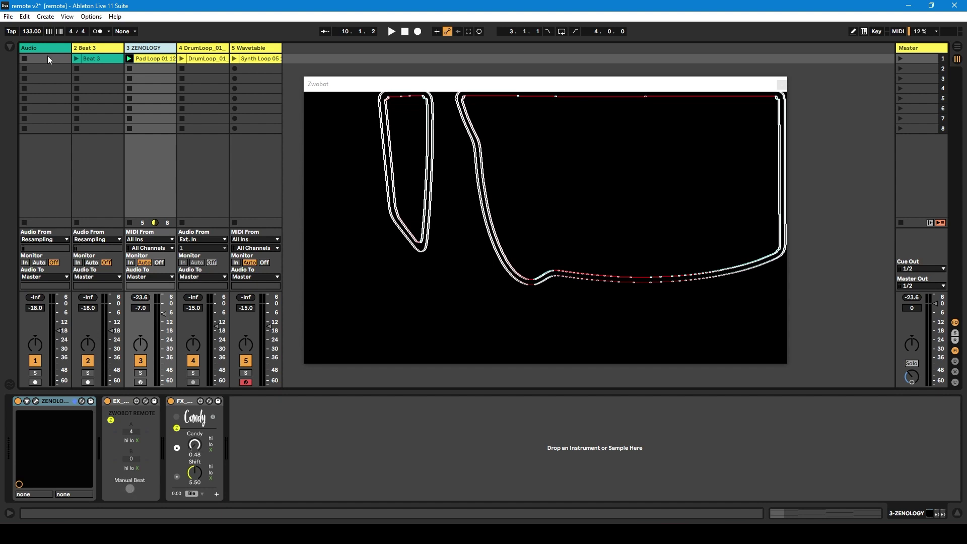
Step: Show the Beat Bang envelope of the Pad Loop 01 120 Cm clip and extend the clip's loop to 4 bars
{"action": "key", "text": "shift+Tab"}
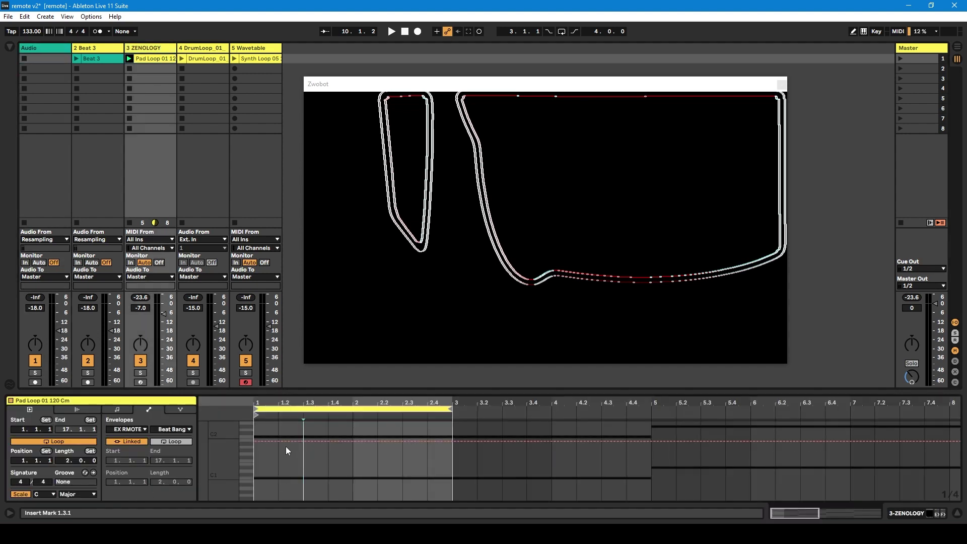
{"action": "left_click", "coordinate": [155, 429]}
{"action": "left_click", "coordinate": [169, 429]}
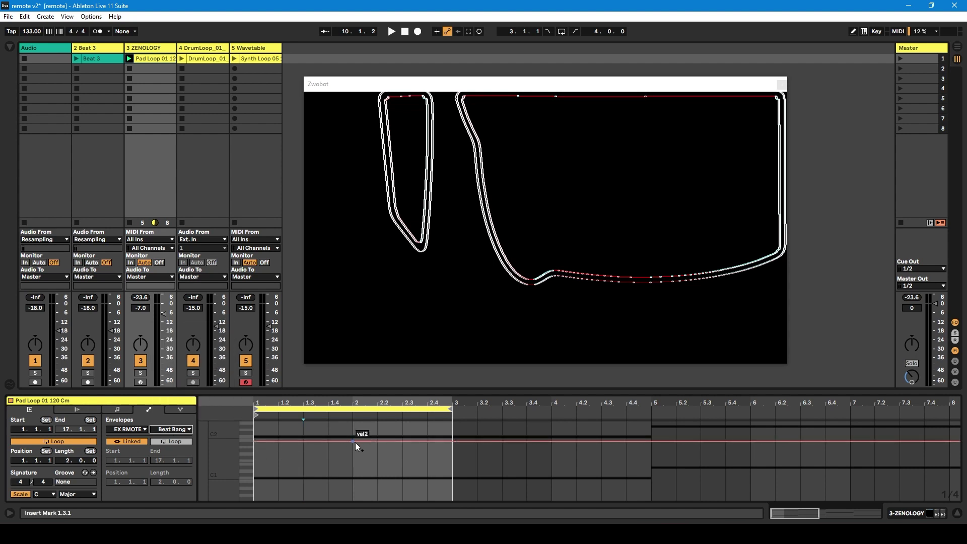
{"action": "left_click_drag", "start_coordinate": [450, 409], "coordinate": [644, 401]}
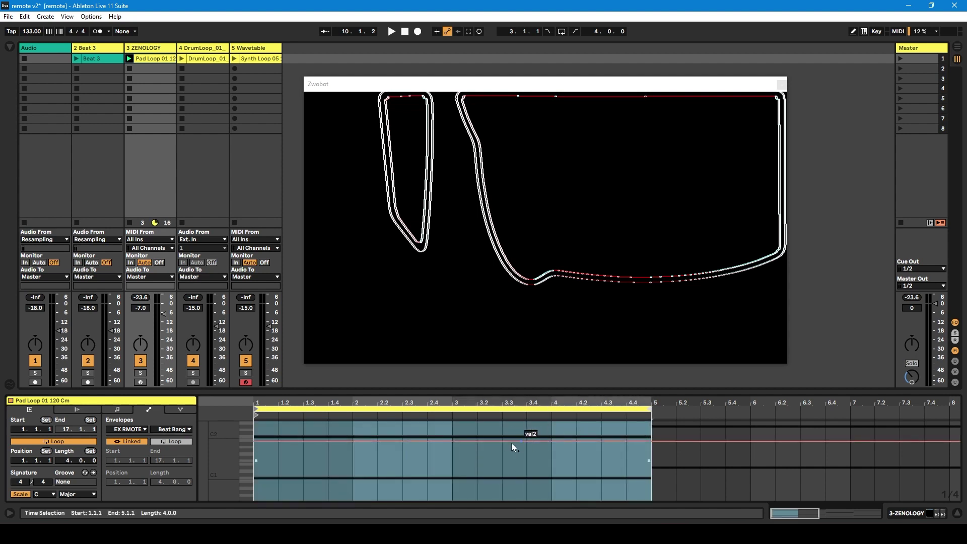
Step: Shape the Pad Loop clip's Beat Bang envelope to drop to val1 at bar 2 and return to val2 at 3.3
{"action": "left_click", "coordinate": [353, 441]}
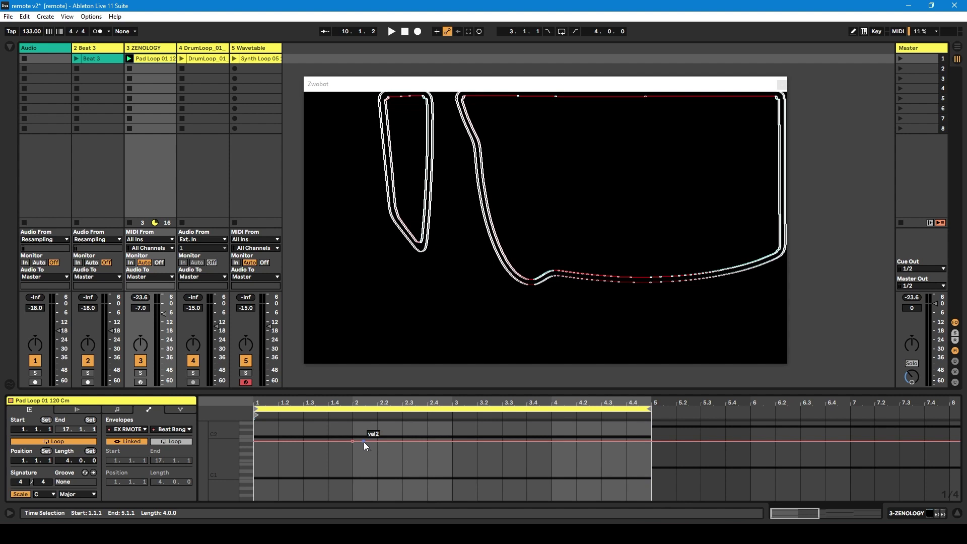
{"action": "left_click_drag", "start_coordinate": [363, 442], "coordinate": [353, 479]}
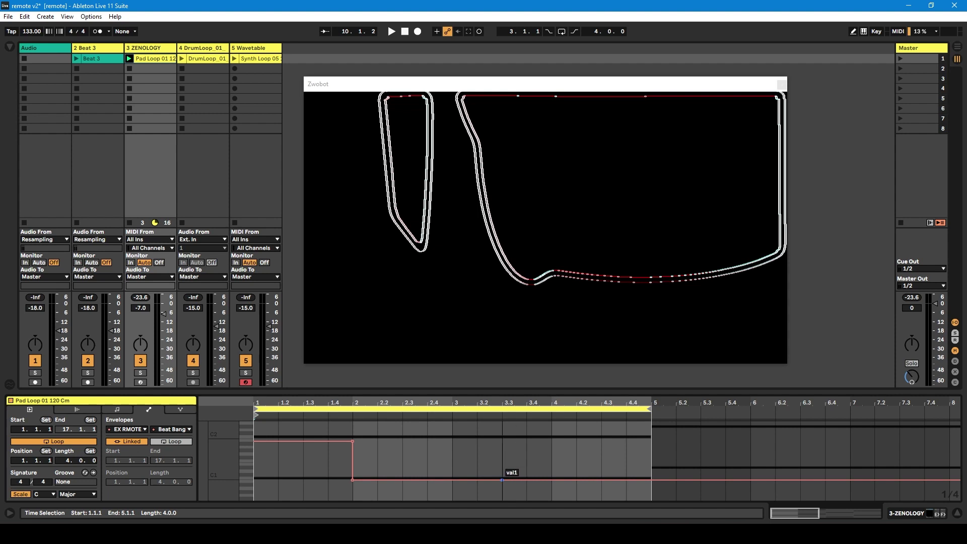
{"action": "left_click_drag", "start_coordinate": [504, 480], "coordinate": [503, 441]}
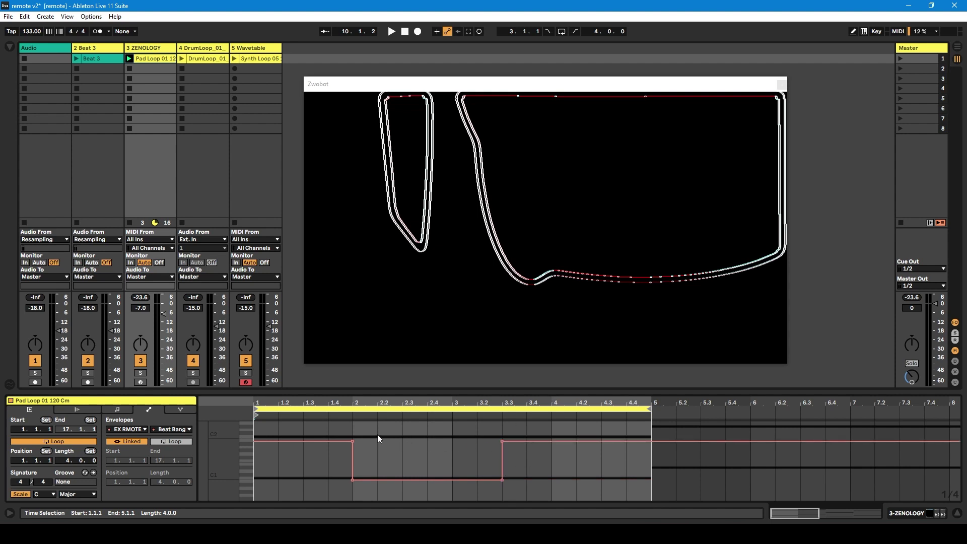
{"action": "left_click", "coordinate": [359, 469]}
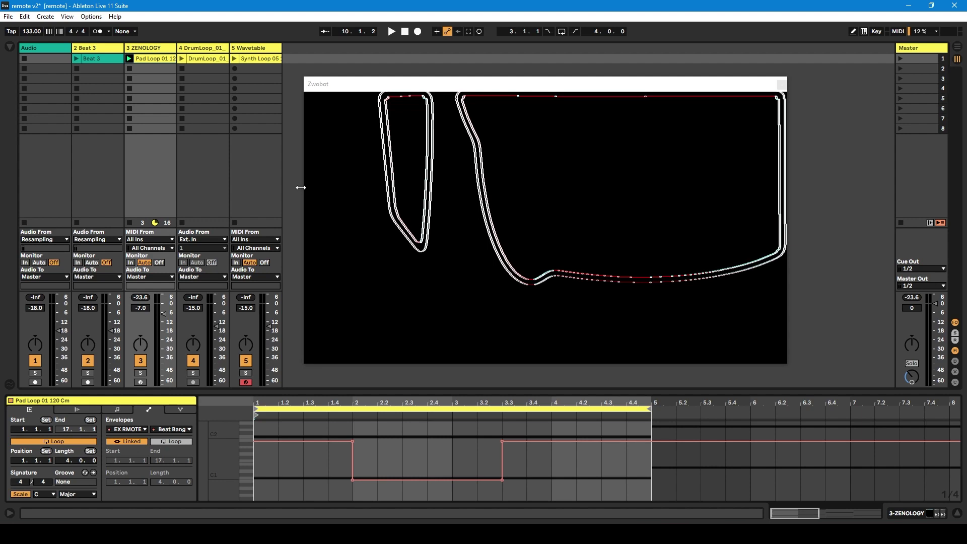
Step: Play the pad clip from the ZENOLOGY track, trigger the remote's Manual Beat twice and briefly turn the metronome on and off
{"action": "left_click", "coordinate": [93, 48]}
{"action": "left_click", "coordinate": [147, 49]}
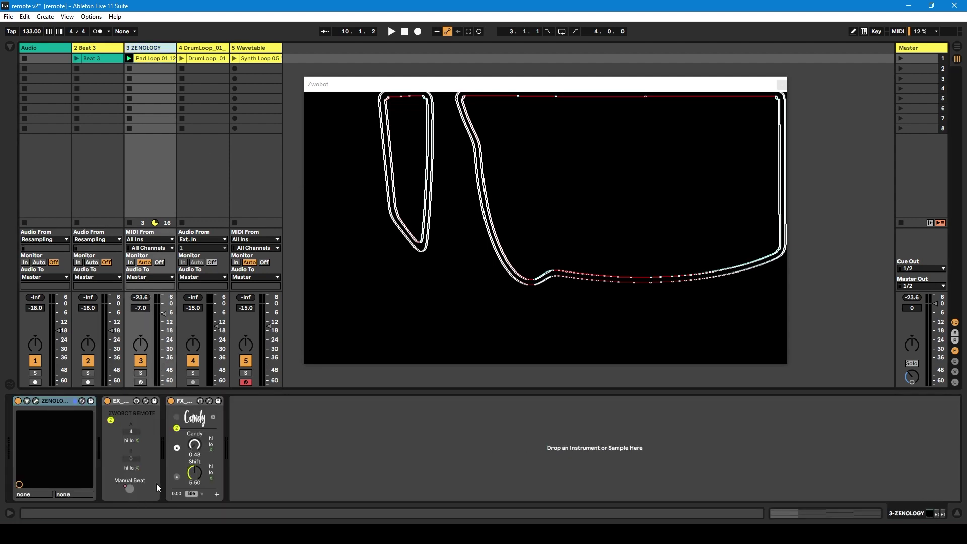
{"action": "key", "text": "space"}
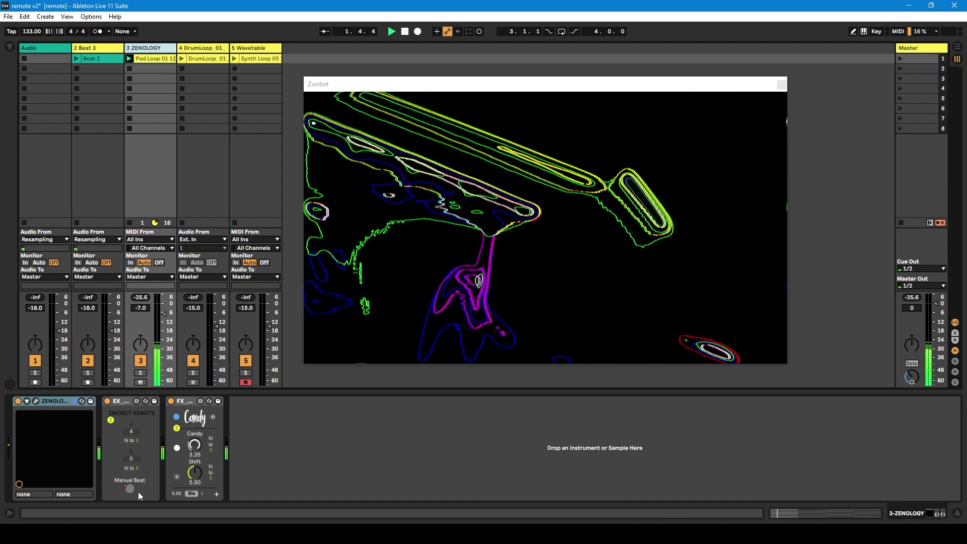
{"action": "left_click", "coordinate": [131, 491]}
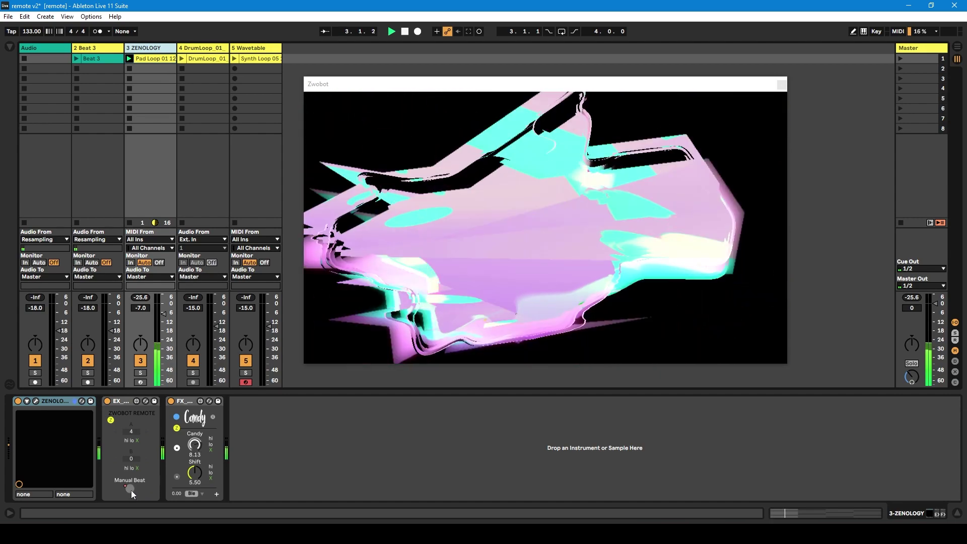
{"action": "left_click", "coordinate": [131, 490]}
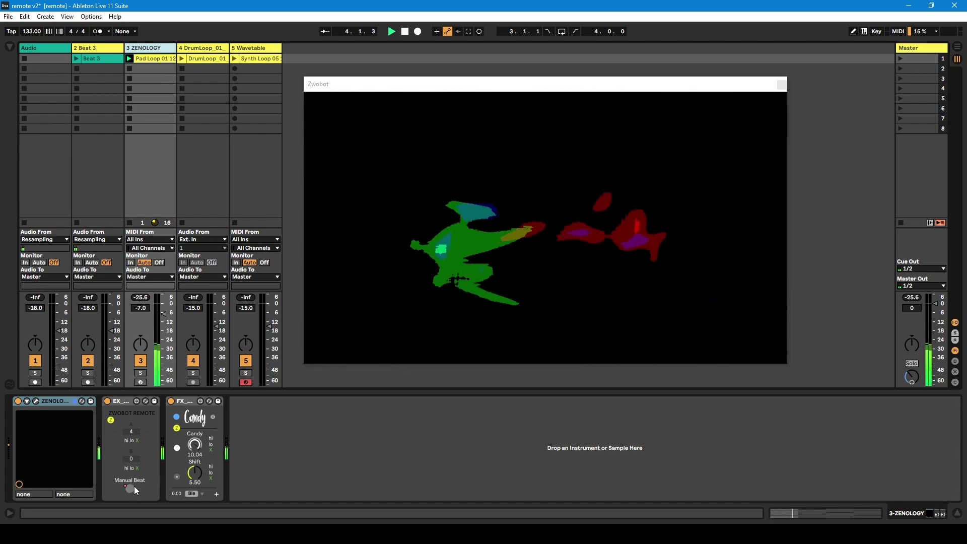
{"action": "left_click", "coordinate": [99, 31]}
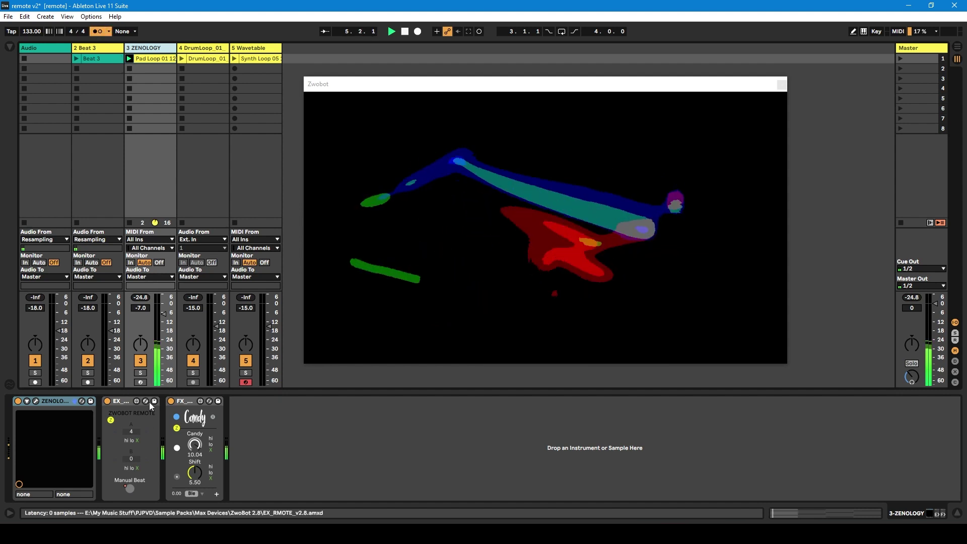
{"action": "left_click", "coordinate": [99, 31]}
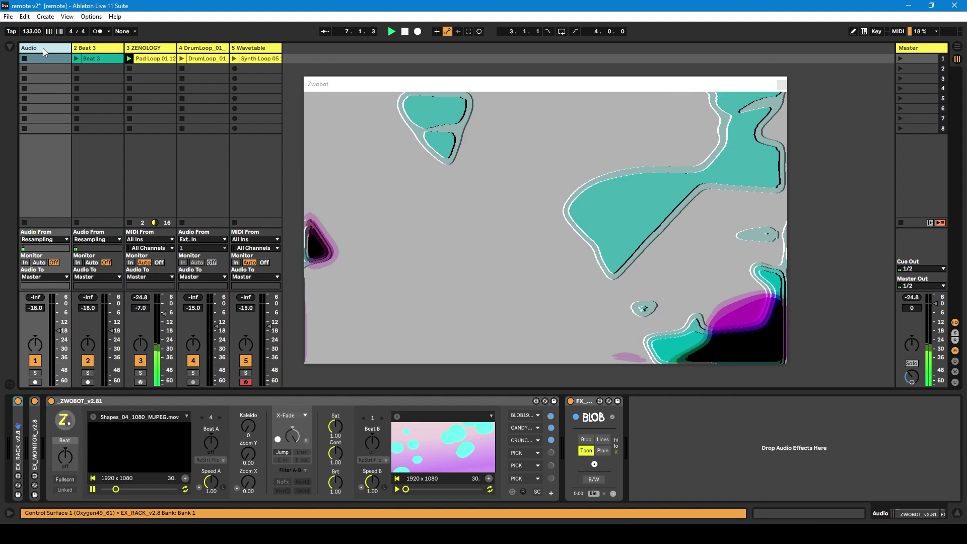
Step: Try Blob, Lines and Toon on the Audio track's BLOB effect, and set the Wavetable track's CRUNCH Size to 0.96
{"action": "left_click", "coordinate": [591, 441]}
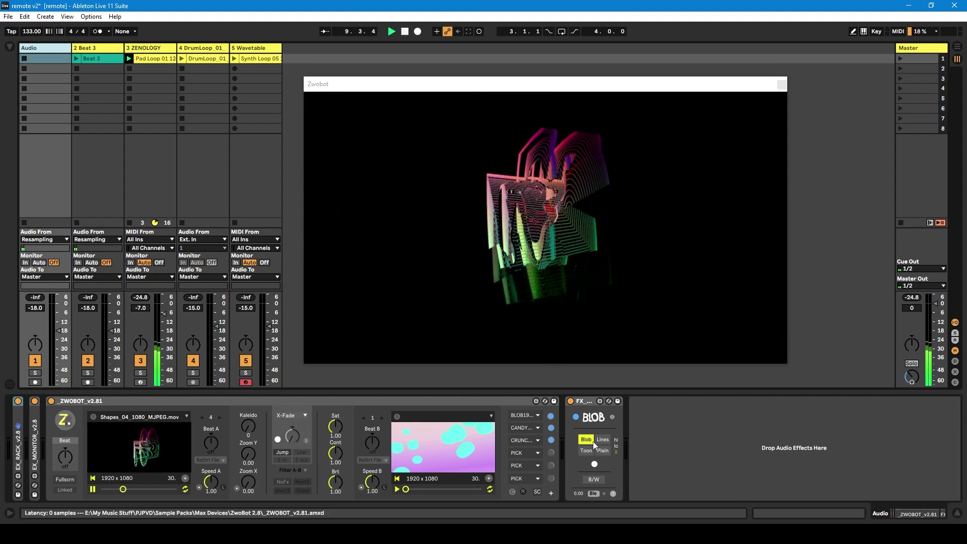
{"action": "left_click", "coordinate": [603, 444]}
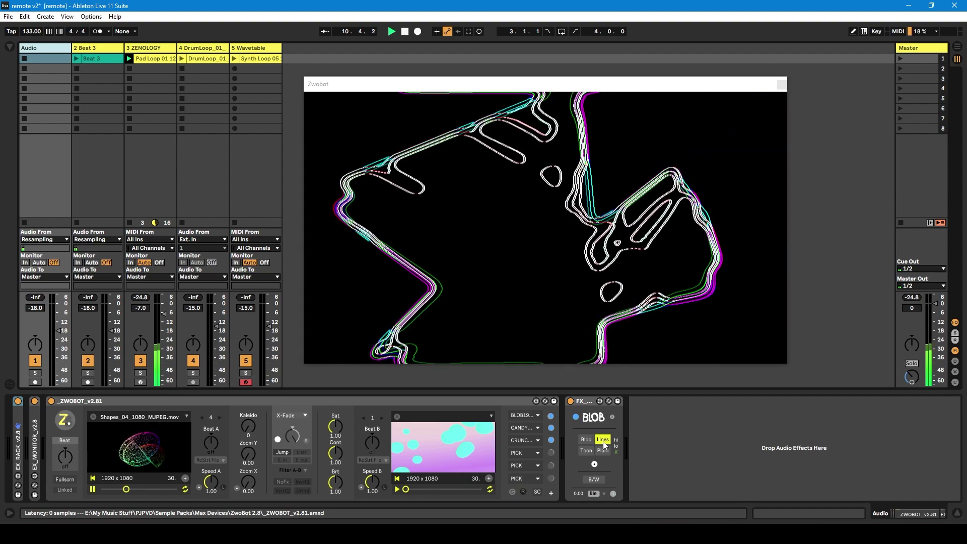
{"action": "left_click", "coordinate": [586, 450]}
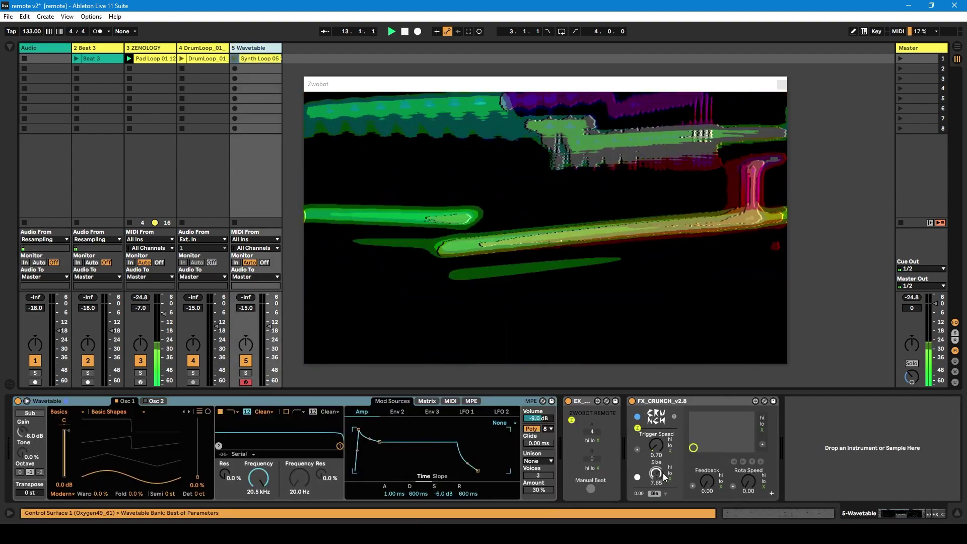
{"action": "left_click_drag", "start_coordinate": [655, 476], "coordinate": [656, 475]}
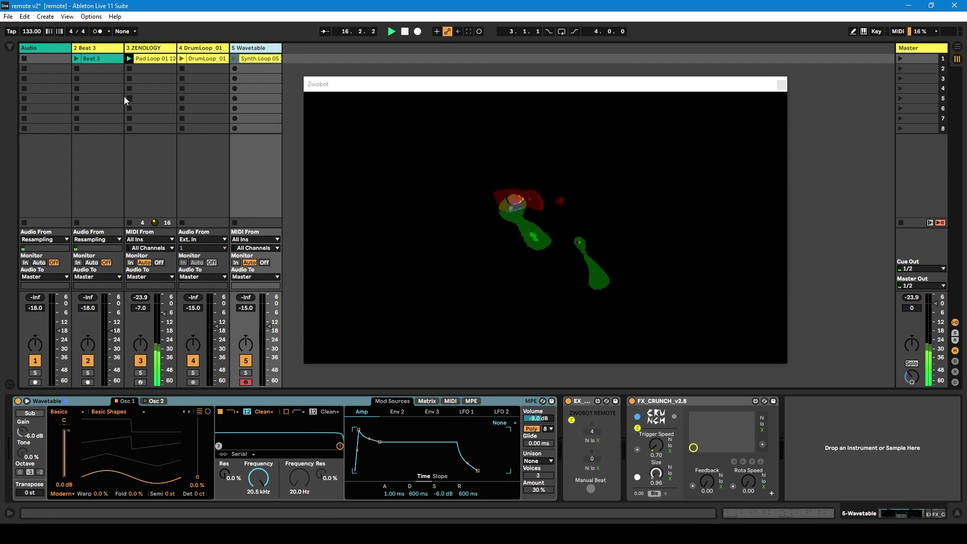
Step: Clear the Beat Bang envelope from the Pad Loop 01 120 Cm clip and show EX_RMOTE's File A envelope instead
{"action": "double_click", "coordinate": [143, 61]}
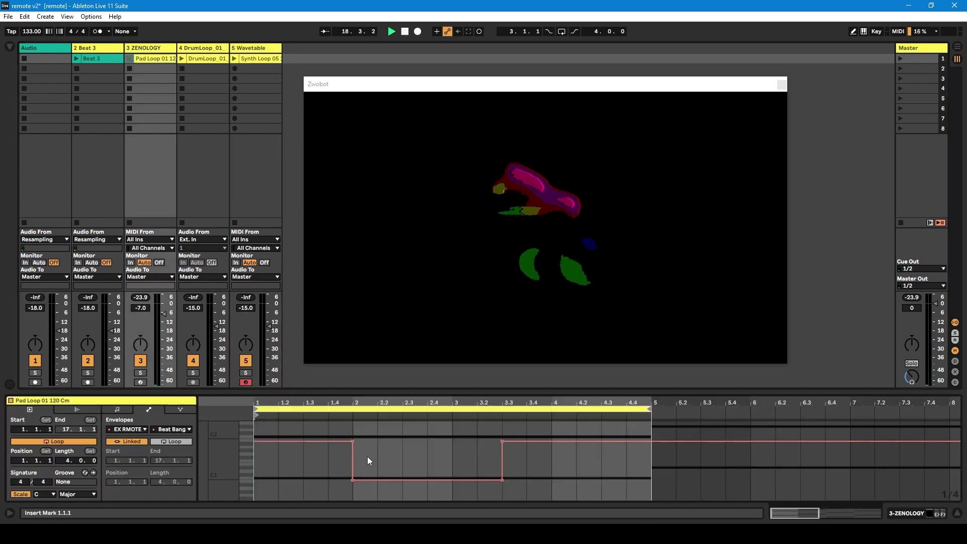
{"action": "right_click", "coordinate": [275, 455]}
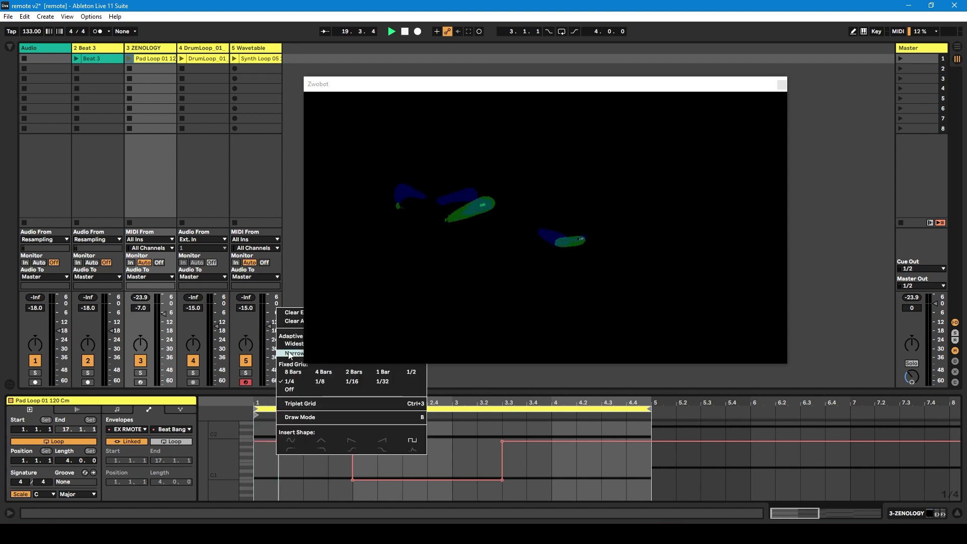
{"action": "left_click", "coordinate": [290, 324]}
{"action": "left_click", "coordinate": [178, 429]}
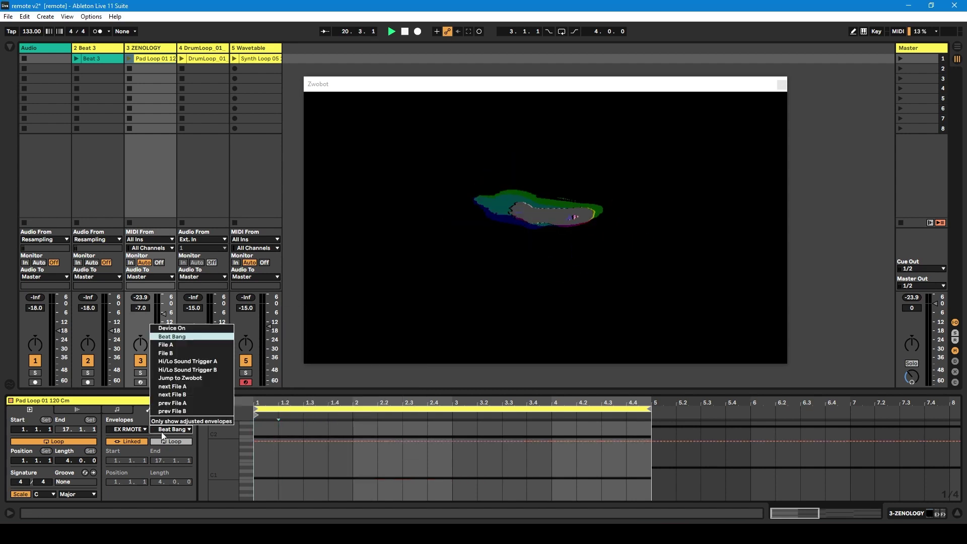
{"action": "left_click", "coordinate": [169, 347]}
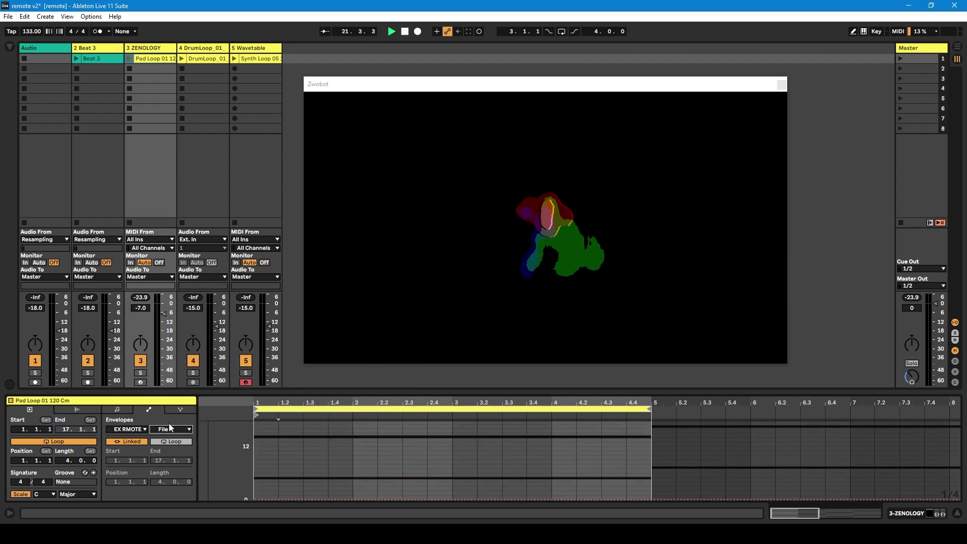
Step: Look up the numbered Shapes videos in ZWOBOT's file A list, check the ZENOLOGY and Beat 3 remotes, and return to the pad clip's envelope
{"action": "left_click", "coordinate": [46, 57]}
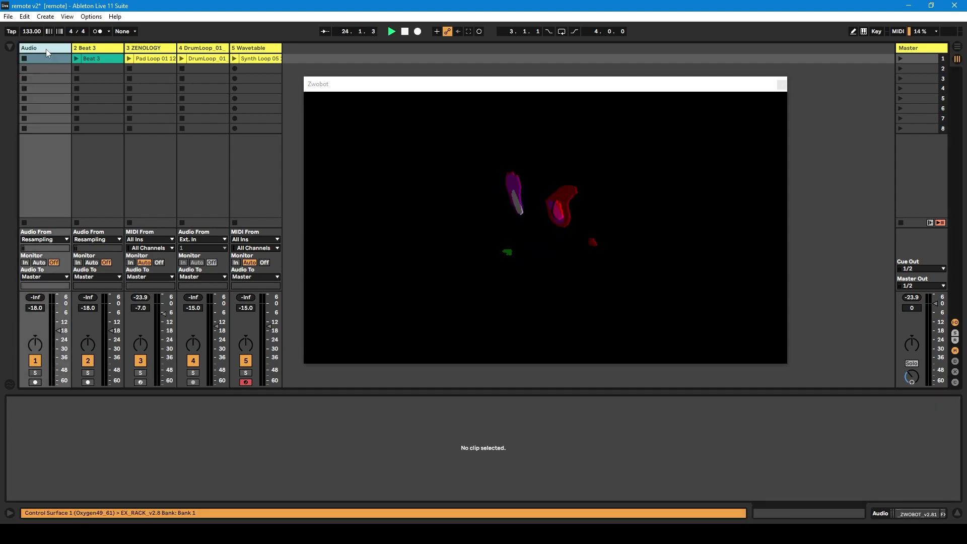
{"action": "left_click", "coordinate": [47, 50]}
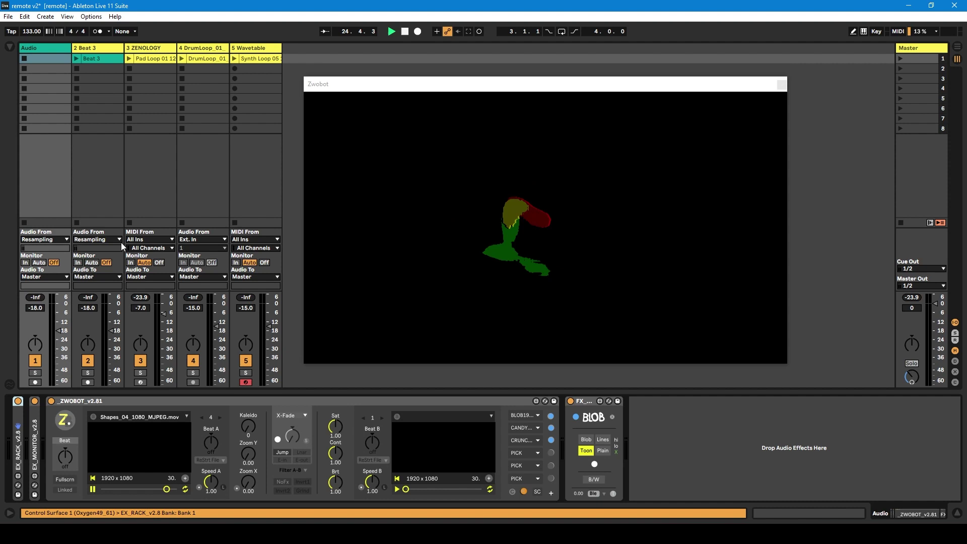
{"action": "left_click", "coordinate": [129, 417]}
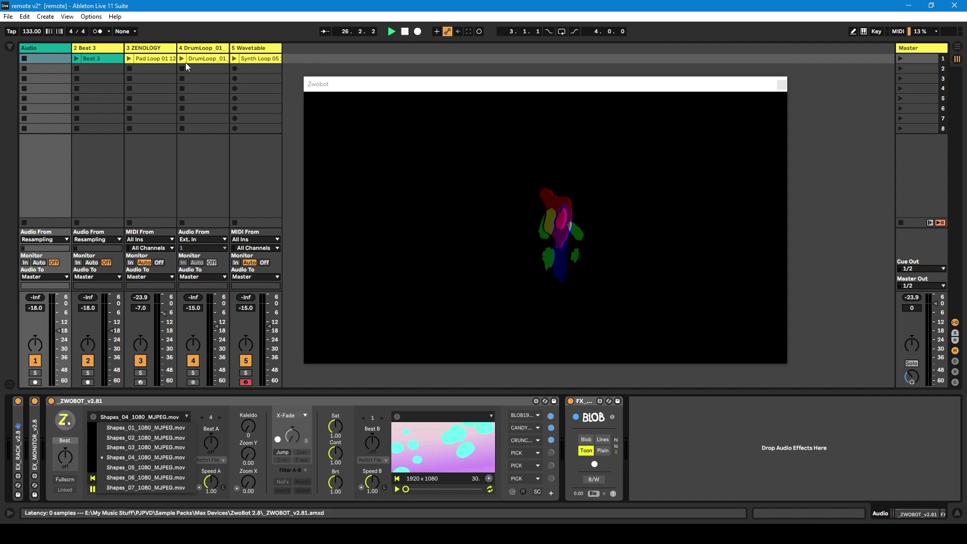
{"action": "left_click", "coordinate": [154, 52]}
{"action": "left_click", "coordinate": [153, 53]}
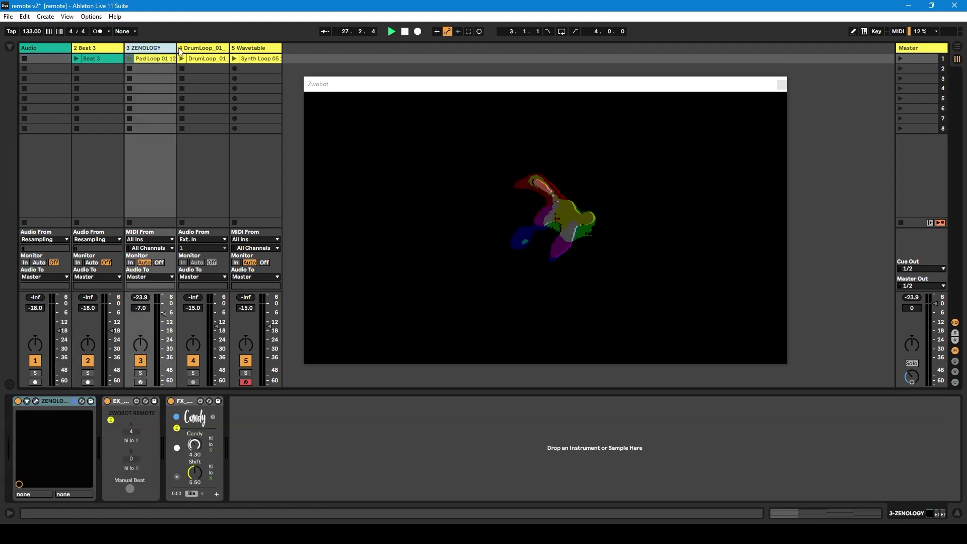
{"action": "left_click", "coordinate": [114, 61]}
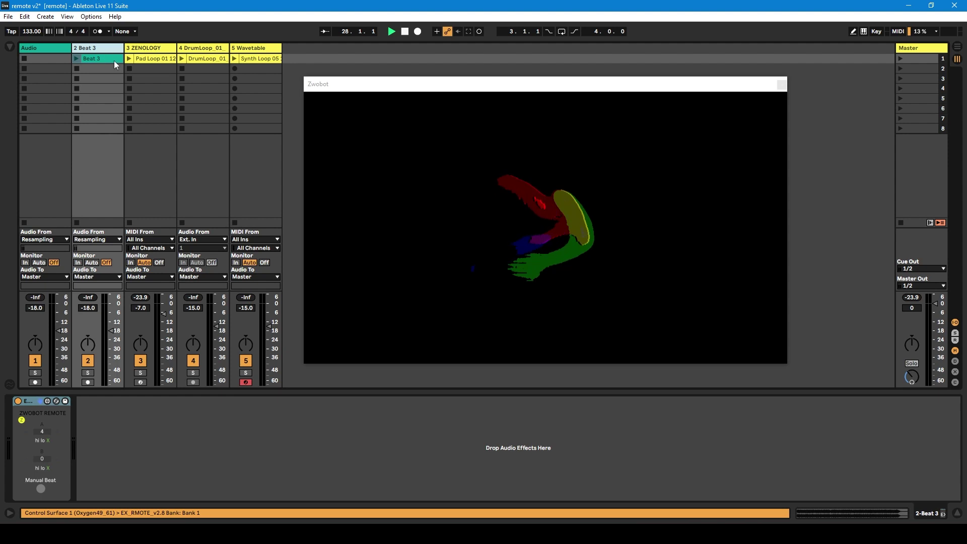
{"action": "left_click", "coordinate": [151, 62]}
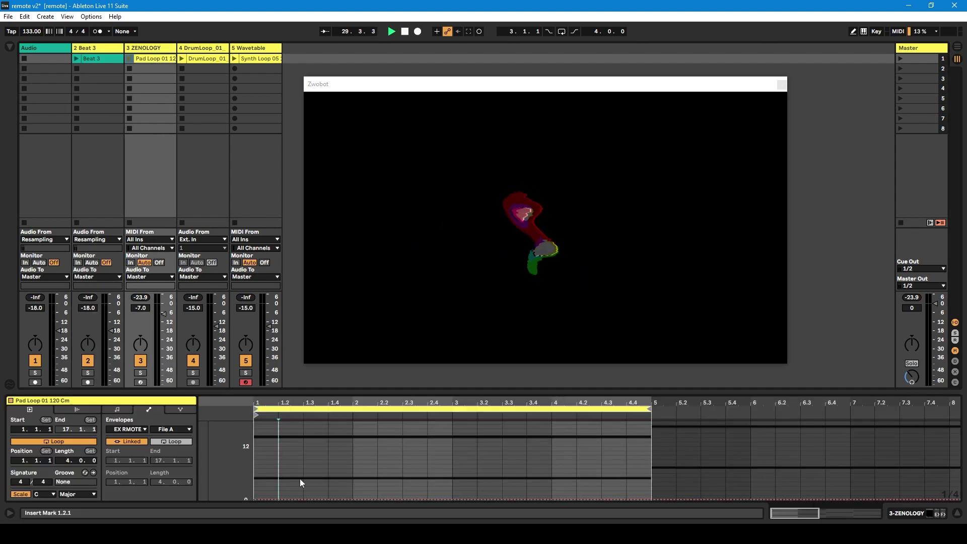
Step: Build a stepped File A envelope with value 6 from 1.2, value 4 from bar 2 and a higher value from bar 3
{"action": "left_click", "coordinate": [277, 499]}
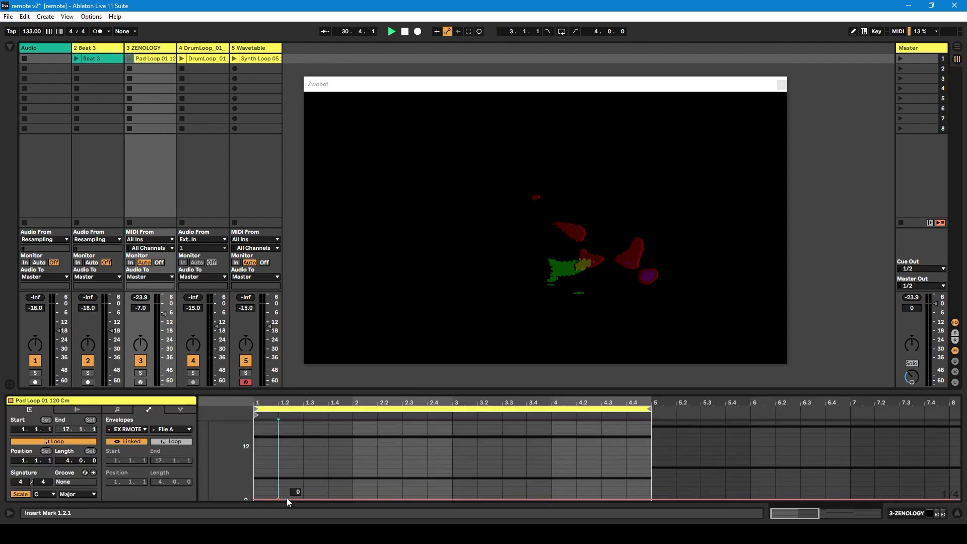
{"action": "left_click_drag", "start_coordinate": [287, 498], "coordinate": [278, 473]}
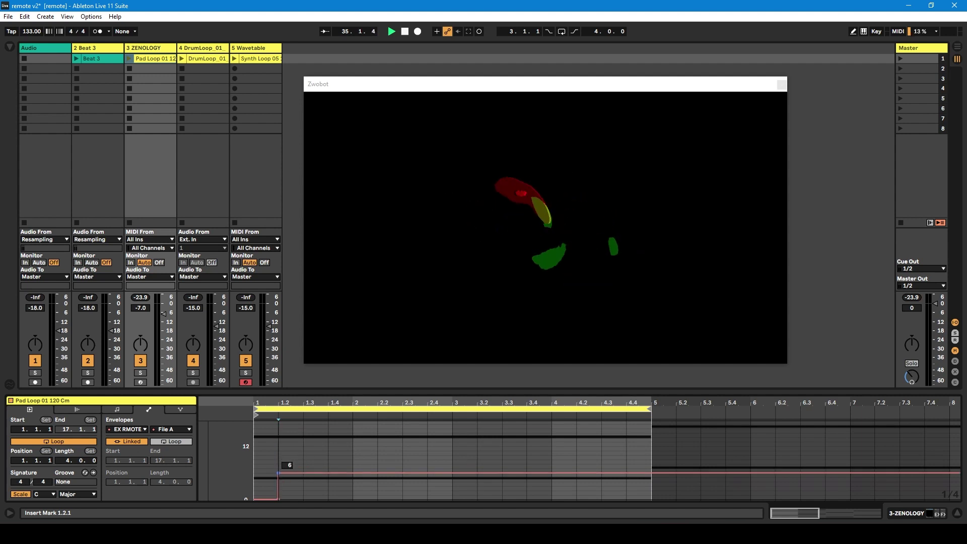
{"action": "left_click", "coordinate": [303, 473]}
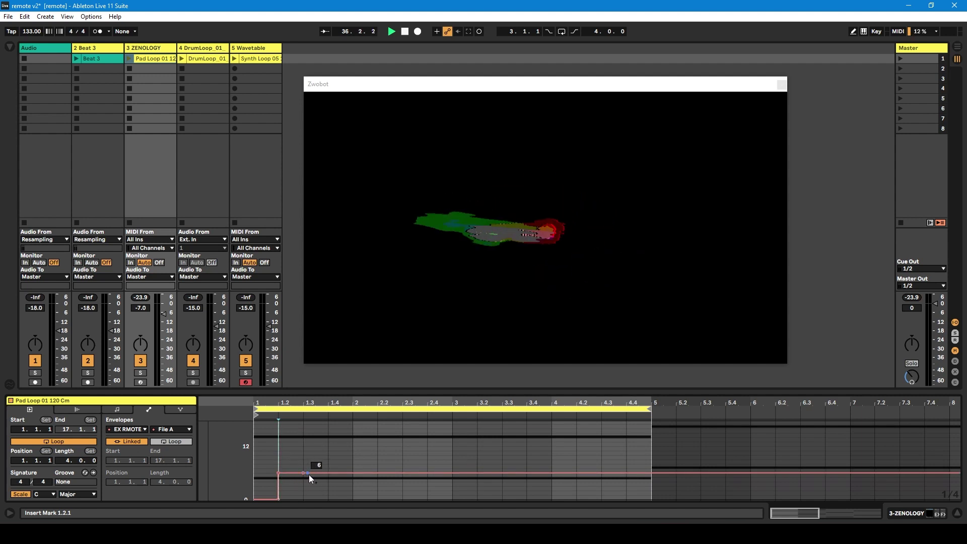
{"action": "left_click", "coordinate": [319, 473]}
{"action": "left_click", "coordinate": [353, 473]}
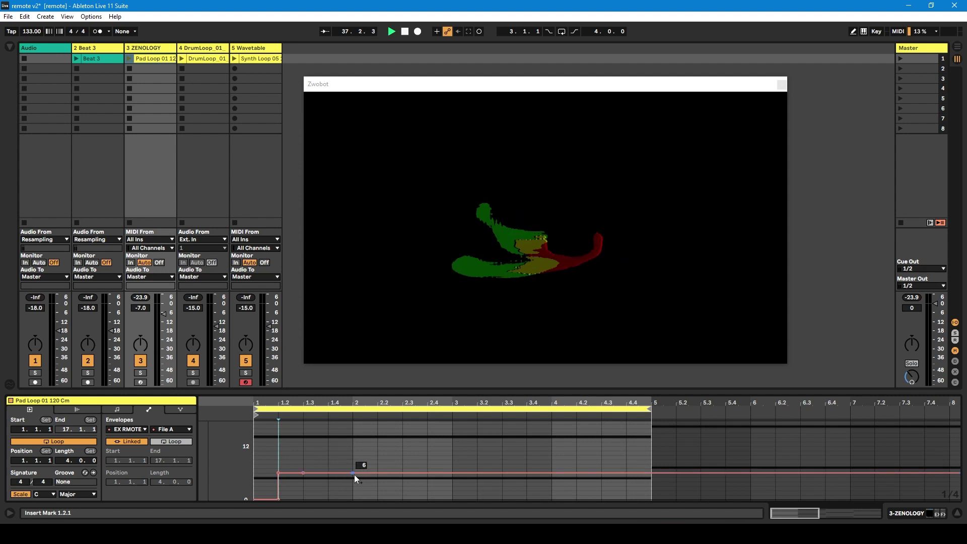
{"action": "left_click_drag", "start_coordinate": [361, 475], "coordinate": [380, 485]}
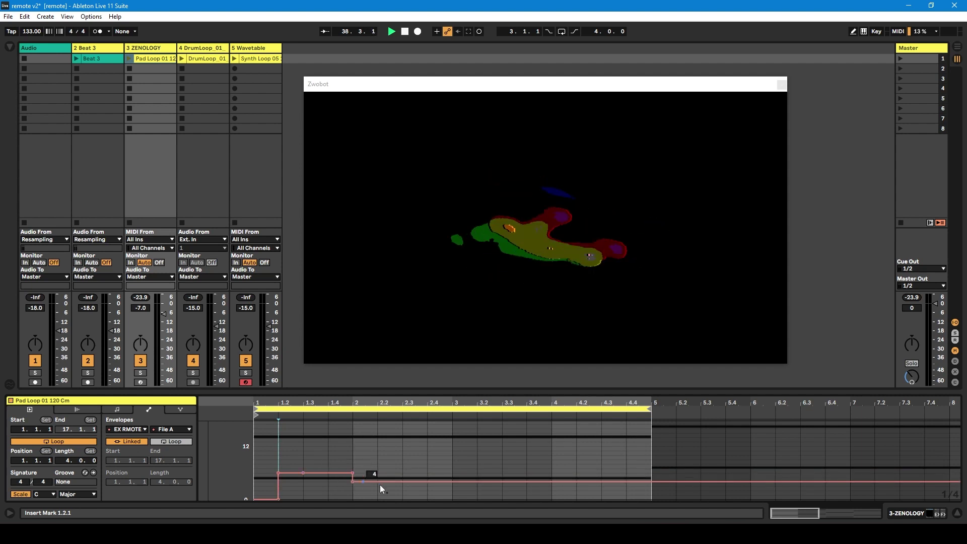
{"action": "left_click", "coordinate": [452, 482]}
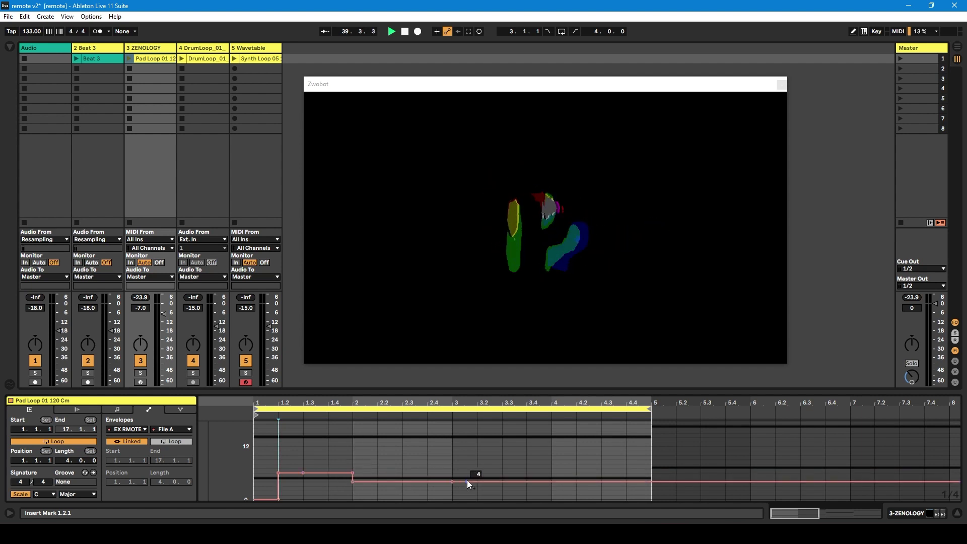
{"action": "left_click", "coordinate": [467, 481]}
{"action": "left_click_drag", "start_coordinate": [467, 481], "coordinate": [453, 468]}
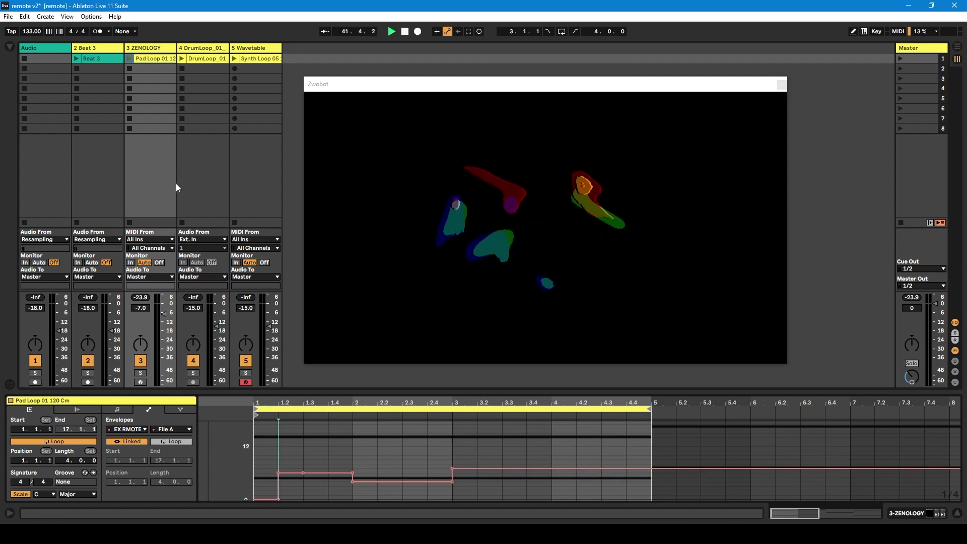
Step: Launch the Pad Loop clip to play the File A envelope and inspect ZWOBOT's devices on the Audio track
{"action": "left_click", "coordinate": [128, 58]}
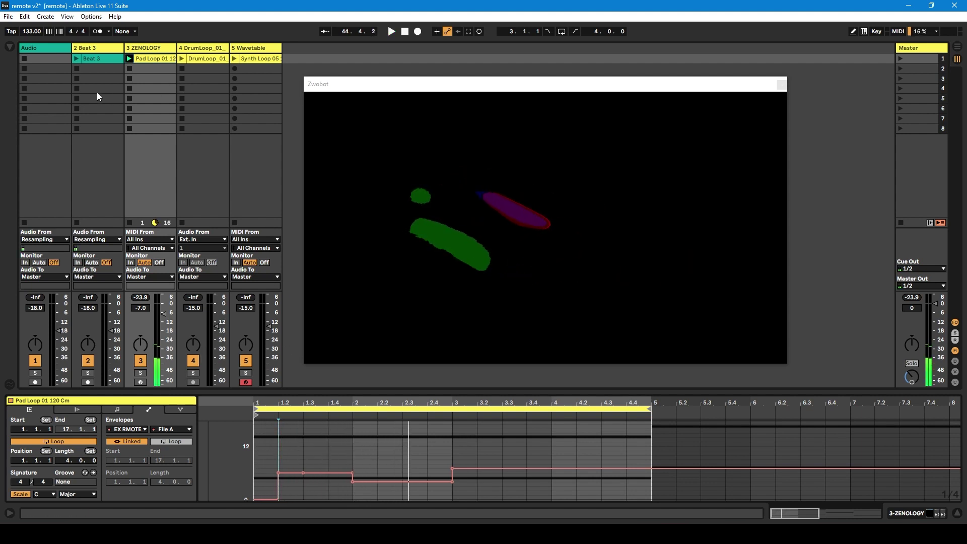
{"action": "left_click", "coordinate": [43, 50]}
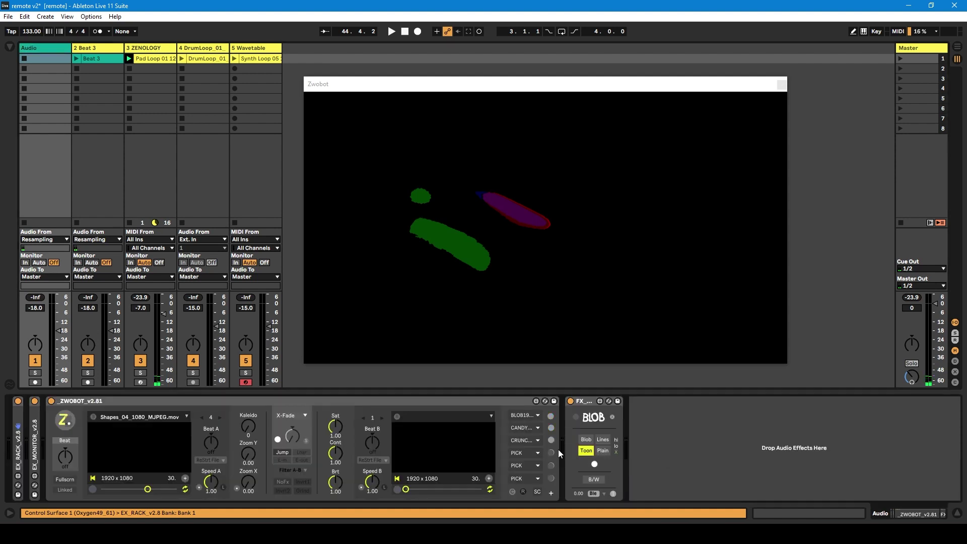
{"action": "key", "text": "shift+Tab"}
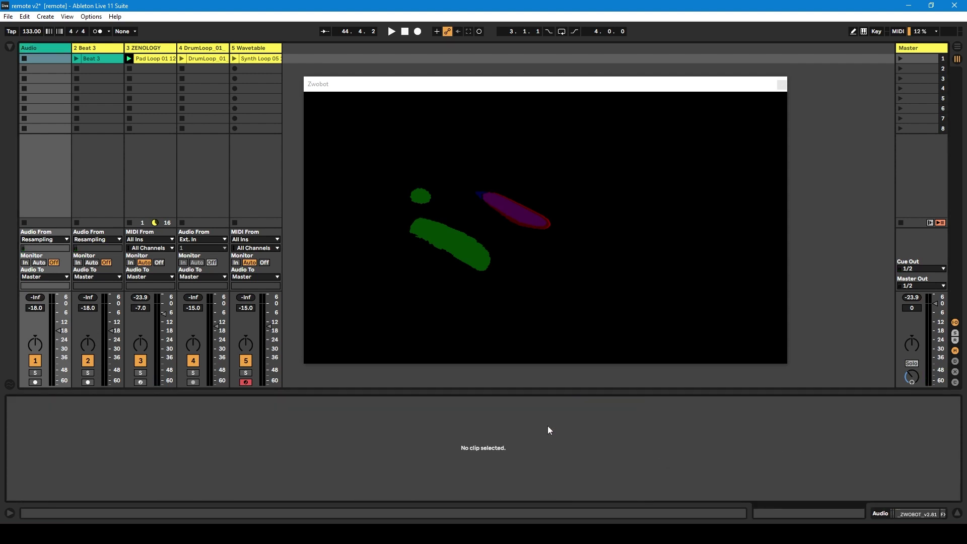
{"action": "key", "text": "shift+Tab"}
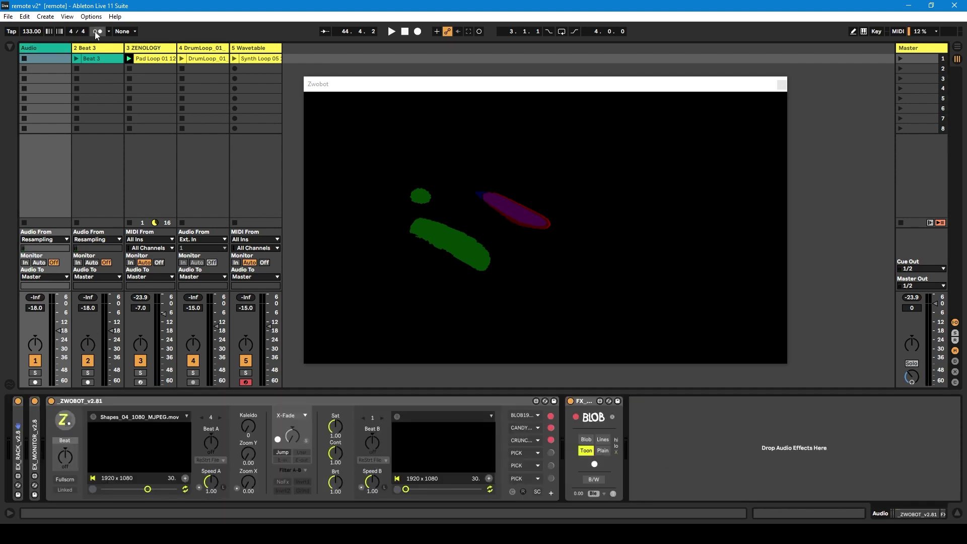
Step: Launch the Pad Loop clip to watch its File A steps switch ZWOBOT's videos, and show the clip's File A envelope
{"action": "left_click", "coordinate": [130, 59]}
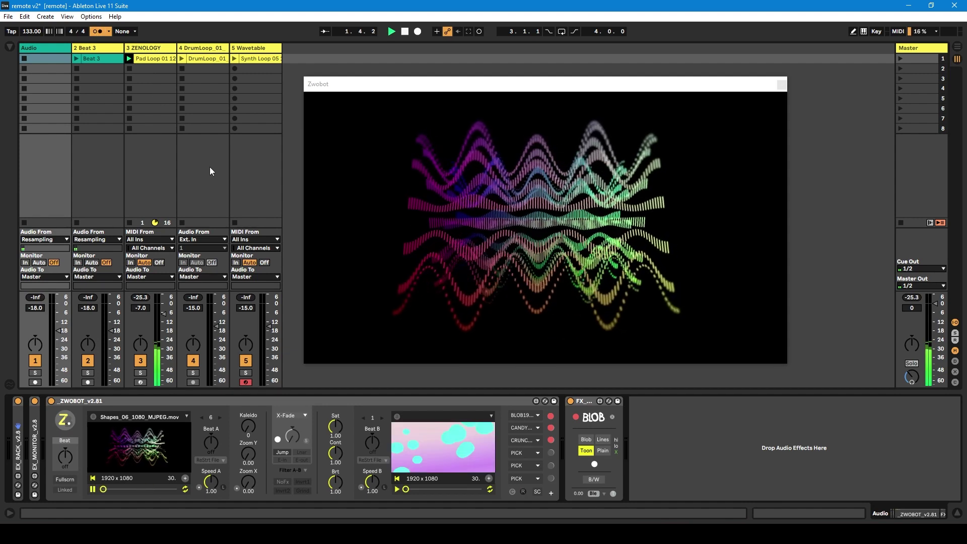
{"action": "left_click", "coordinate": [171, 86]}
{"action": "left_click", "coordinate": [151, 59]}
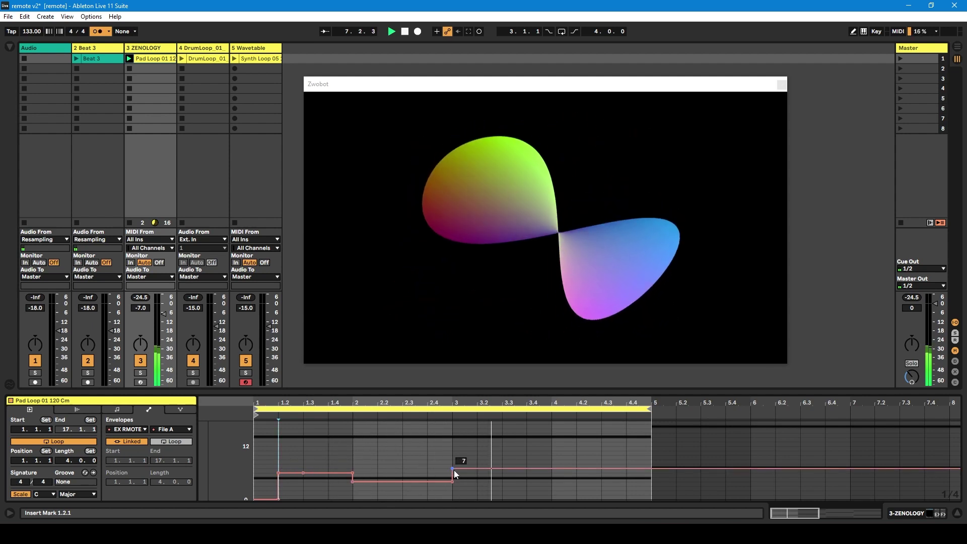
Step: Clear the File A envelope from the Pad Loop 01 120 Cm clip
{"action": "right_click", "coordinate": [322, 452]}
{"action": "right_click", "coordinate": [261, 488]}
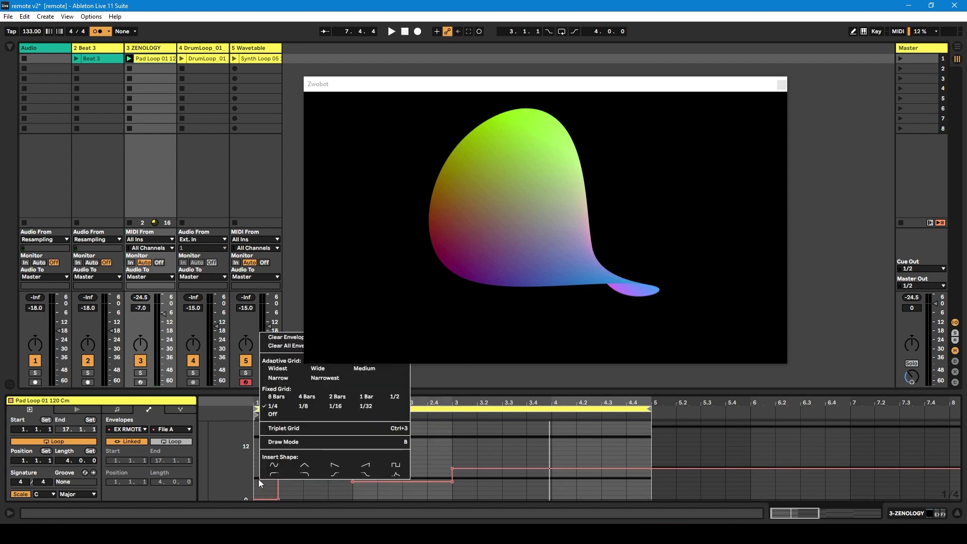
{"action": "left_click", "coordinate": [275, 354]}
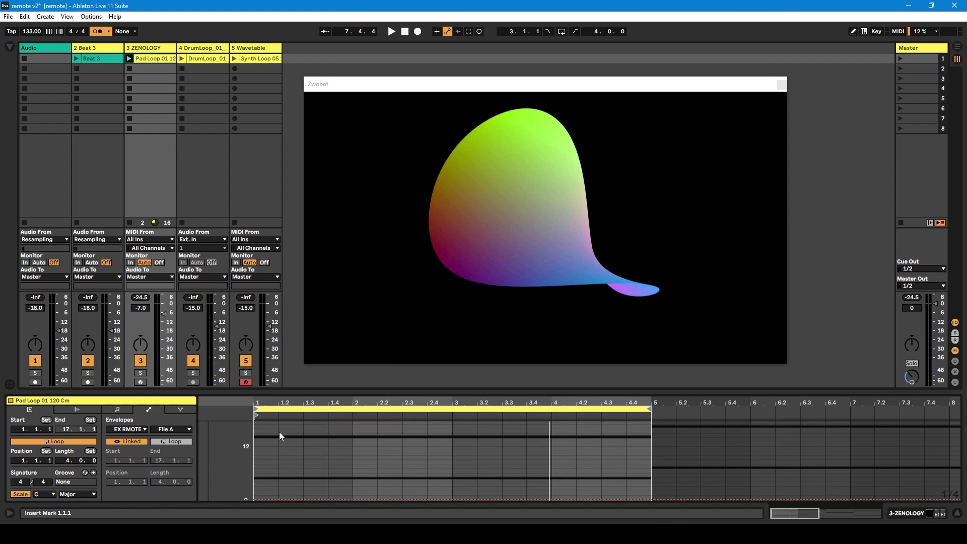
Step: Inspect the DrumLoop_01 clip and its track's EX_RMOTE device, comparing the audio clip's view with the Pad Loop MIDI clip
{"action": "left_click", "coordinate": [201, 50]}
{"action": "left_click", "coordinate": [204, 59]}
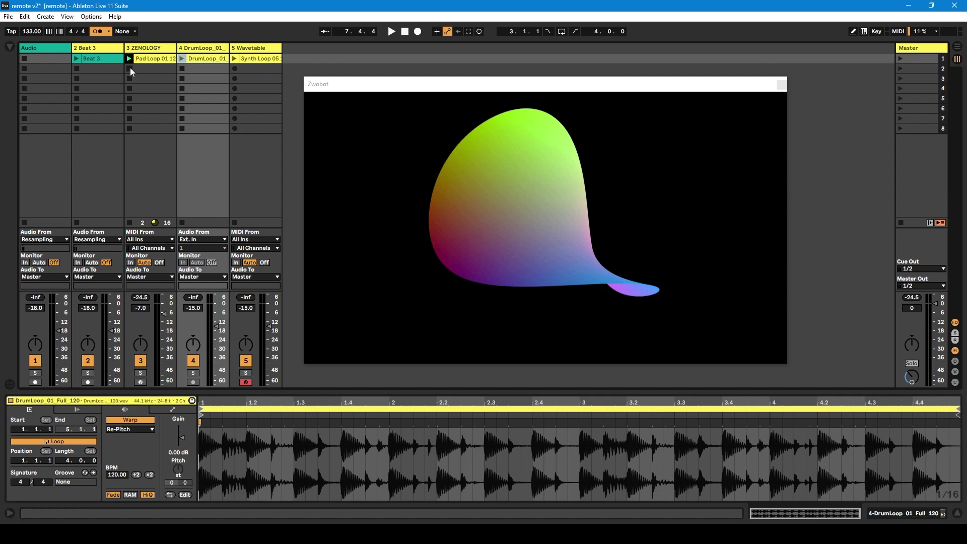
{"action": "key", "text": "shift+Tab"}
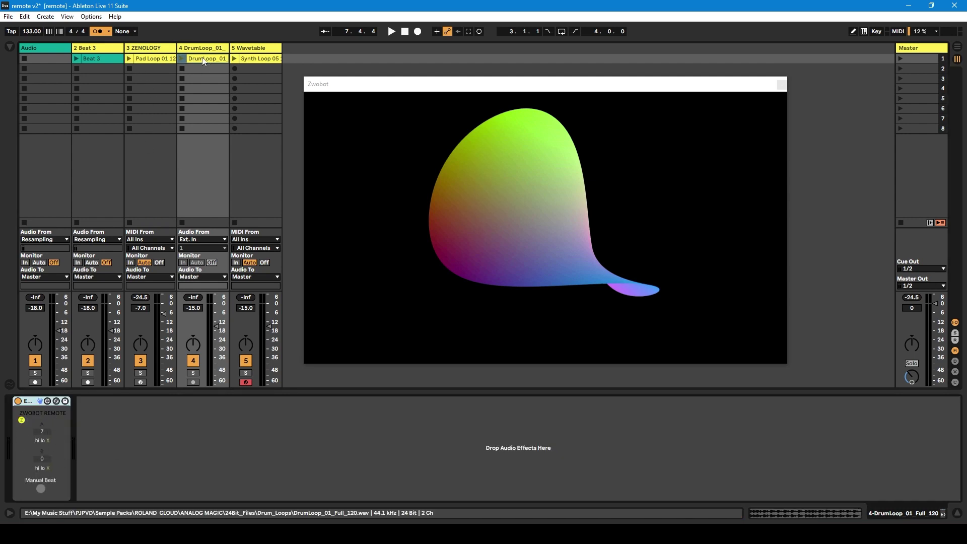
{"action": "key", "text": "shift+Tab"}
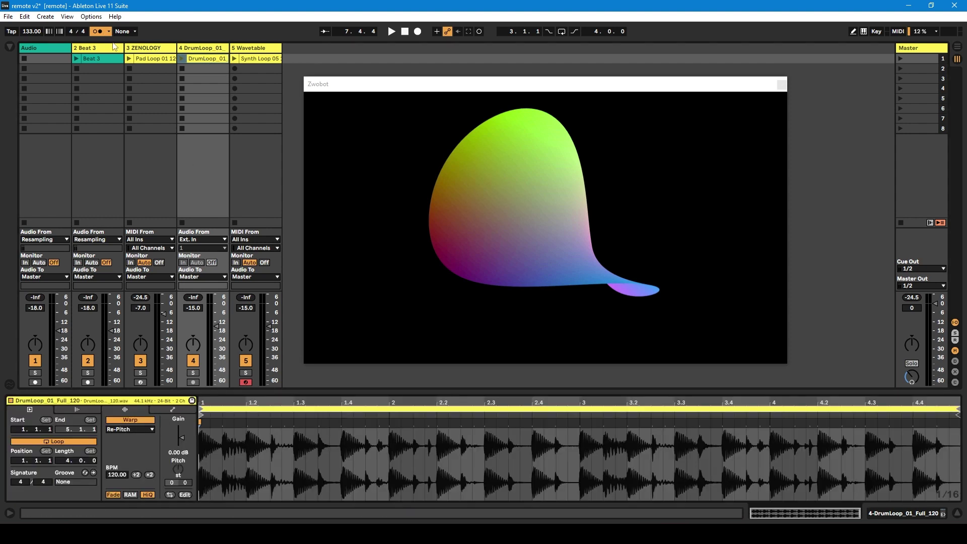
{"action": "left_click", "coordinate": [158, 63]}
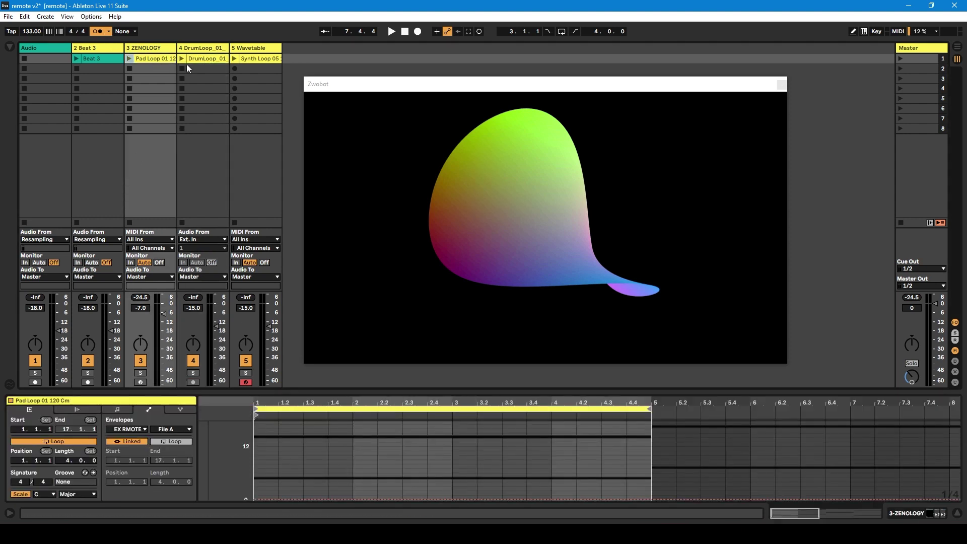
{"action": "left_click", "coordinate": [200, 63]}
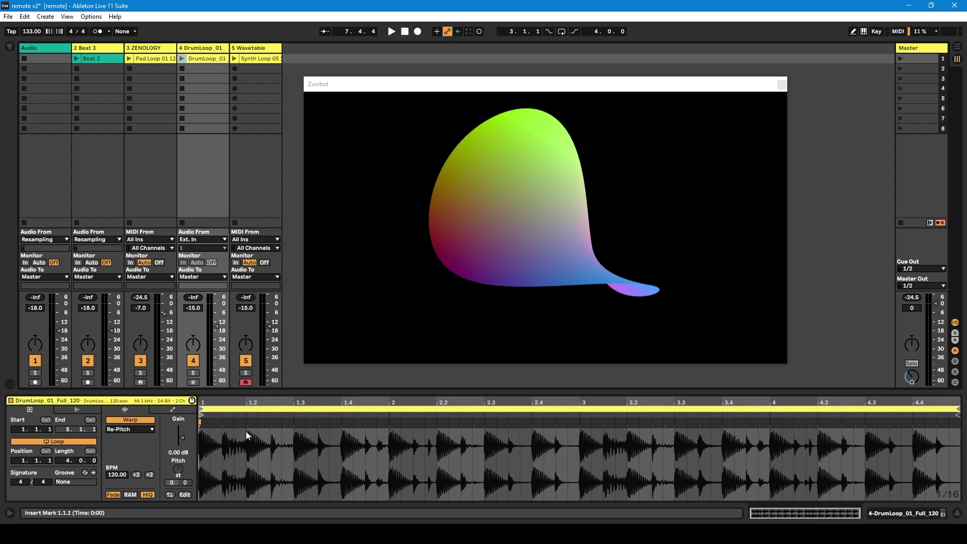
Step: Turn Warp off on the DrumLoop_01 clip, check its envelope settings, and turn Warp back on
{"action": "left_click", "coordinate": [139, 420]}
{"action": "left_click", "coordinate": [165, 410]}
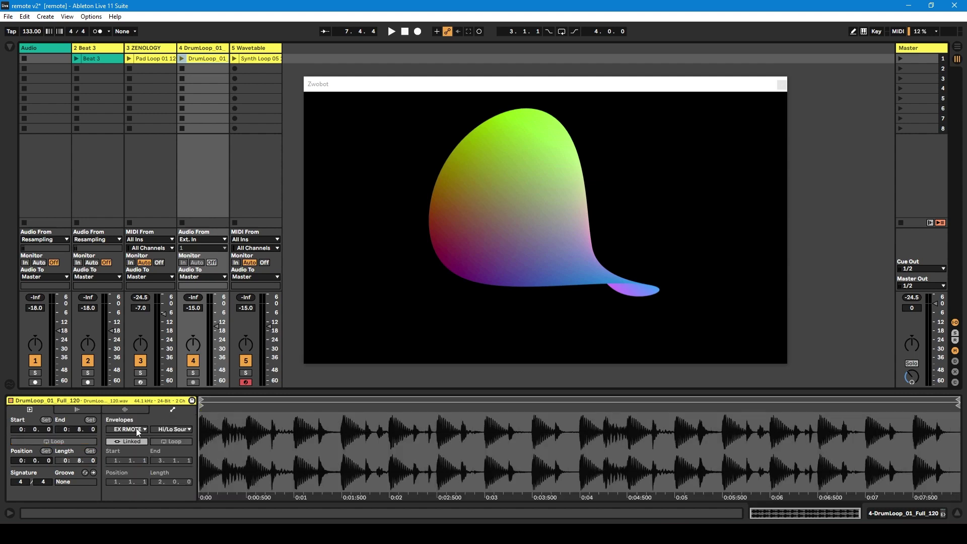
{"action": "left_click", "coordinate": [135, 410]}
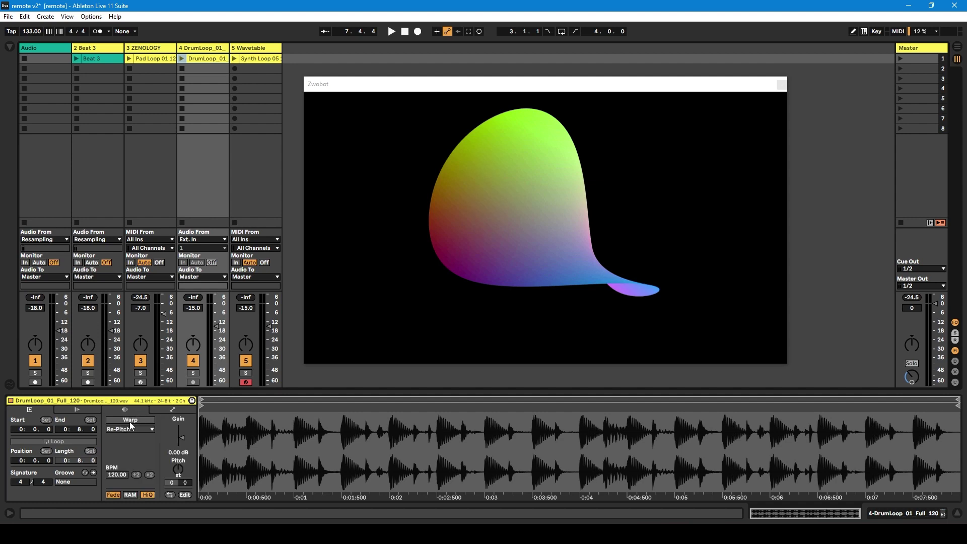
{"action": "left_click", "coordinate": [131, 421]}
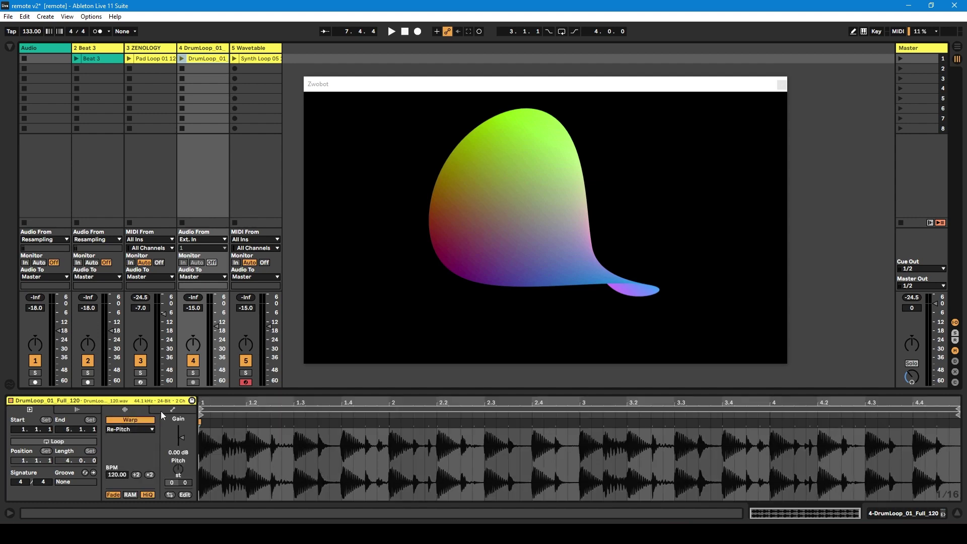
Step: Look up the DrumLoop_01 clip's EX_RMOTE envelope and the available envelope devices, and return to the sample settings
{"action": "left_click", "coordinate": [162, 410]}
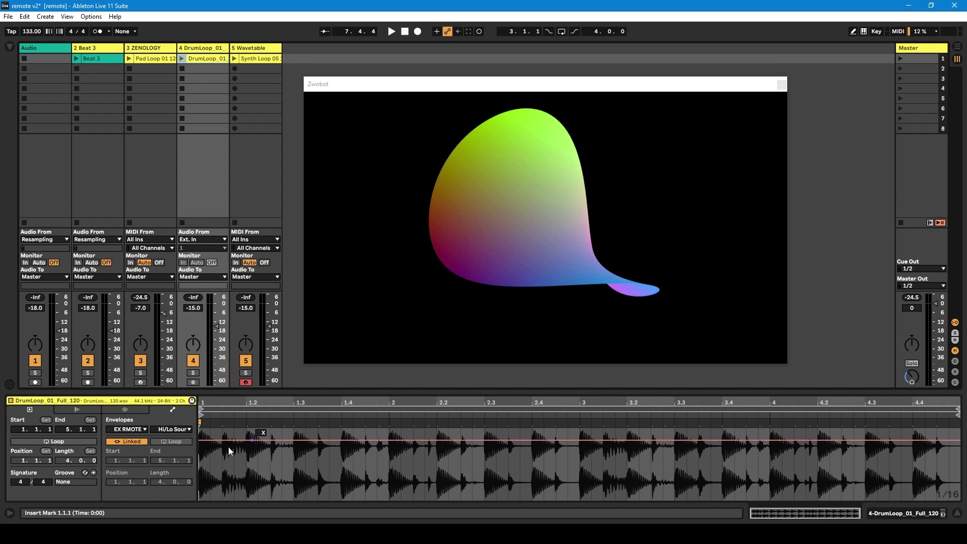
{"action": "left_click", "coordinate": [143, 430]}
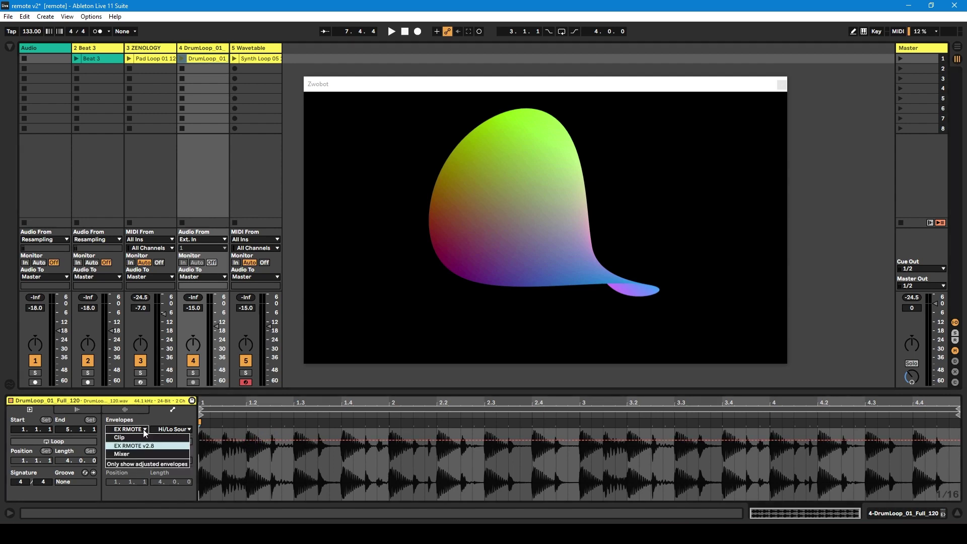
{"action": "left_click", "coordinate": [149, 418]}
{"action": "left_click", "coordinate": [140, 409]}
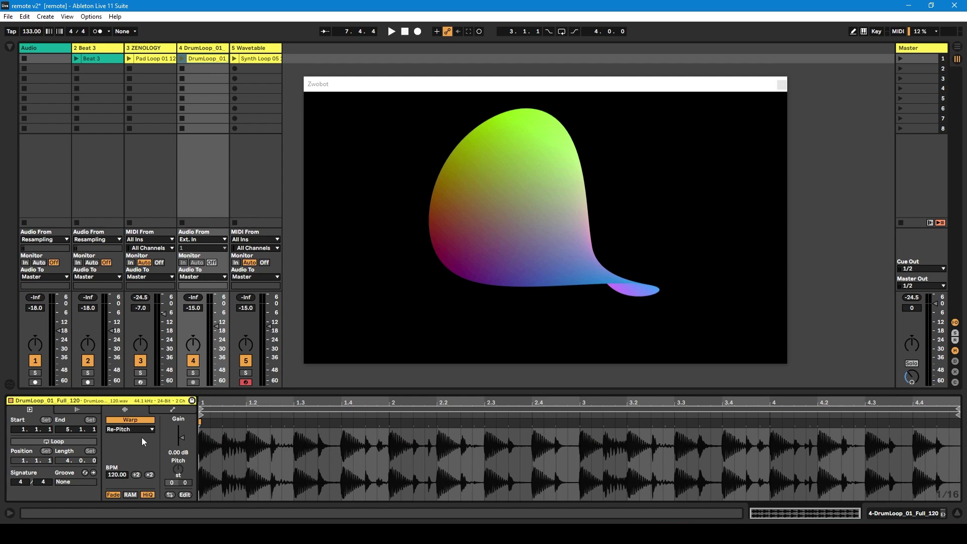
Step: Insert a MIDI track beside the drum loop track and create an empty clip there to show a MIDI clip's envelopes
{"action": "left_click_drag", "start_coordinate": [313, 90], "coordinate": [384, 97]}
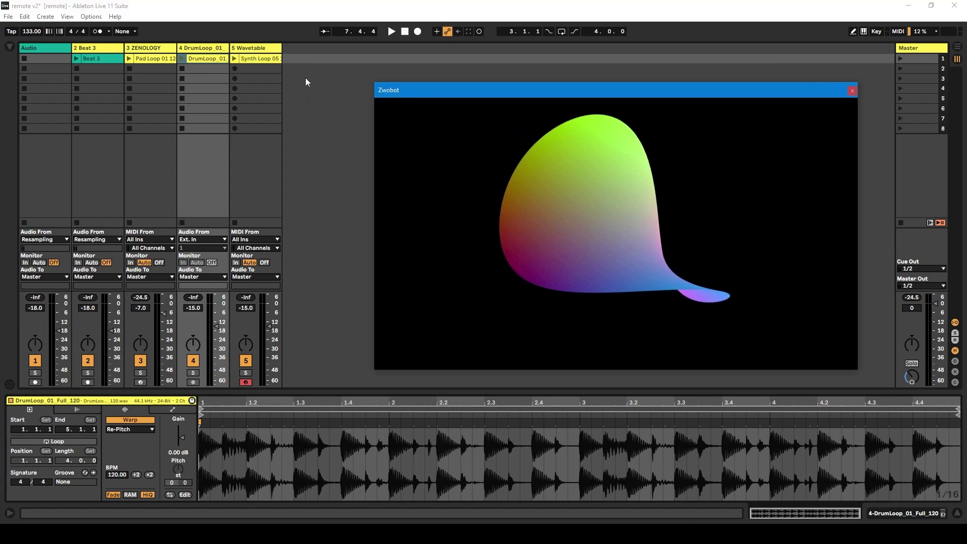
{"action": "right_click", "coordinate": [305, 78]}
{"action": "left_click", "coordinate": [318, 93]}
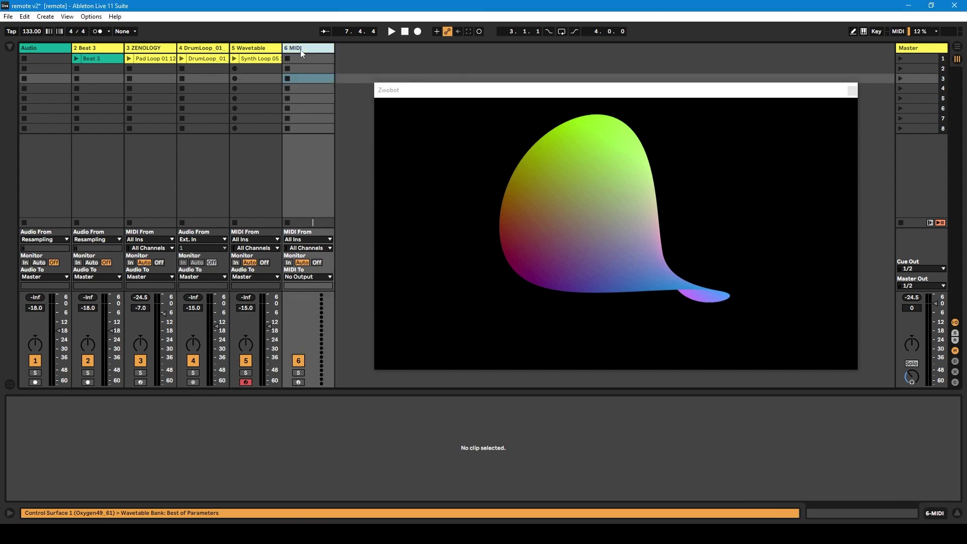
{"action": "left_click_drag", "start_coordinate": [233, 44], "coordinate": [202, 101]}
{"action": "double_click", "coordinate": [247, 100]}
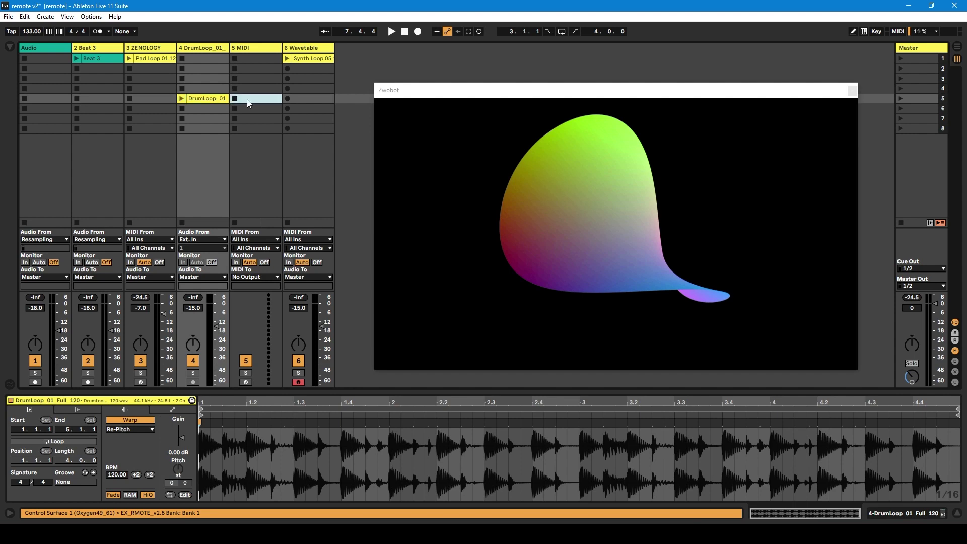
{"action": "left_click", "coordinate": [153, 410]}
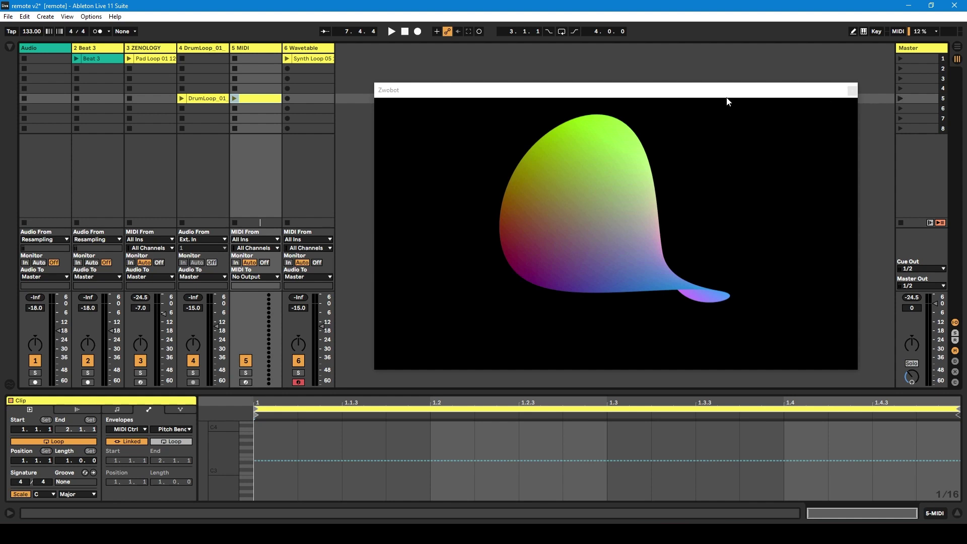
Step: Delete the added MIDI track and move the DrumLoop_01 clip back to its track's first slot
{"action": "left_click", "coordinate": [254, 79]}
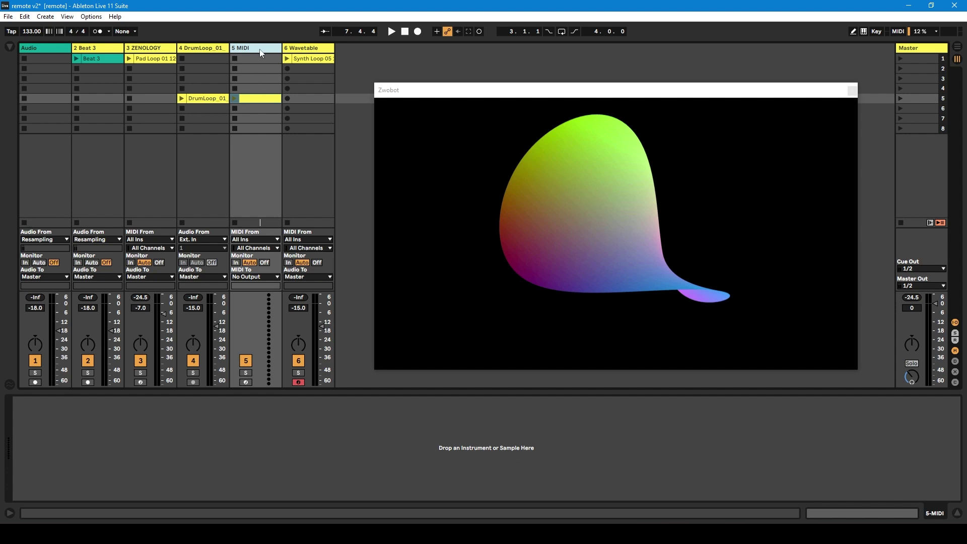
{"action": "key", "text": "Delete"}
{"action": "left_click_drag", "start_coordinate": [202, 98], "coordinate": [205, 55]}
{"action": "left_click", "coordinate": [200, 62]}
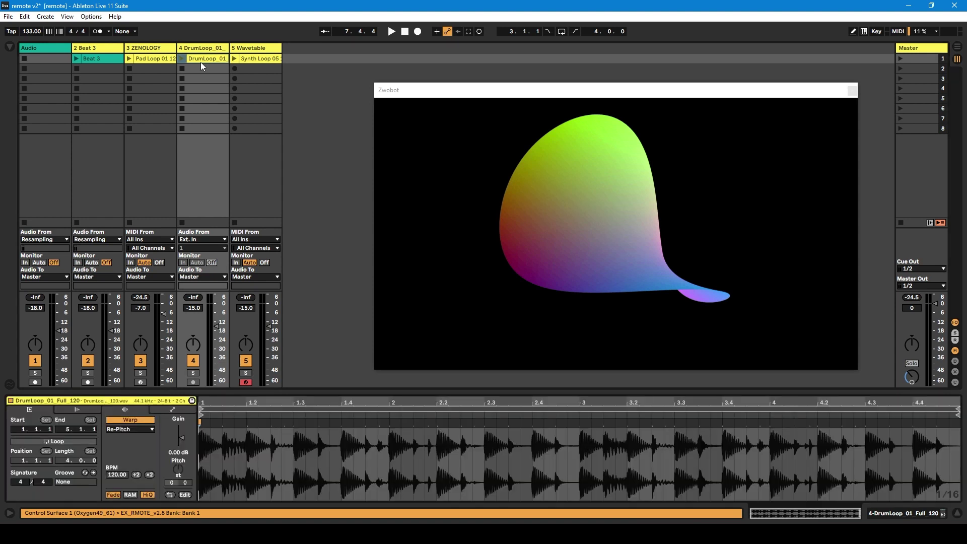
Step: Show the DrumLoop_01 clip's Hi/Lo Sound Trigger A envelope and compare it with the trigger options on the EX_RMOTE device
{"action": "left_click", "coordinate": [168, 410]}
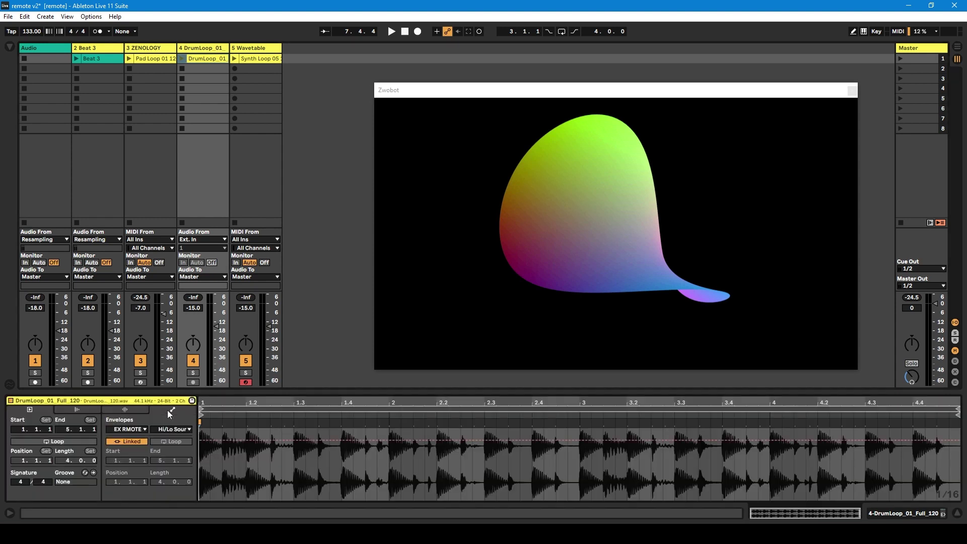
{"action": "left_click", "coordinate": [167, 429]}
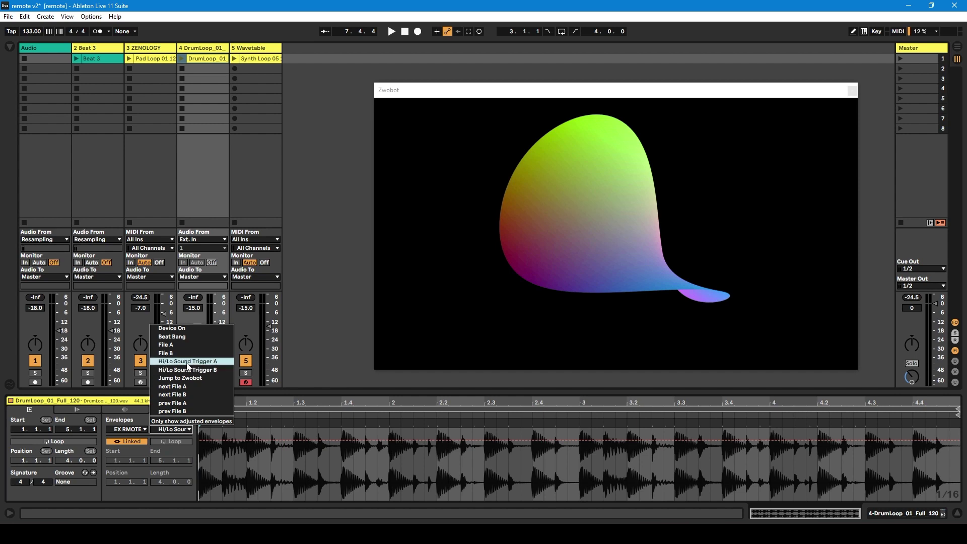
{"action": "left_click", "coordinate": [187, 361]}
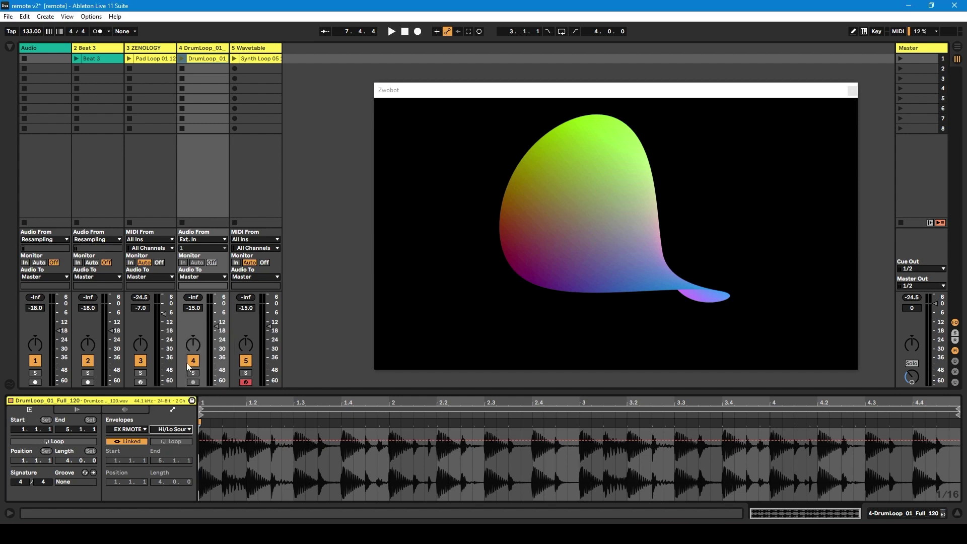
{"action": "key", "text": "shift+Tab"}
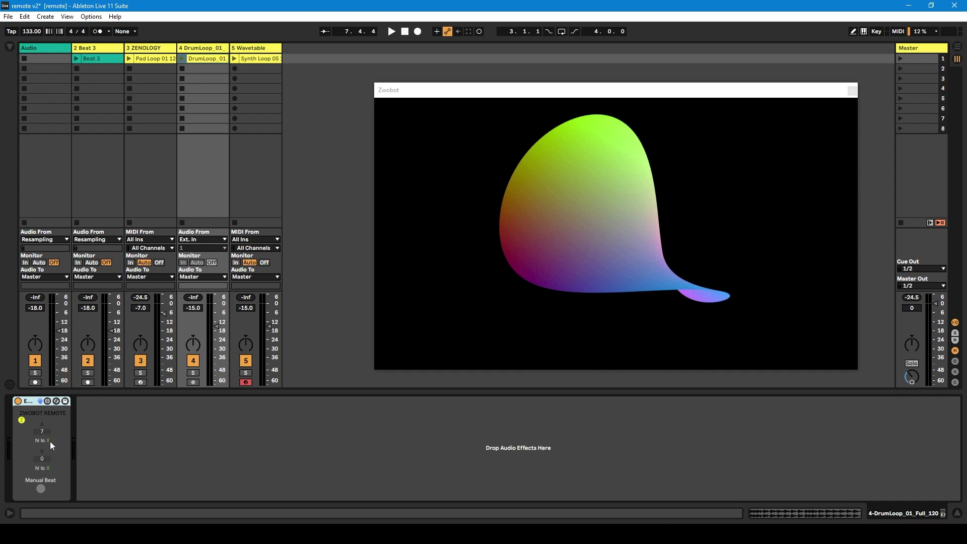
{"action": "key", "text": "shift+Tab"}
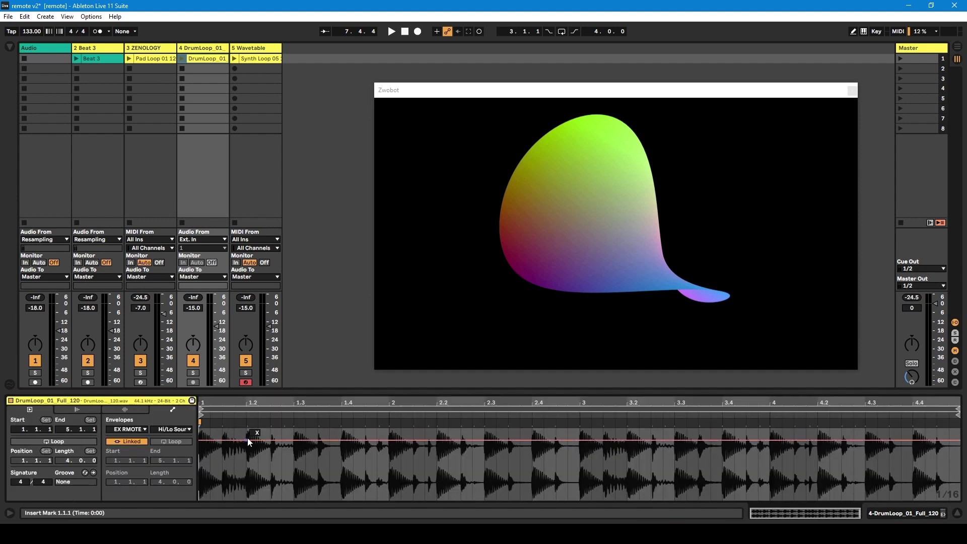
Step: Loop the DrumLoop_01 clip and step its Hi/Lo Sound Trigger A envelope to lo from bar 2, X from bar 3 and hi from bar 4
{"action": "left_click", "coordinate": [293, 440]}
{"action": "left_click", "coordinate": [88, 442]}
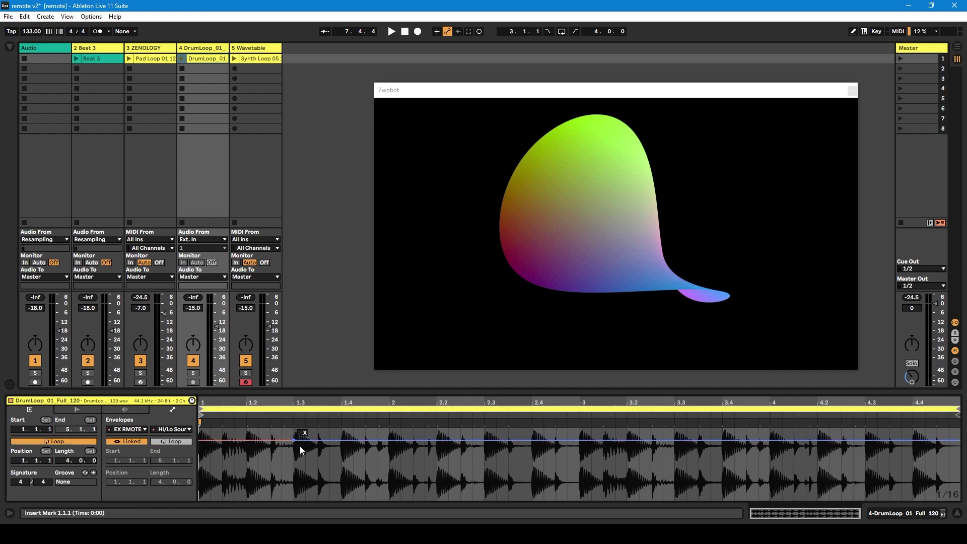
{"action": "left_click_drag", "start_coordinate": [295, 441], "coordinate": [400, 464]}
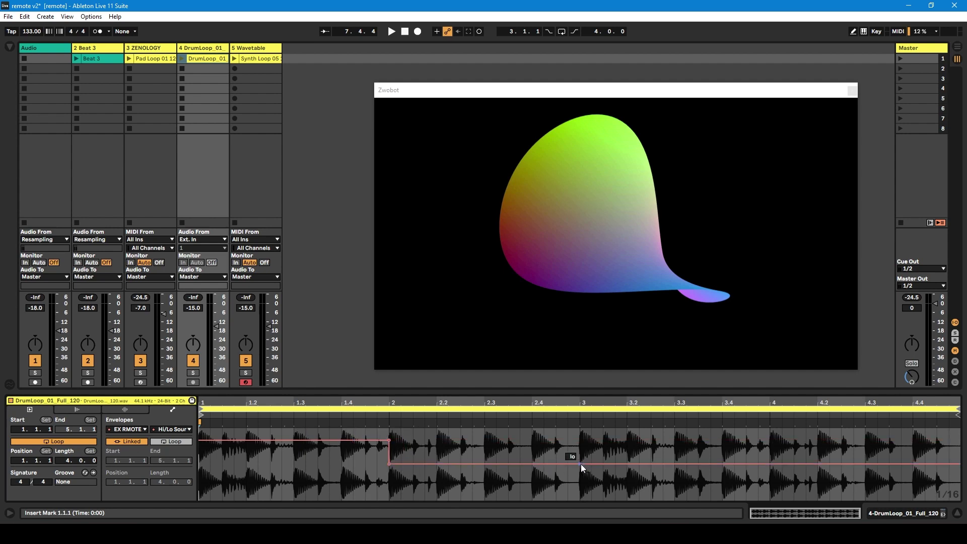
{"action": "left_click_drag", "start_coordinate": [586, 467], "coordinate": [582, 440]}
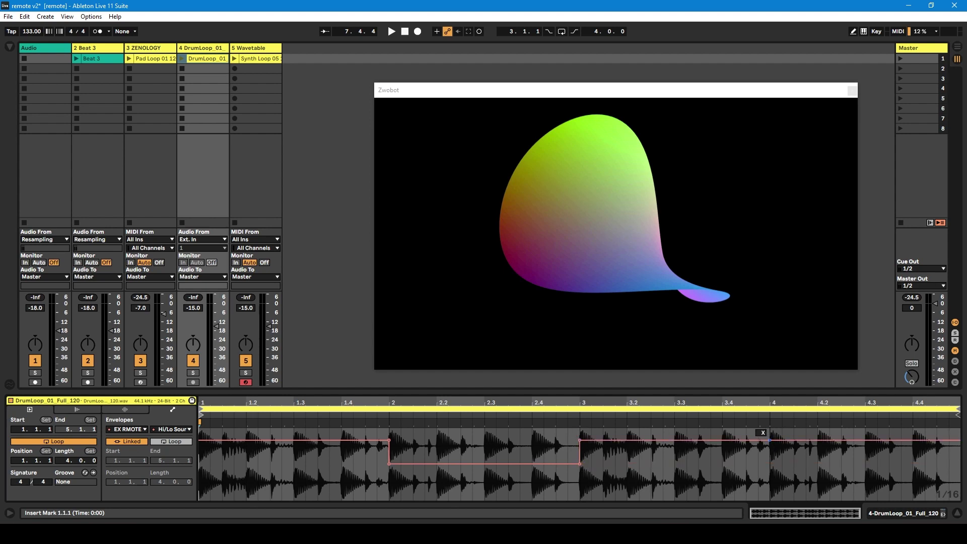
{"action": "left_click_drag", "start_coordinate": [770, 441], "coordinate": [771, 490]}
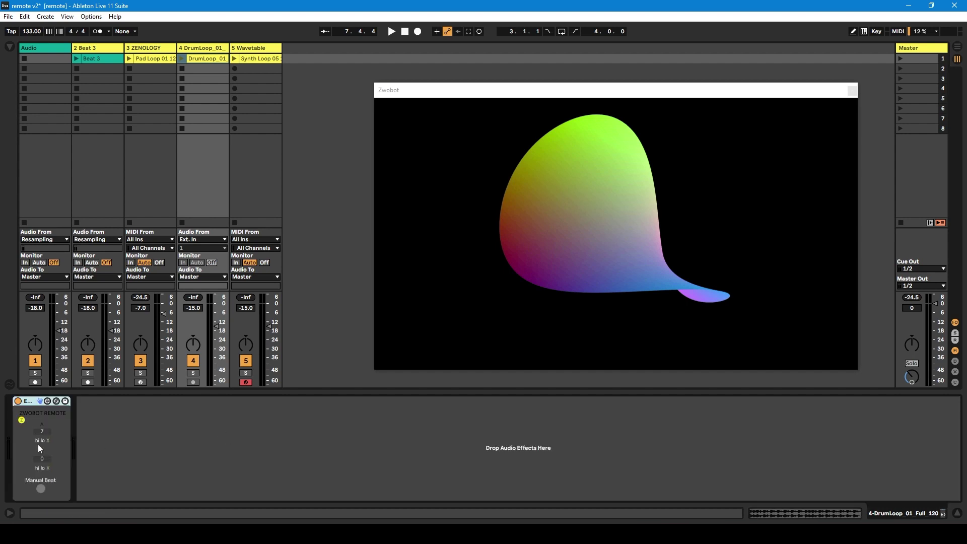
Step: Compare the envelope's steps with EX_RMOTE's hi/lo/X options, and launch the DrumLoop_01 clip to watch the trigger switch
{"action": "key", "text": "shift+Tab"}
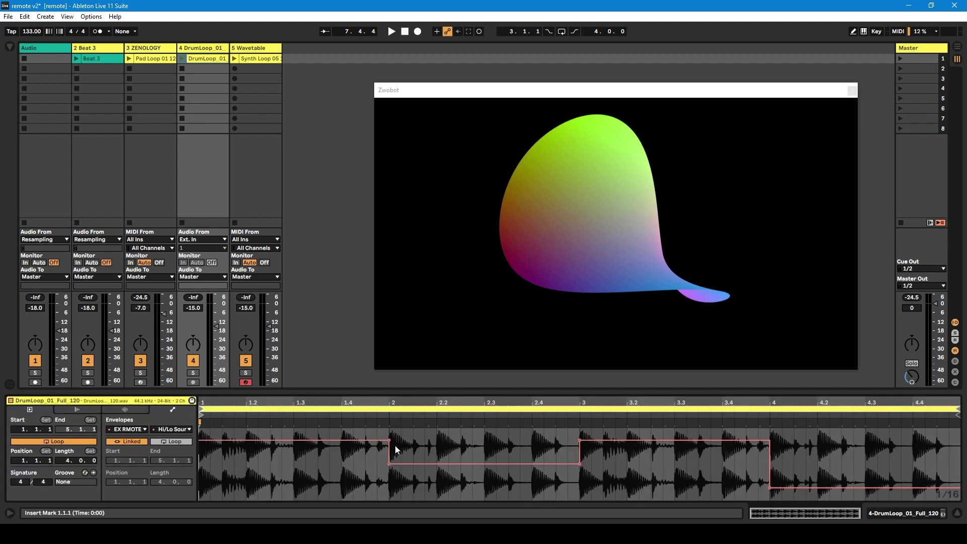
{"action": "key", "text": "shift+Tab"}
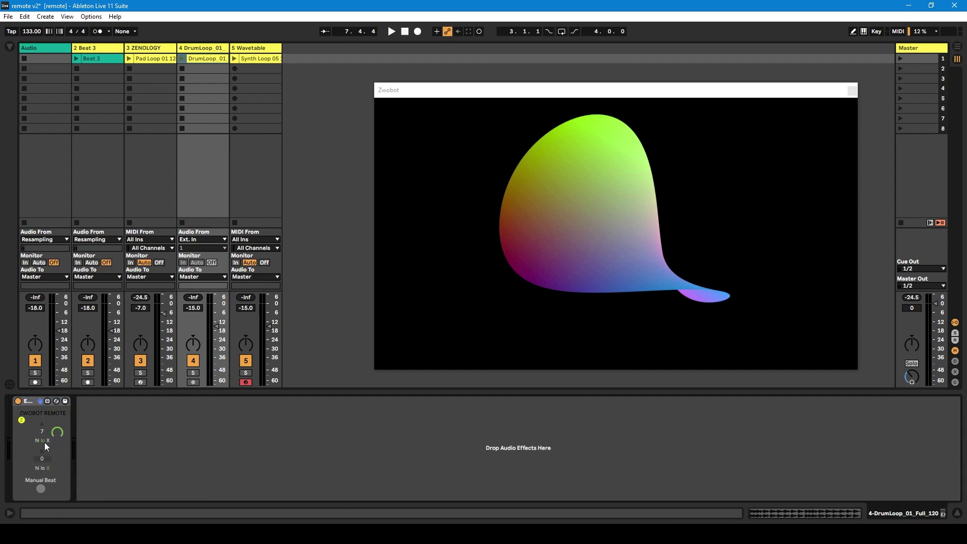
{"action": "key", "text": "shift+Tab"}
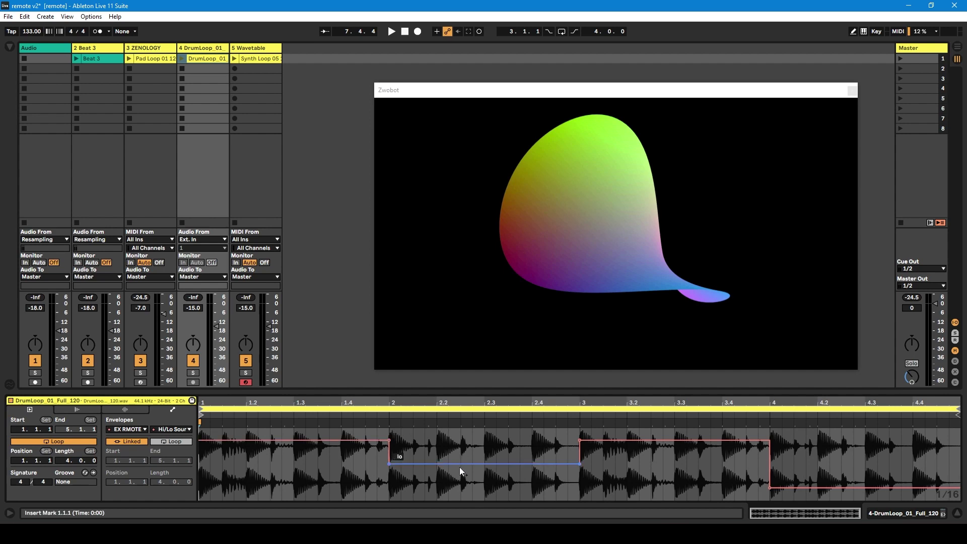
{"action": "key", "text": "shift+Tab"}
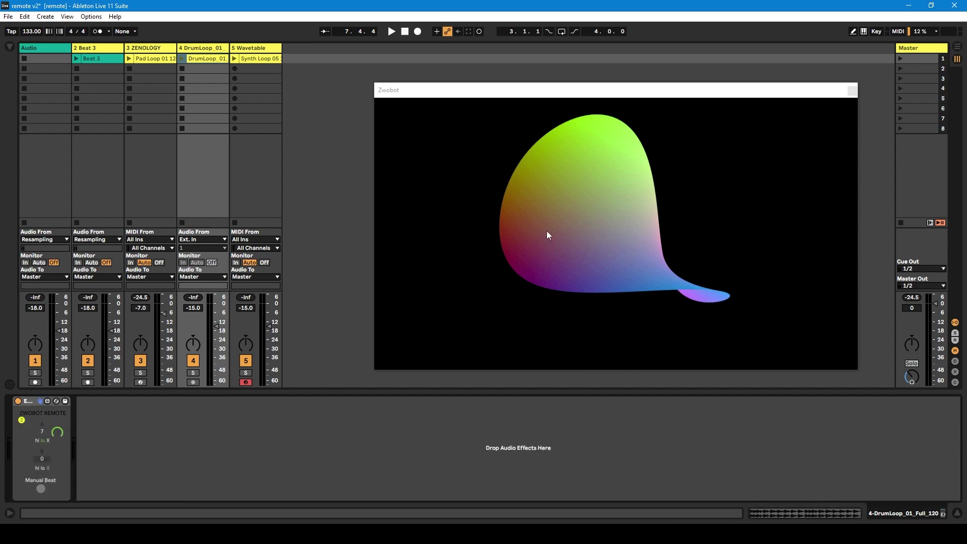
{"action": "left_click", "coordinate": [180, 59]}
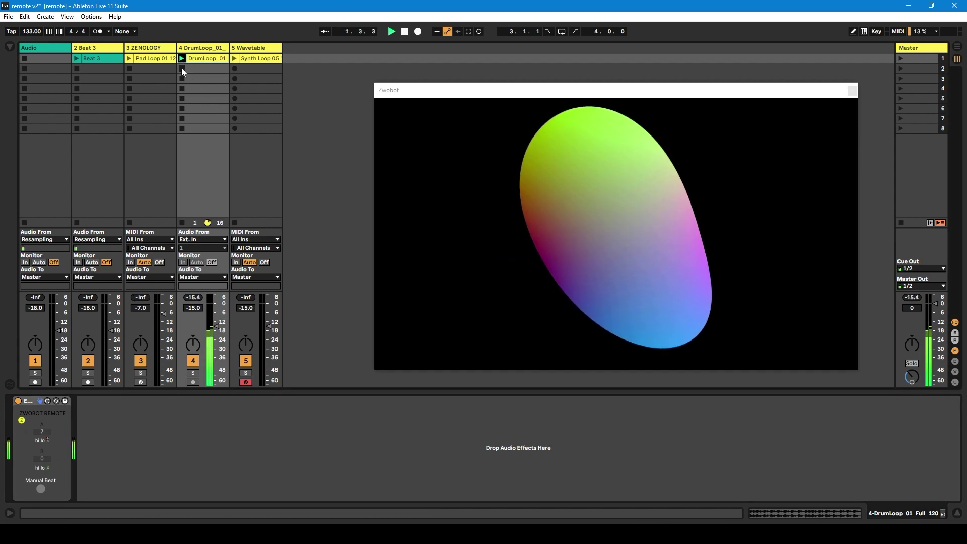
Step: Stop and relaunch the DrumLoop_01 clip to watch its Hi/Lo Sound Trigger A envelope drive the video, and stop the clip
{"action": "left_click", "coordinate": [182, 69]}
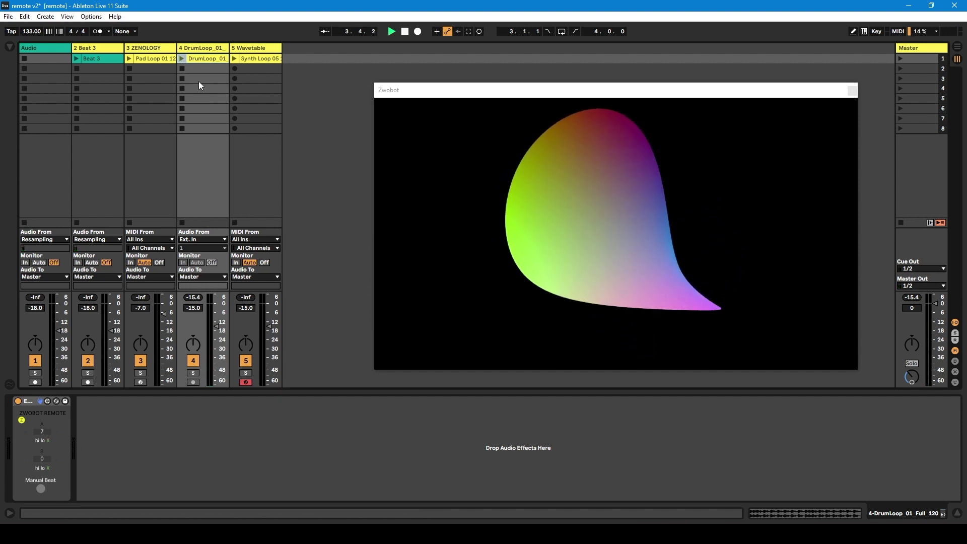
{"action": "left_click", "coordinate": [197, 59]}
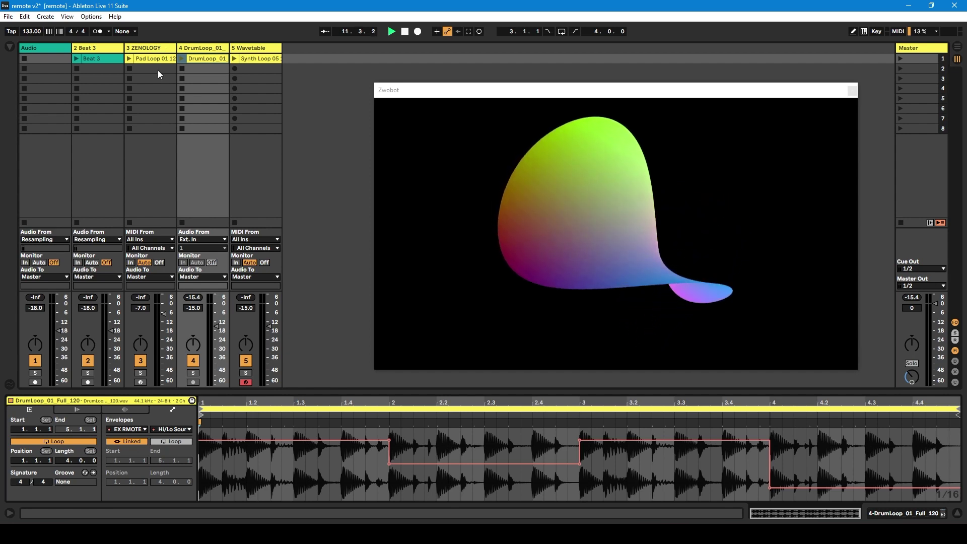
{"action": "left_click", "coordinate": [181, 59]}
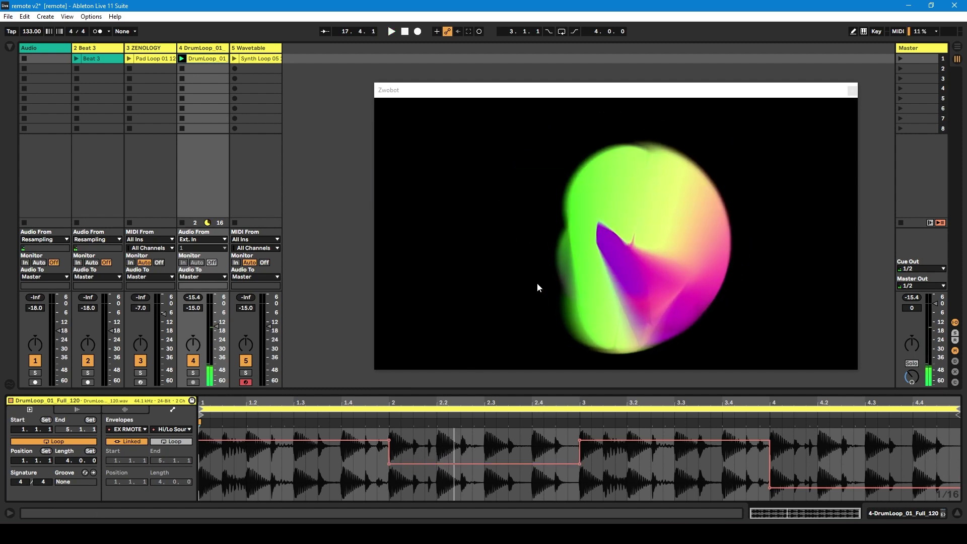
{"action": "key", "text": "space"}
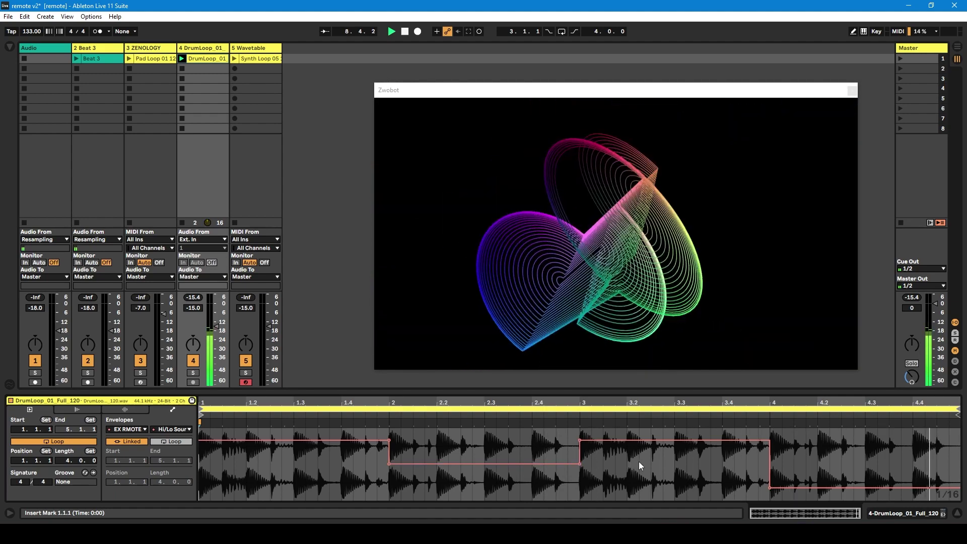
{"action": "key", "text": "space"}
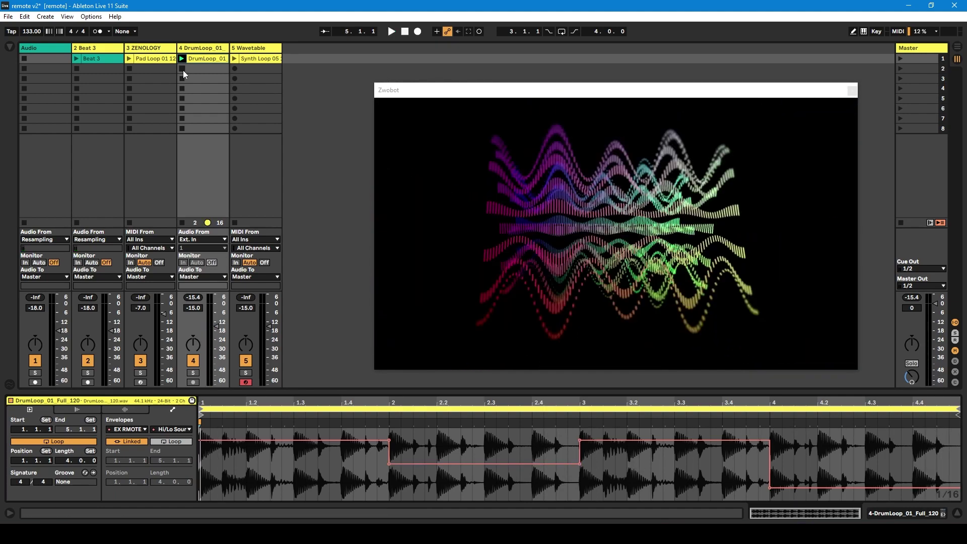
{"action": "left_click", "coordinate": [182, 69]}
Step: Show the Synth Loop 05 clip's EX_RMOTE next File A envelope and review the other EX_RMOTE parameters available for envelopes
{"action": "left_click", "coordinate": [256, 48]}
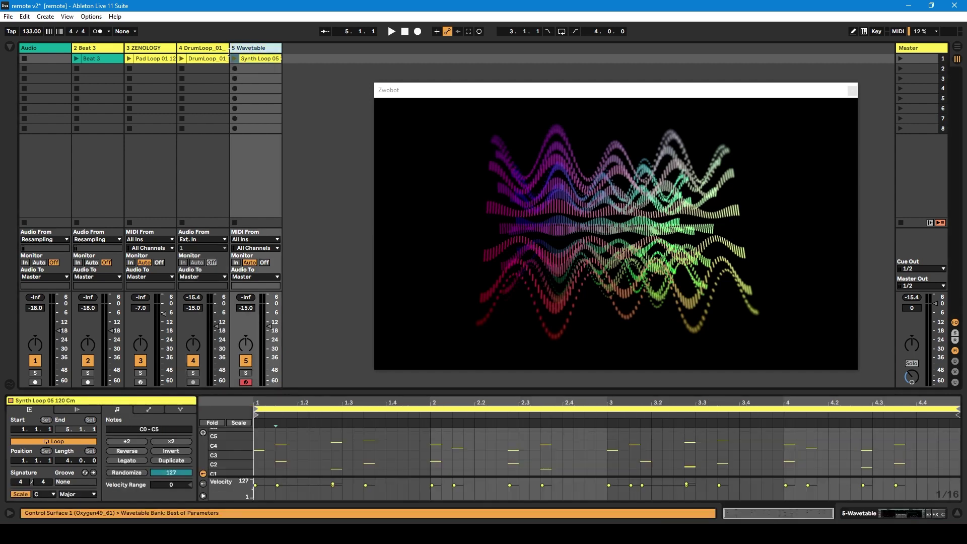
{"action": "left_click", "coordinate": [209, 59]}
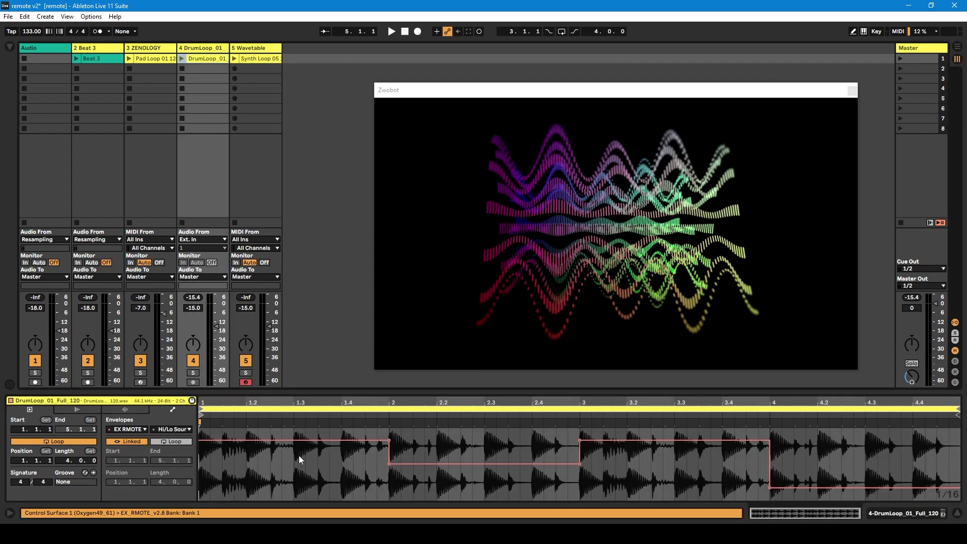
{"action": "left_click", "coordinate": [257, 60]}
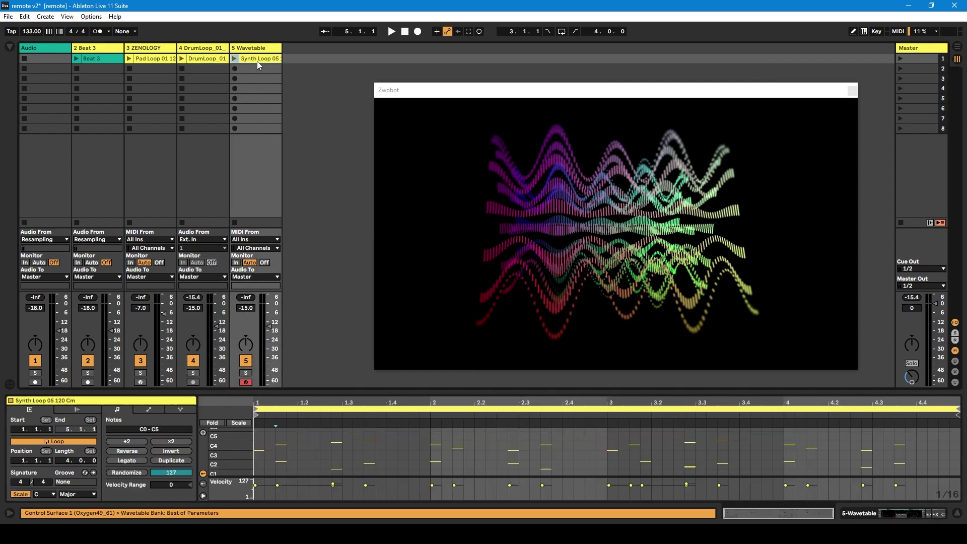
{"action": "left_click", "coordinate": [151, 409]}
{"action": "left_click", "coordinate": [126, 429]}
{"action": "left_click", "coordinate": [134, 454]}
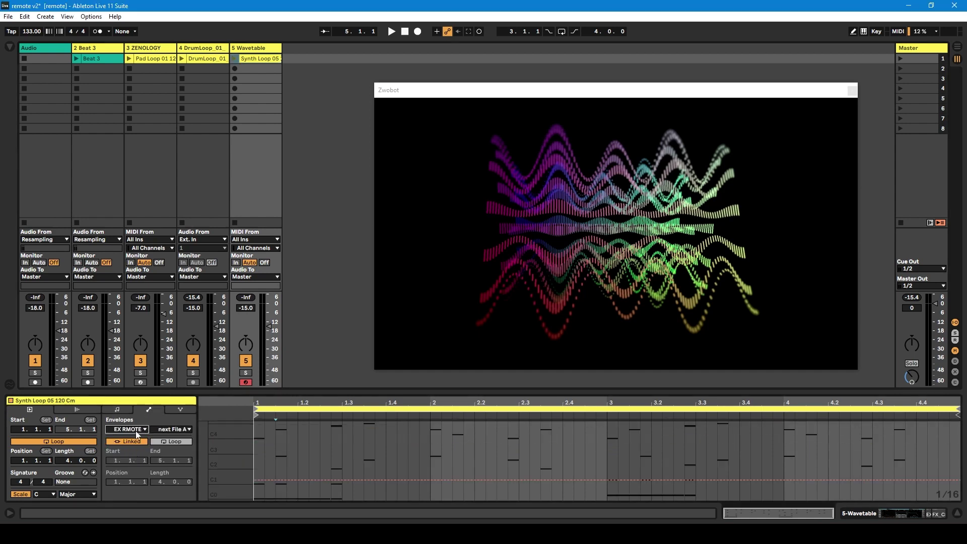
{"action": "left_click", "coordinate": [173, 430]}
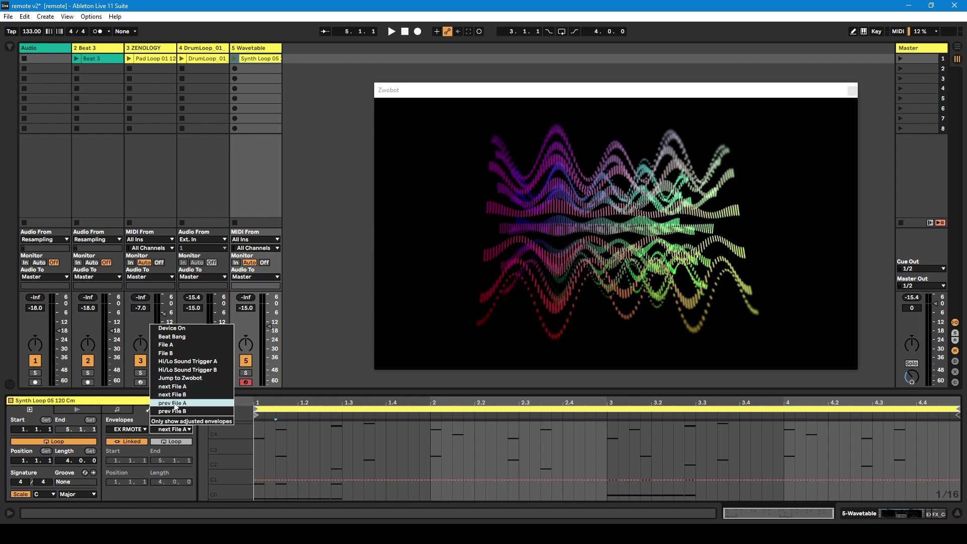
Step: Compare the File A number on the Wavetable track's EX_RMOTE with ZWOBOT's list of Shapes video files
{"action": "key", "text": "shift+Tab"}
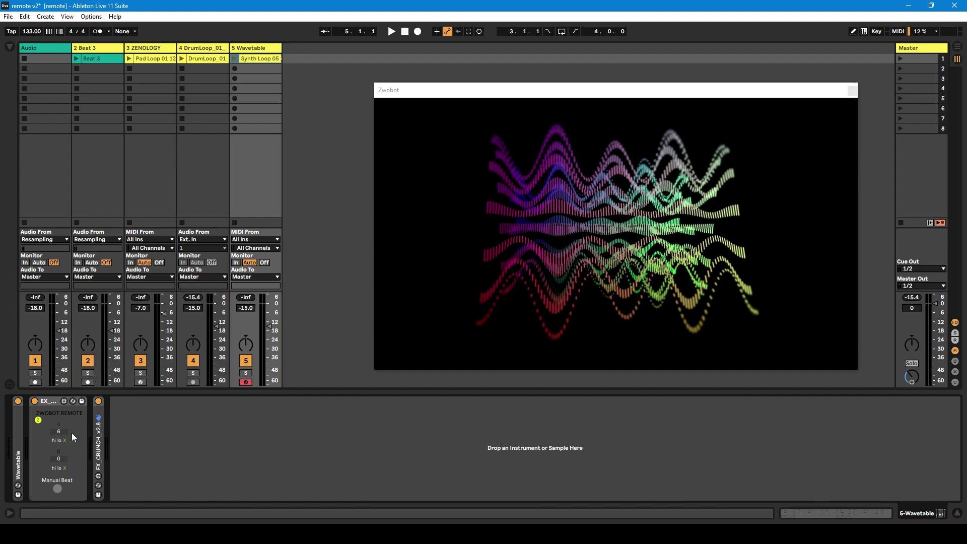
{"action": "left_click", "coordinate": [60, 49]}
{"action": "left_click", "coordinate": [141, 417]}
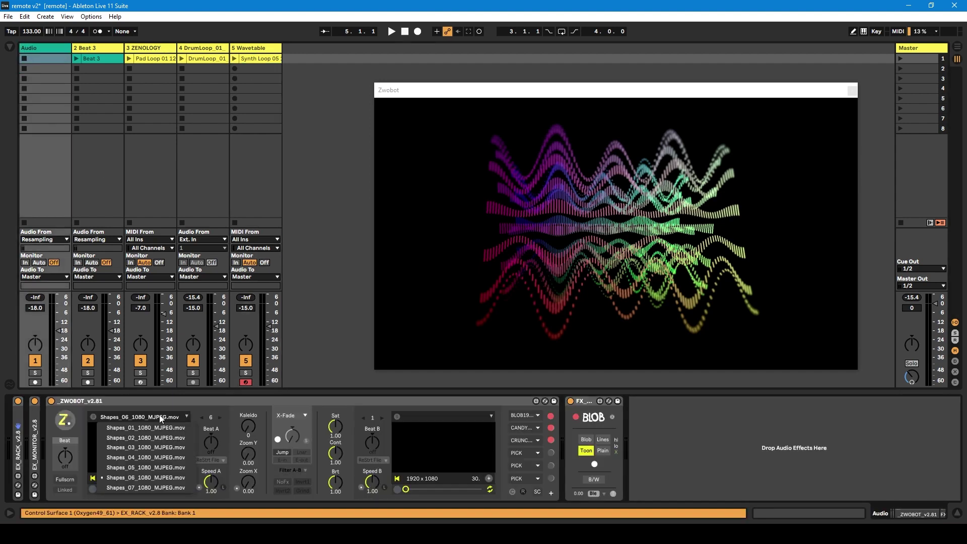
Step: Step the Synth Loop 05 clip's next File A envelope to next at bar 2 and bar 4, and launch the clip
{"action": "left_click", "coordinate": [257, 59]}
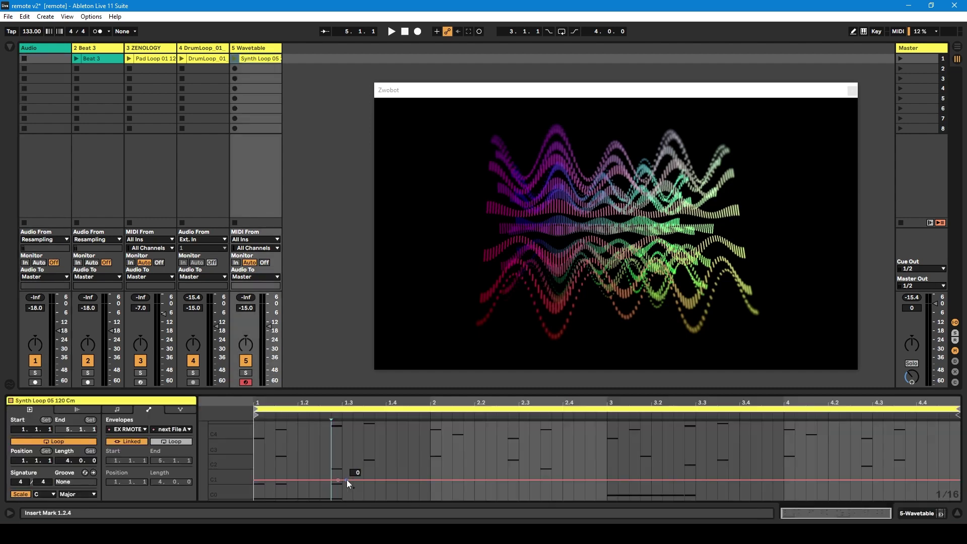
{"action": "left_click_drag", "start_coordinate": [348, 479], "coordinate": [342, 441]}
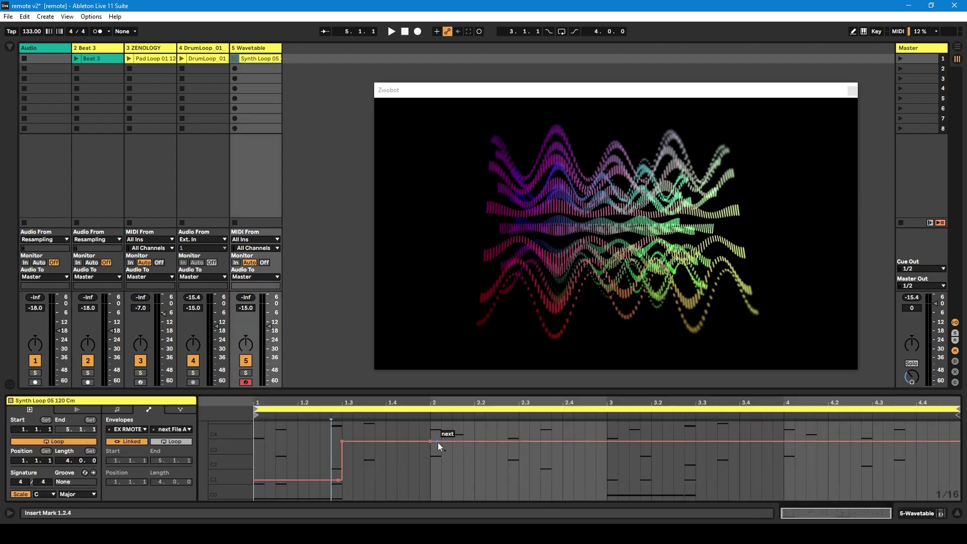
{"action": "left_click_drag", "start_coordinate": [437, 443], "coordinate": [431, 479]}
{"action": "left_click_drag", "start_coordinate": [610, 479], "coordinate": [609, 442]}
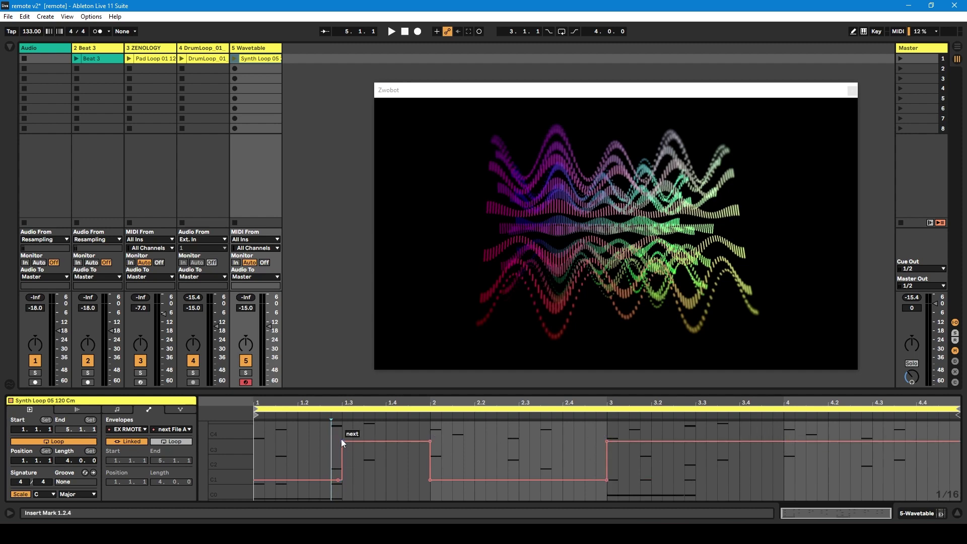
{"action": "left_click_drag", "start_coordinate": [343, 440], "coordinate": [416, 443]}
{"action": "left_click_drag", "start_coordinate": [608, 442], "coordinate": [784, 442]}
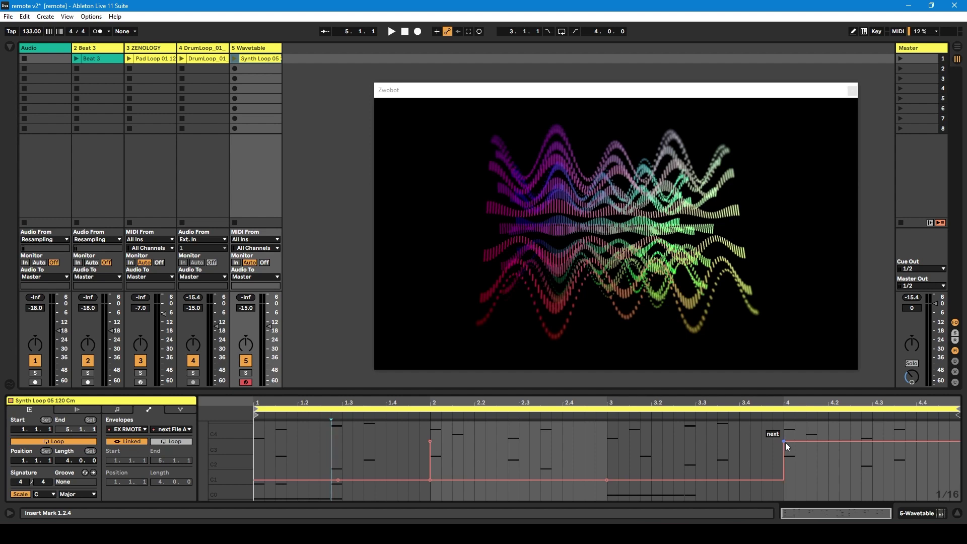
{"action": "left_click", "coordinate": [234, 57]}
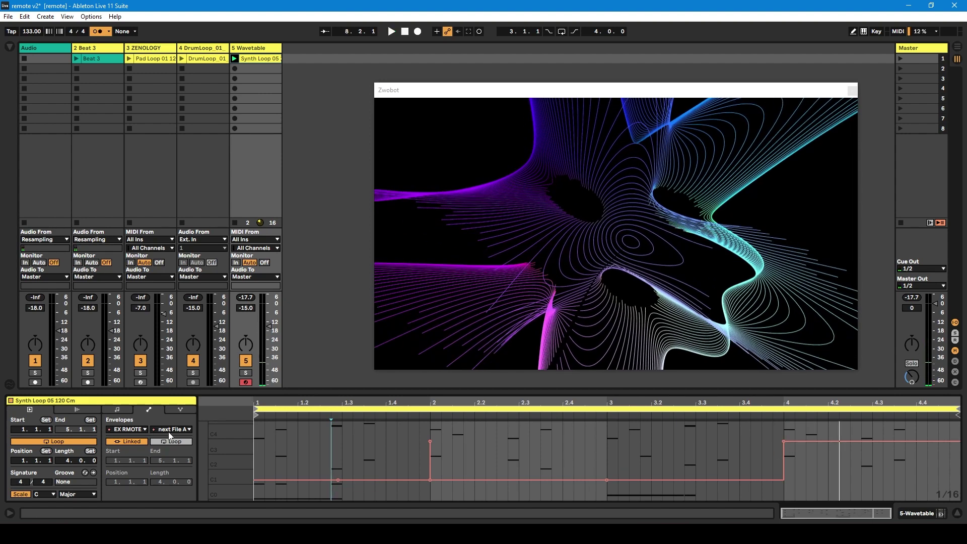
Step: Clear the Synth Loop 05 clip's next File A envelope
{"action": "left_click", "coordinate": [168, 431]}
{"action": "left_click", "coordinate": [168, 431]}
{"action": "right_click", "coordinate": [358, 461]}
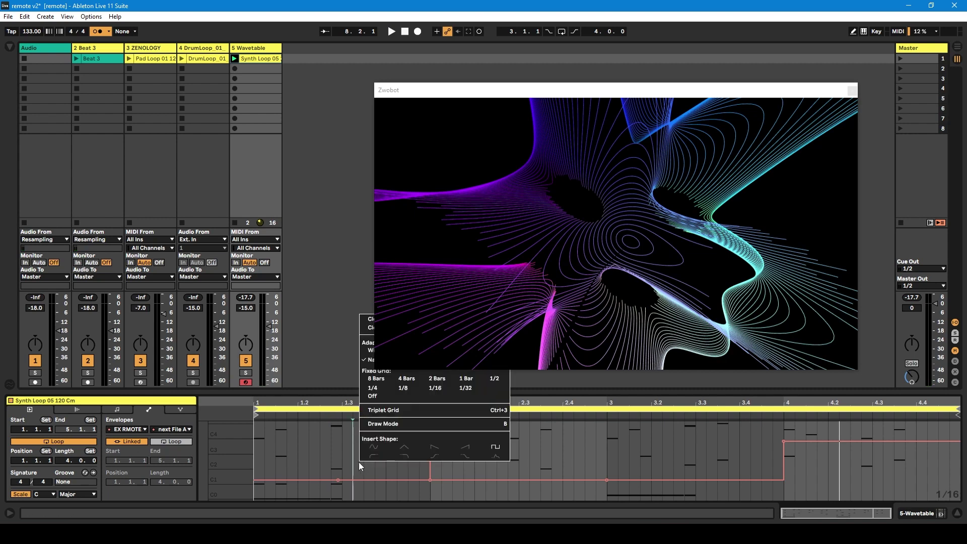
{"action": "left_click", "coordinate": [365, 328]}
Step: Step the Synth Loop 05 clip's prev File A envelope to prev from bar 2 and bar 4, and play it back
{"action": "left_click", "coordinate": [181, 430]}
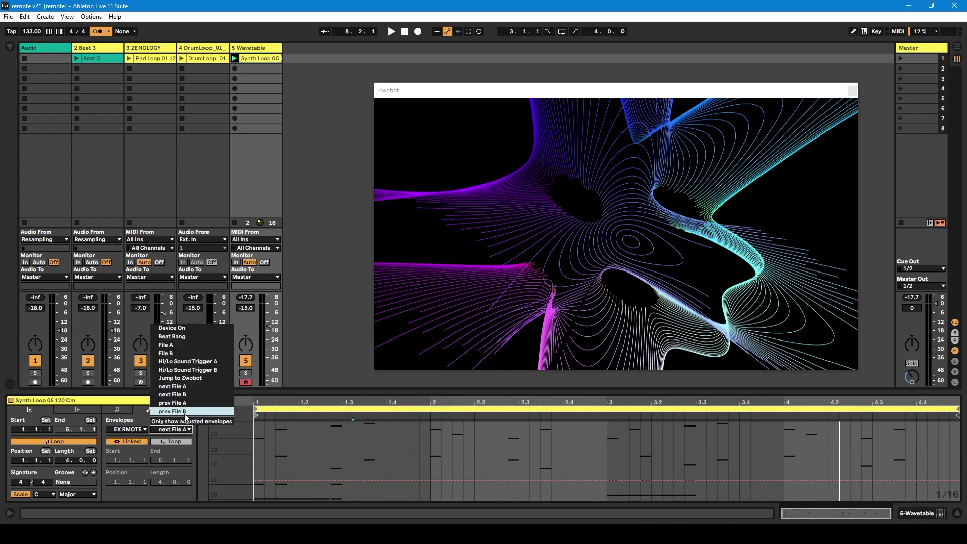
{"action": "left_click", "coordinate": [188, 414]}
{"action": "left_click", "coordinate": [296, 479]}
{"action": "key", "text": "ctrl+v"}
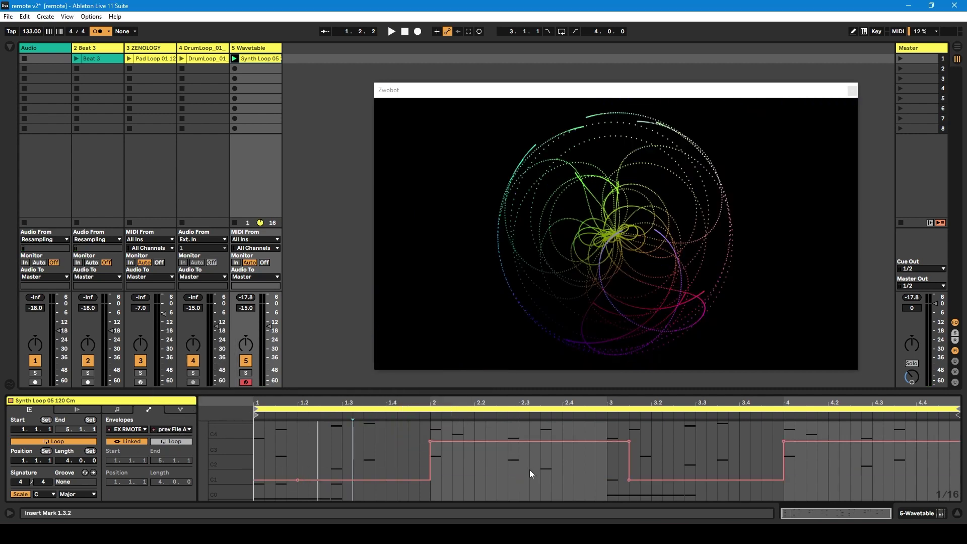
{"action": "key", "text": "space"}
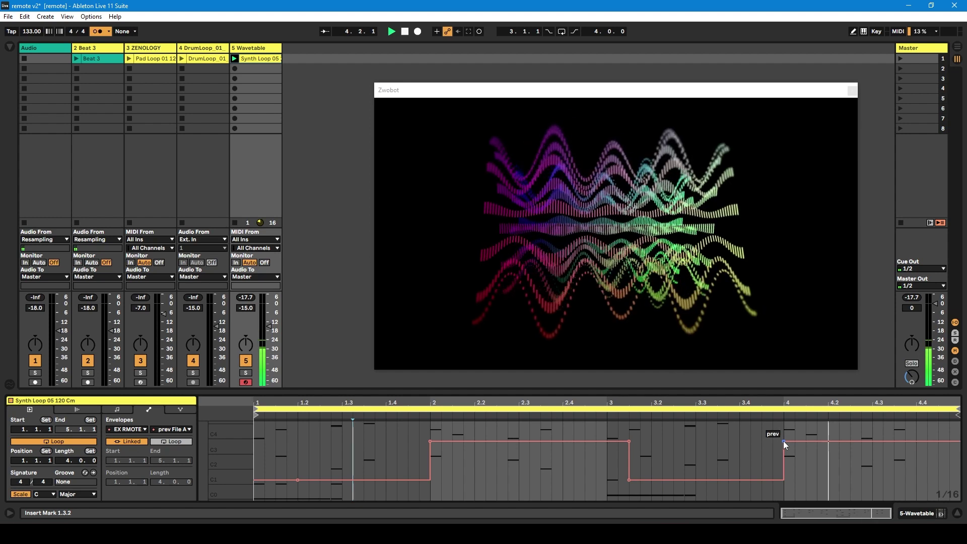
Step: Choose the Jump to Zwobot envelope for Synth Loop 05, and test EX_RMOTE's jump from the Wavetable track to the ZWOBOT device
{"action": "left_click", "coordinate": [171, 429]}
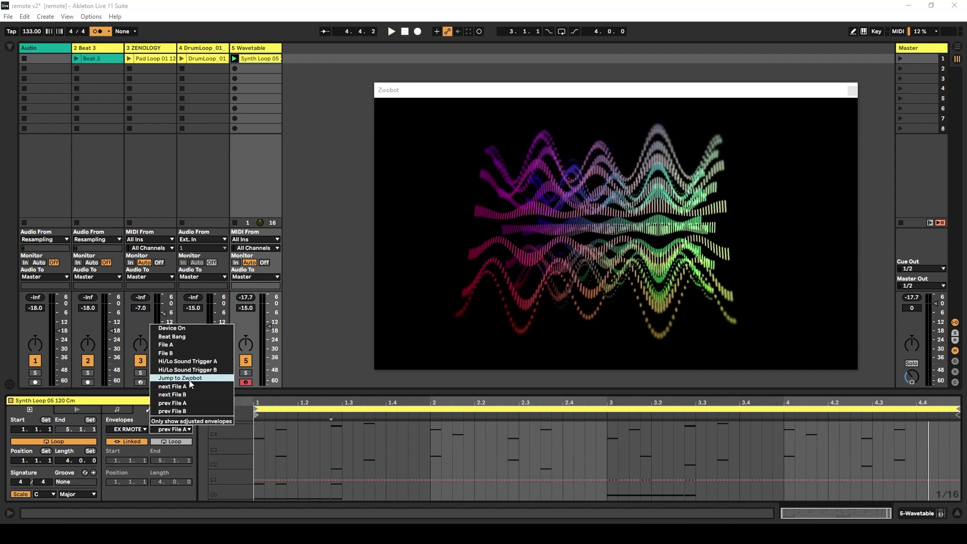
{"action": "left_click", "coordinate": [189, 388]}
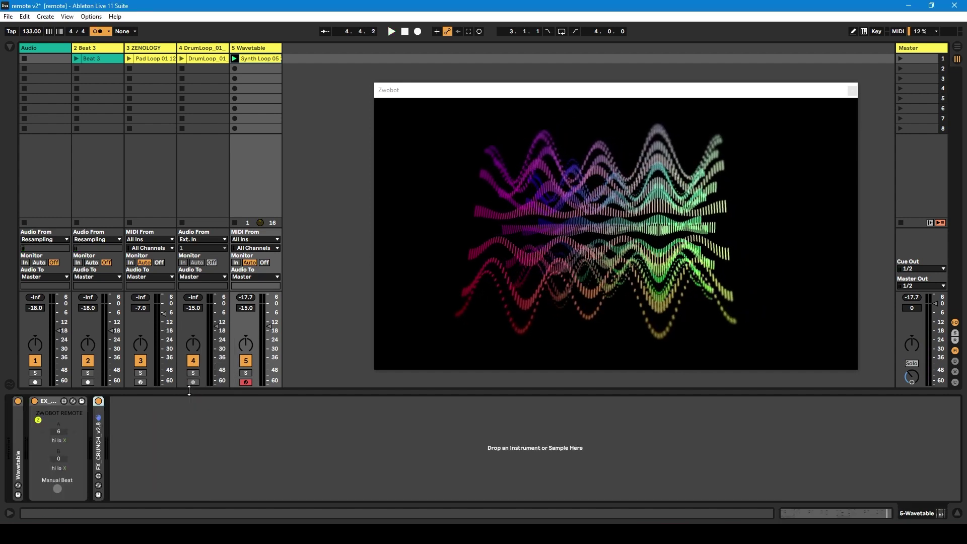
{"action": "left_click", "coordinate": [38, 420]}
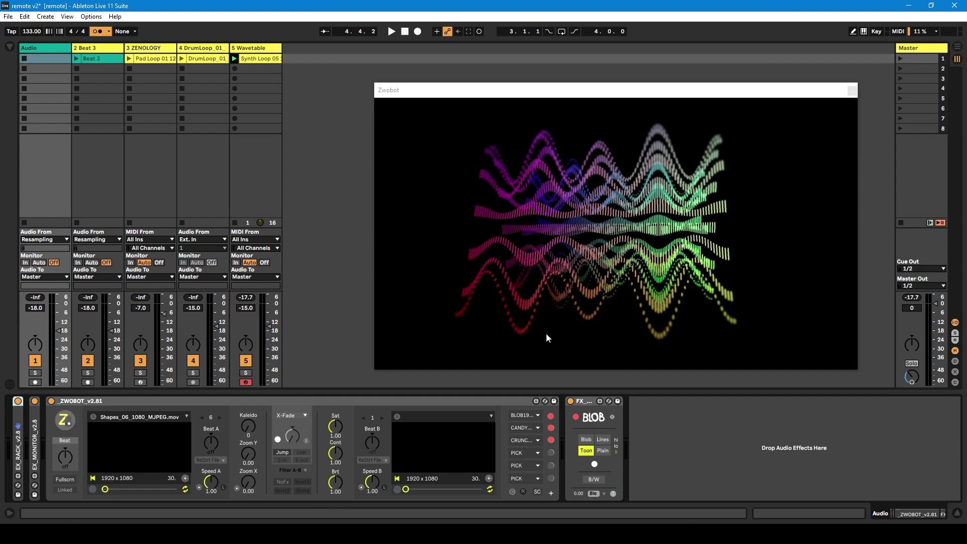
{"action": "left_click", "coordinate": [256, 51]}
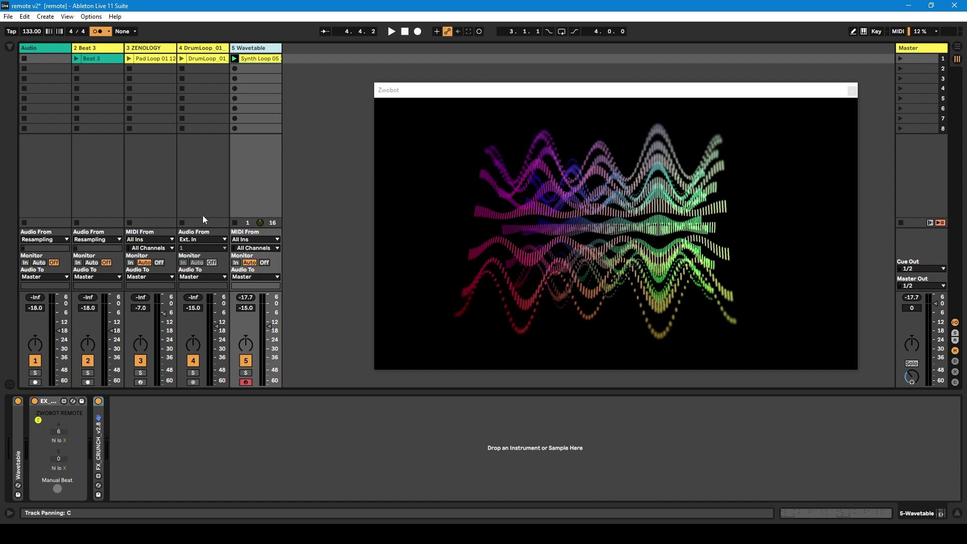
{"action": "left_click", "coordinate": [55, 49]}
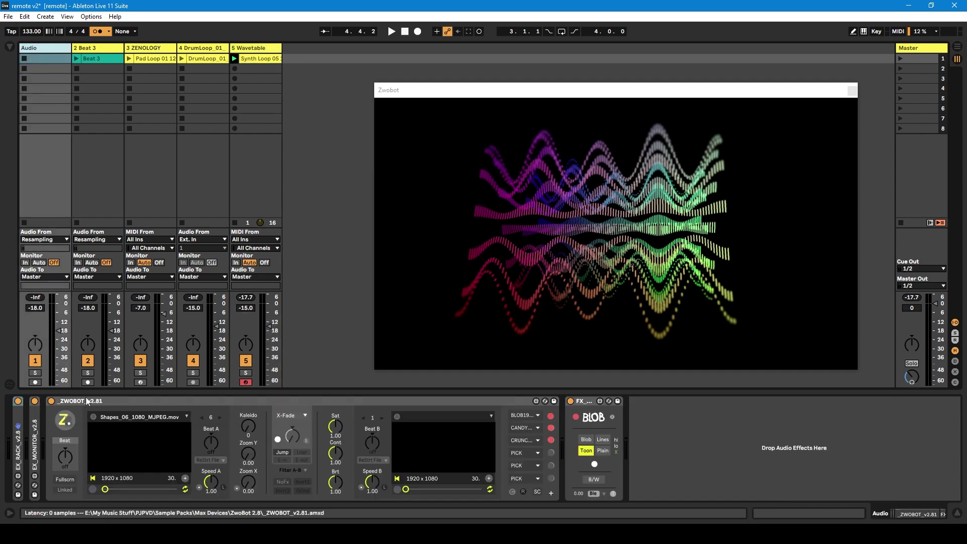
{"action": "left_click", "coordinate": [272, 49]}
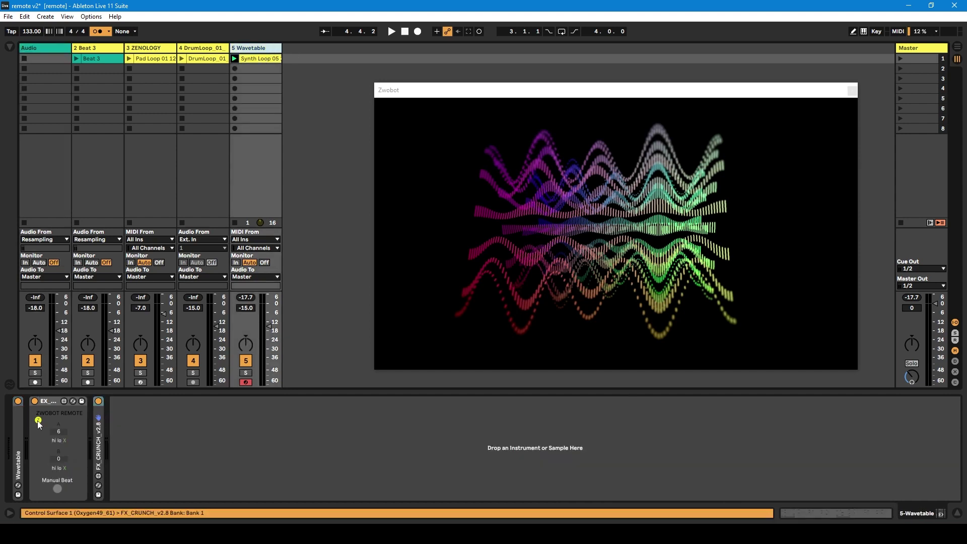
Step: Raise the Synth Loop 05 clip's Jump to Zwobot envelope at bar 3, launch the clip to test the jump, and return to the envelope
{"action": "key", "text": "shift+Tab"}
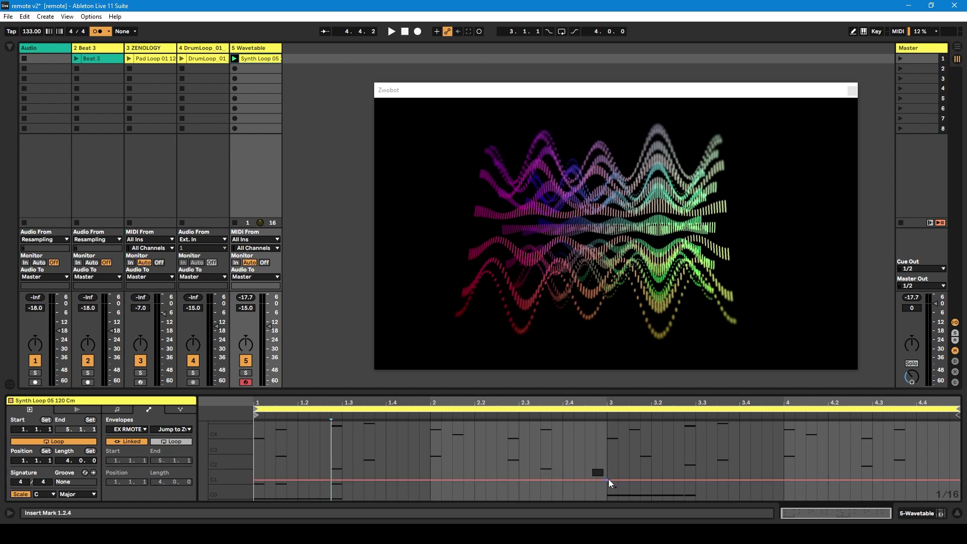
{"action": "left_click_drag", "start_coordinate": [609, 479], "coordinate": [609, 441]}
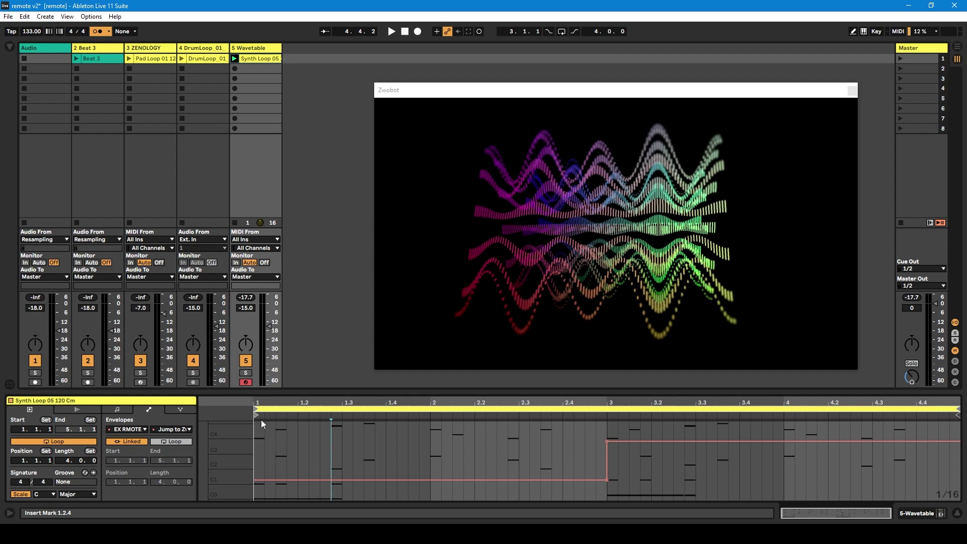
{"action": "left_click", "coordinate": [235, 58]}
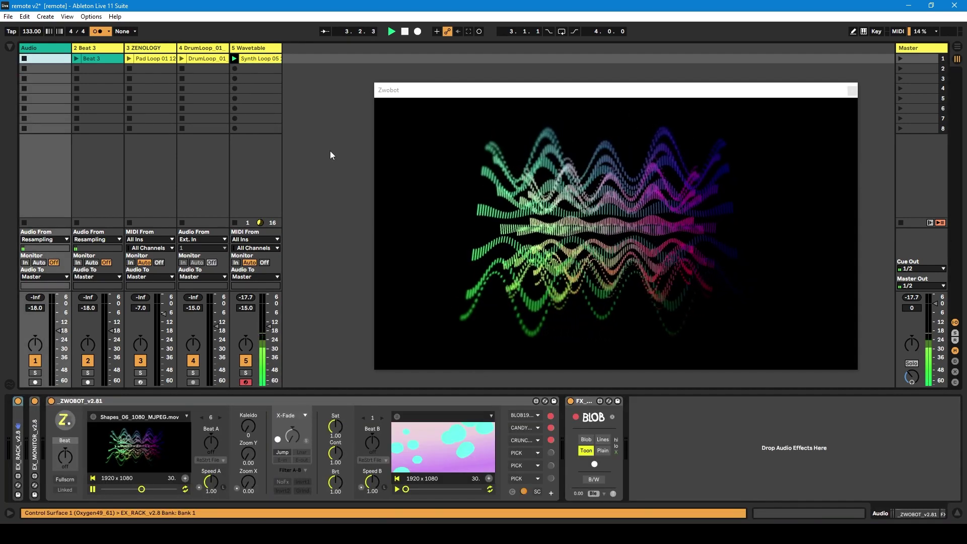
{"action": "key", "text": "space"}
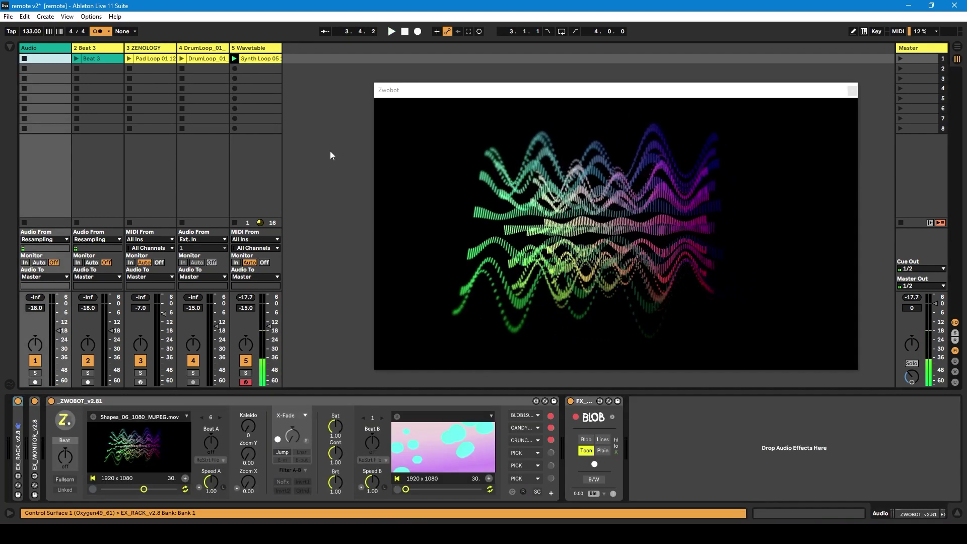
{"action": "left_click", "coordinate": [255, 59]}
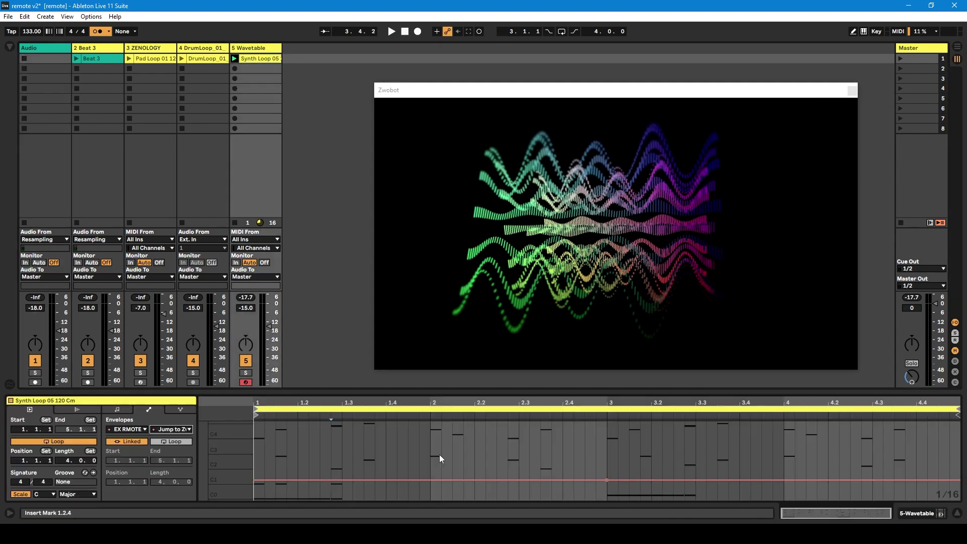